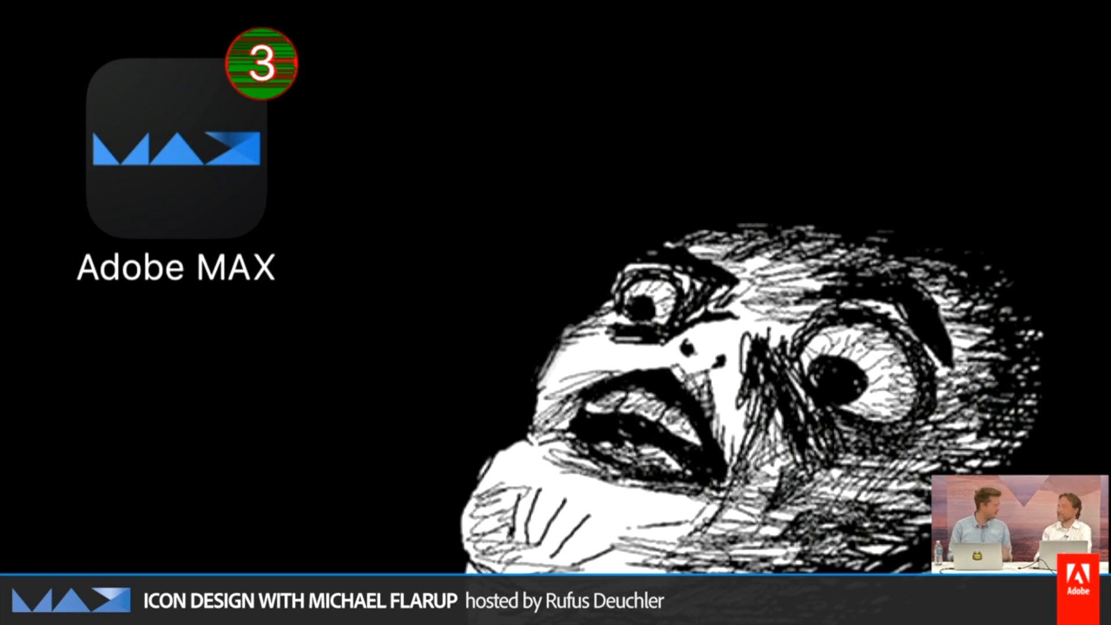
pyautogui.press('Right')
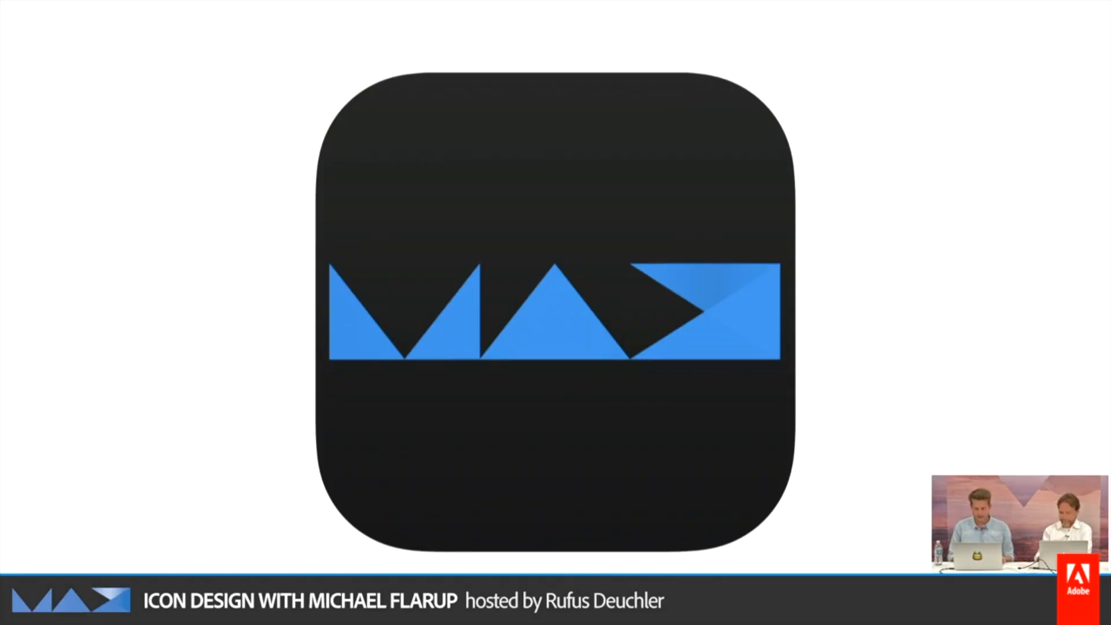
pyautogui.press('Right')
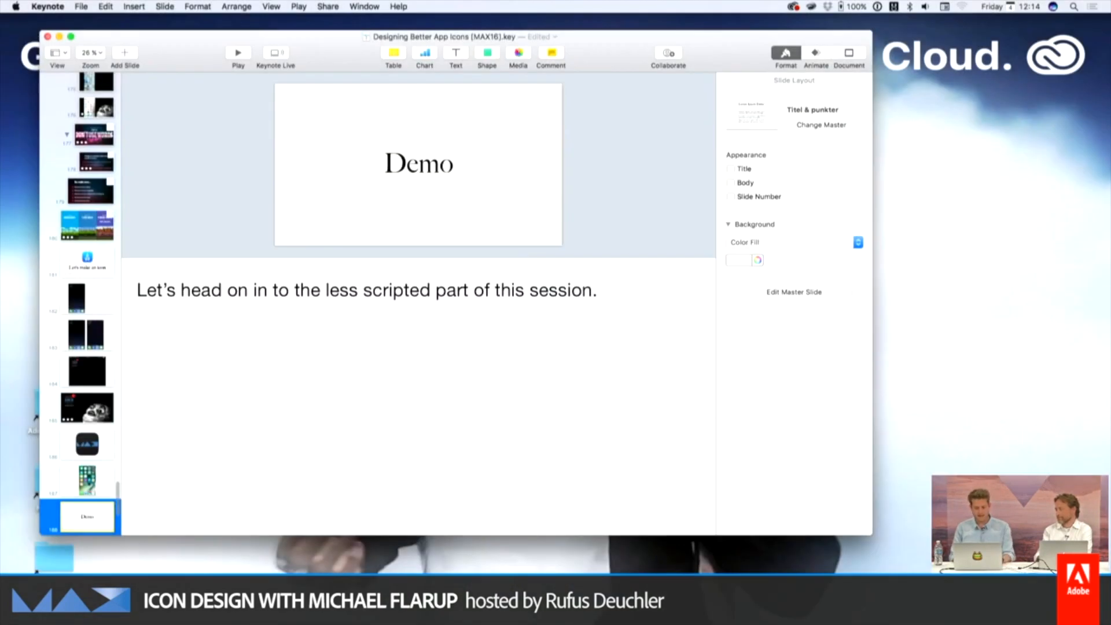
# Hide the presentation, then open the Demo folder on the desktop and enlarge its window
pyautogui.press('super+h')
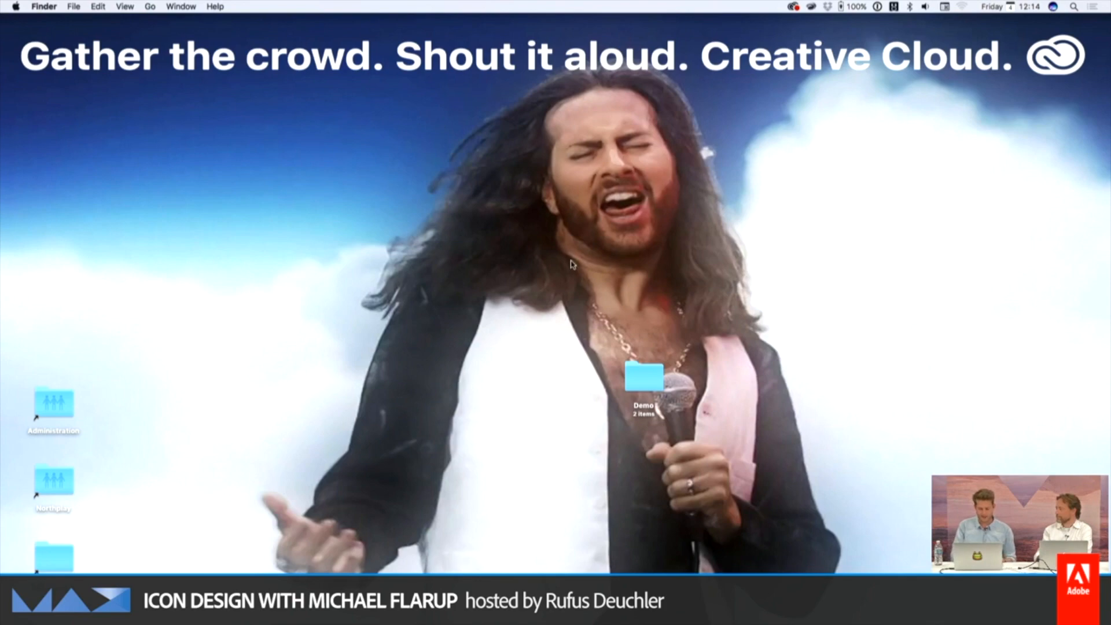
pyautogui.doubleClick(639, 377)
pyautogui.moveTo(598, 462); pyautogui.dragTo(805, 468)
# Switch to Safari, browse the Apply Pixels template list, and try to open the iOS App Icon template page
pyautogui.press('super+space')
pyautogui.write('saf')
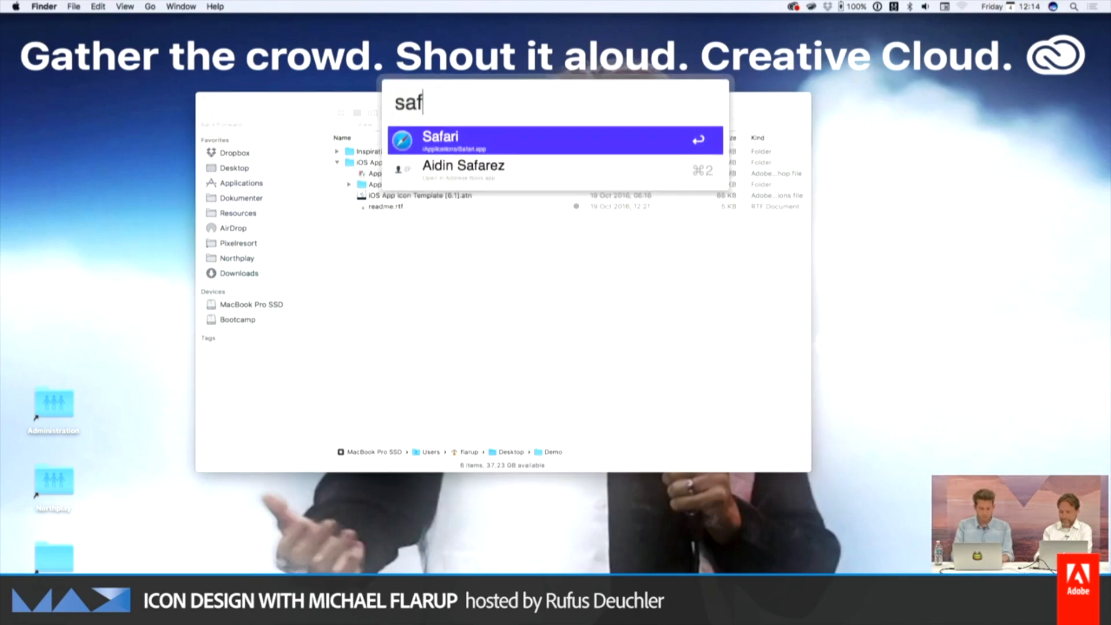
pyautogui.press('Return')
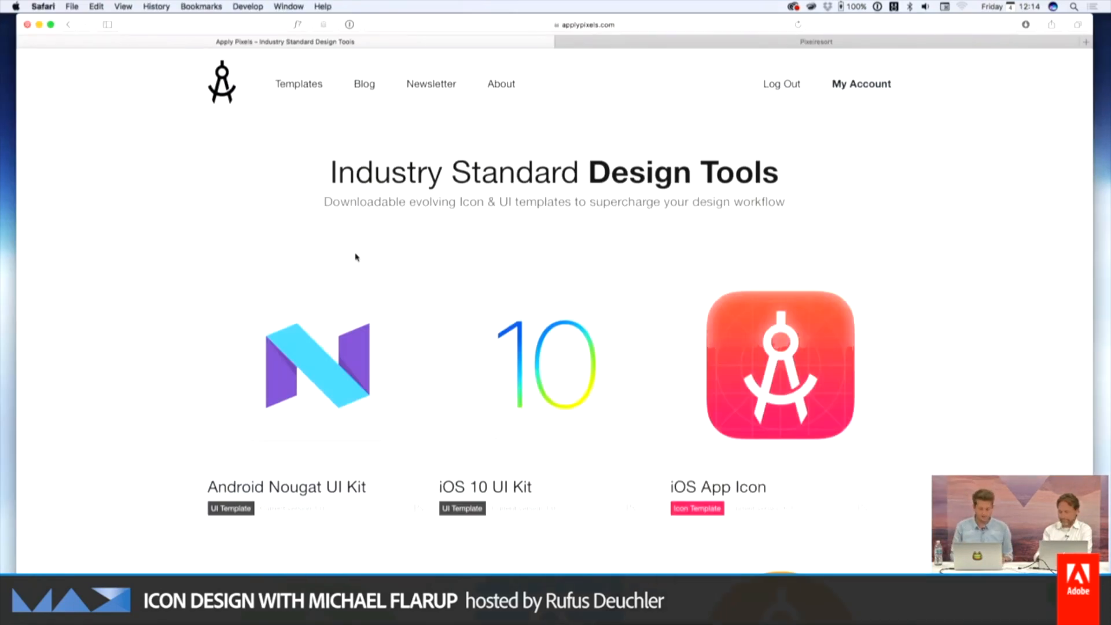
pyautogui.scroll(-2, 794, 351)
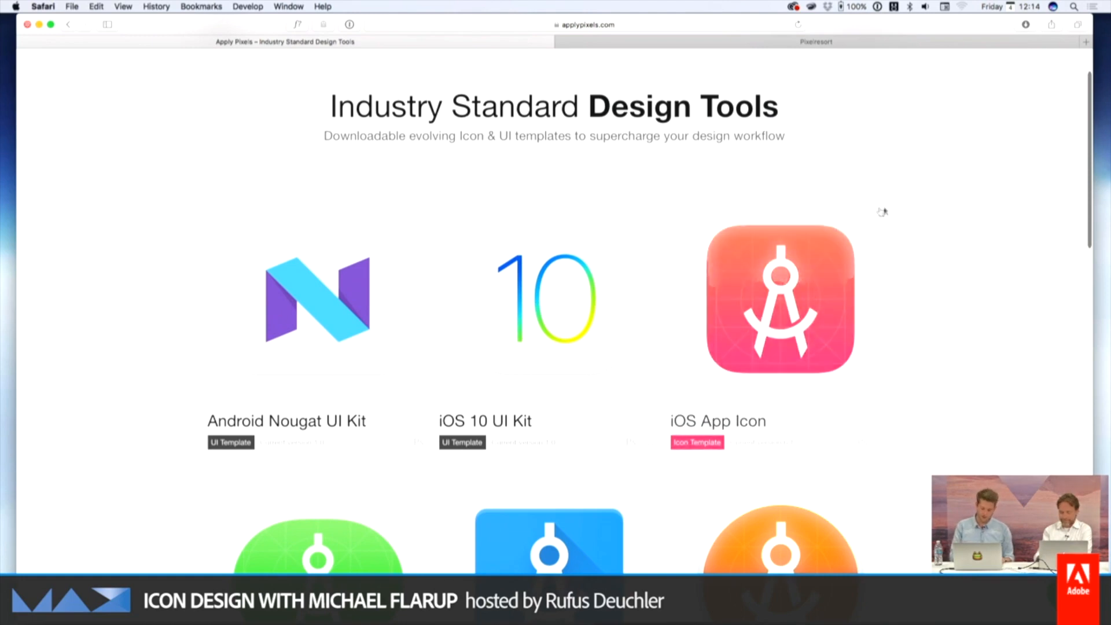
pyautogui.click(787, 328)
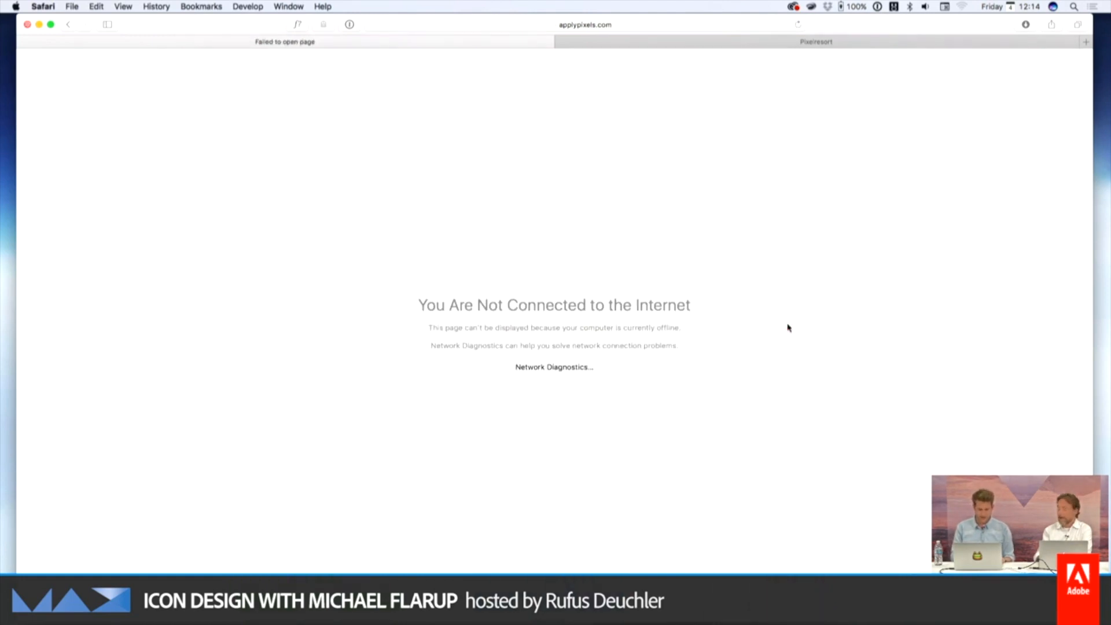
pyautogui.hscroll(-5, 787, 328)
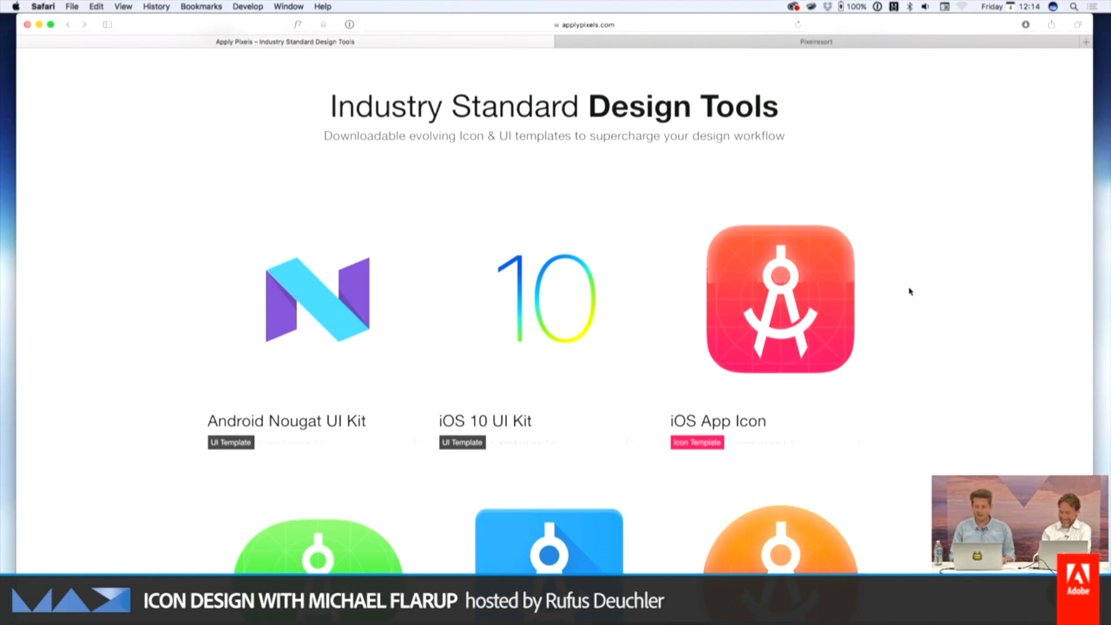
pyautogui.scroll(2, 909, 291)
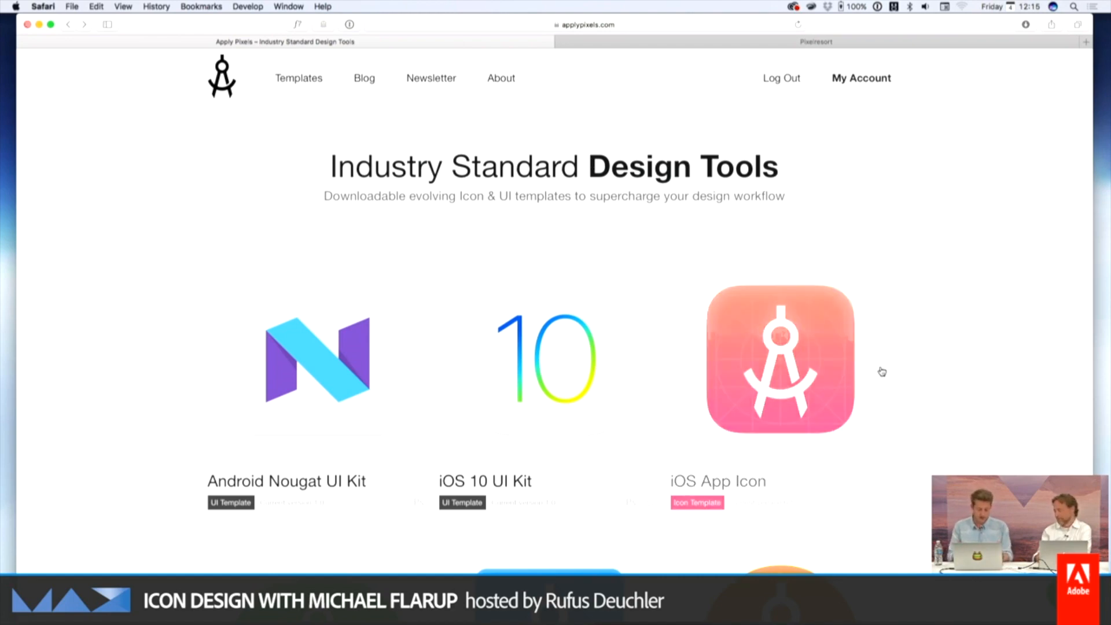
# Return to the Demo folder and preview App Icon Template [6.1].psd and the iOS App Icon Template [6.1].atn actions file
pyautogui.press('super+h')
pyautogui.press('Down')
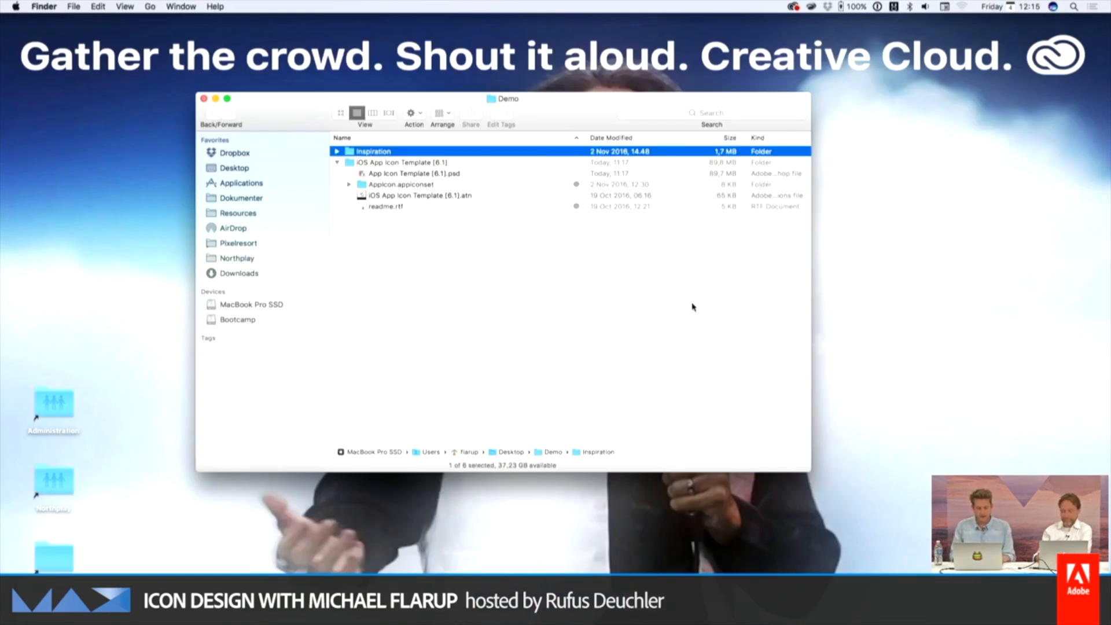
pyautogui.press('Down')
pyautogui.press('Down')
pyautogui.press('space')
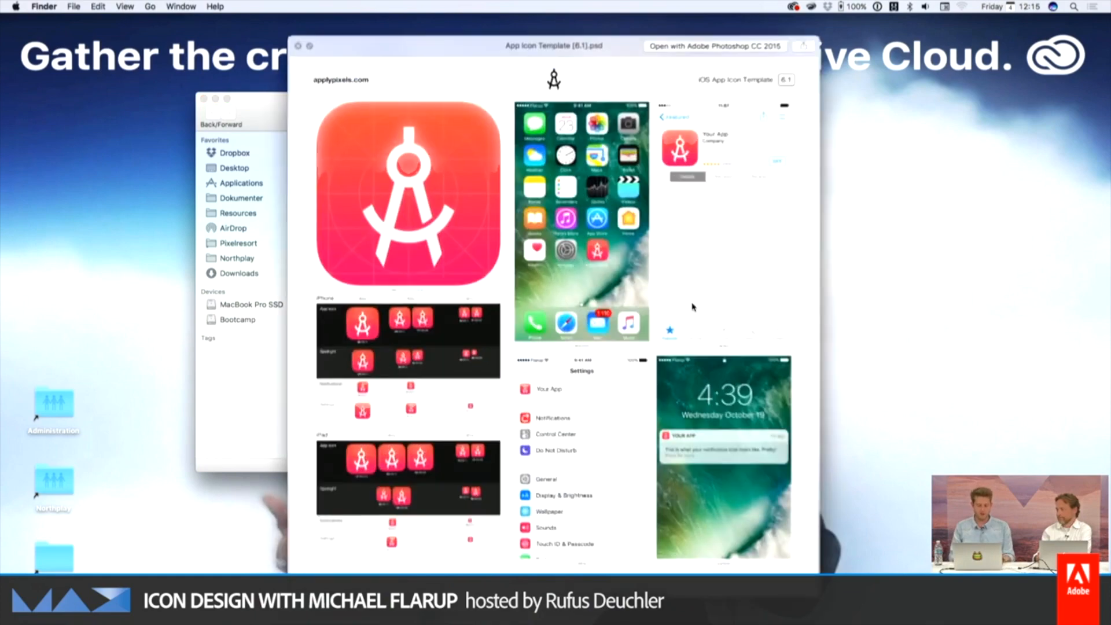
pyautogui.press('Down')
pyautogui.press('Down')
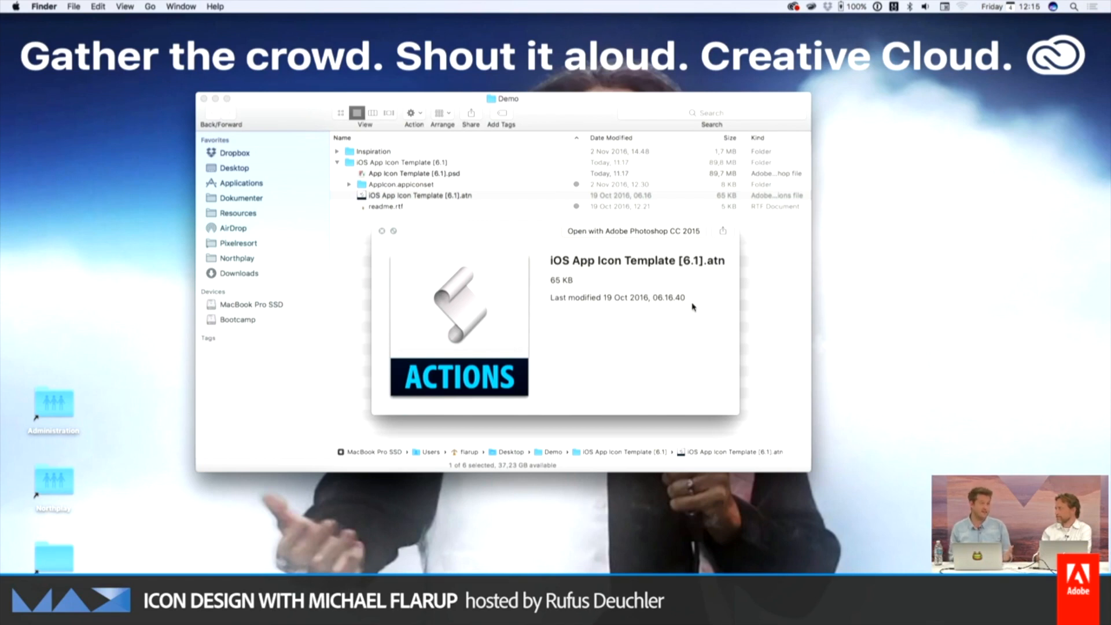
pyautogui.press('space')
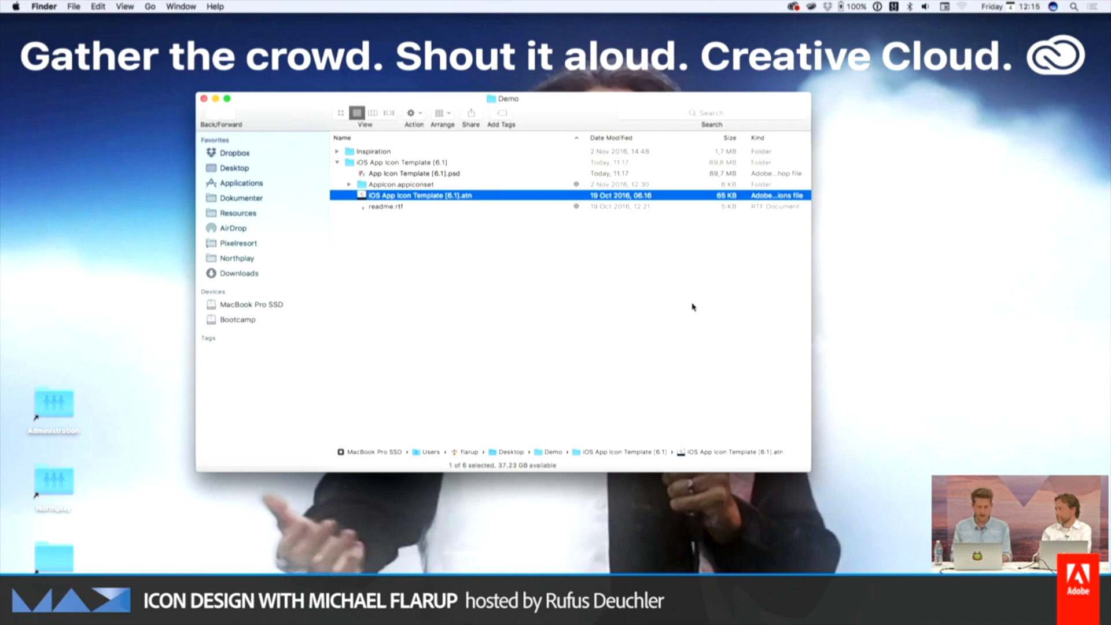
# Open App Icon Template [6.1].psd in Photoshop and display the document in full-screen mode with the menu bar
pyautogui.press('Up')
pyautogui.press('Up')
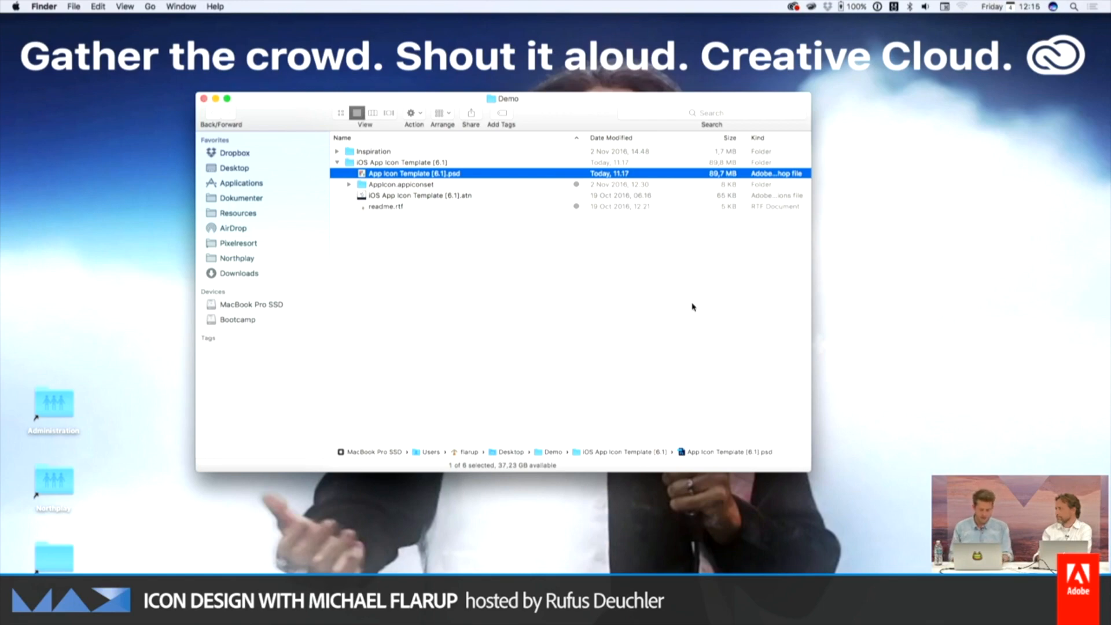
pyautogui.press('super+Tab')
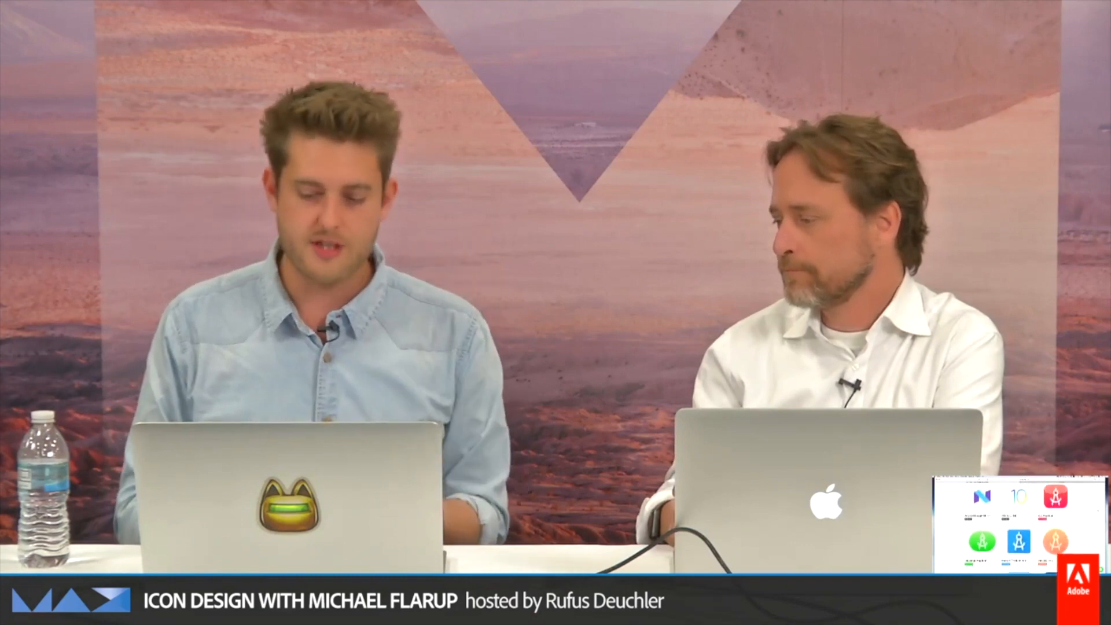
pyautogui.scroll(2, 1020, 526)
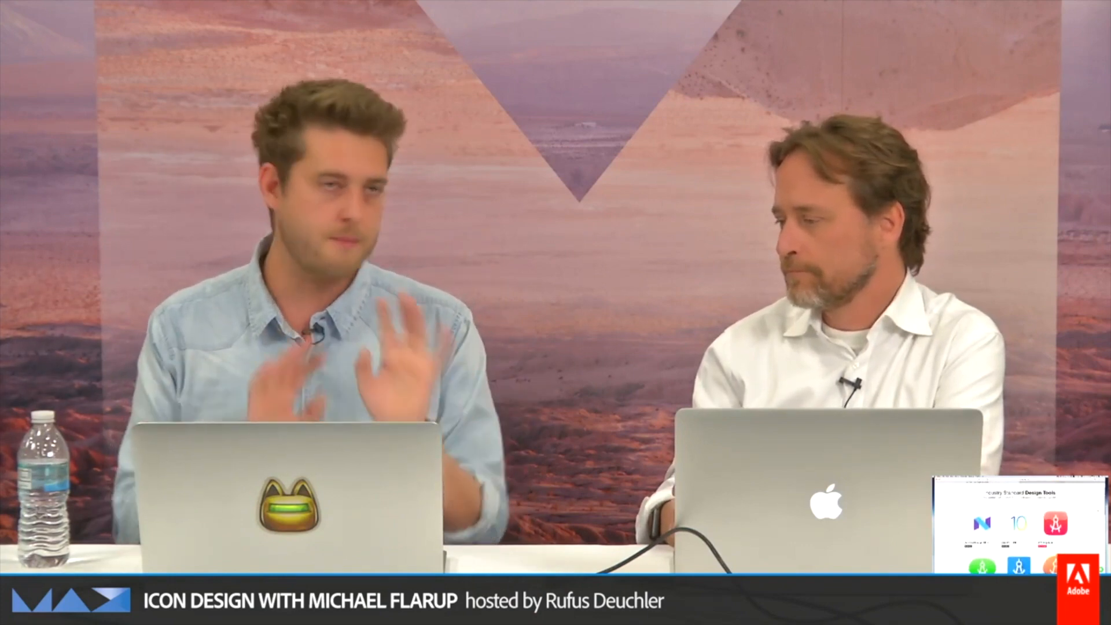
pyautogui.press('super+Tab')
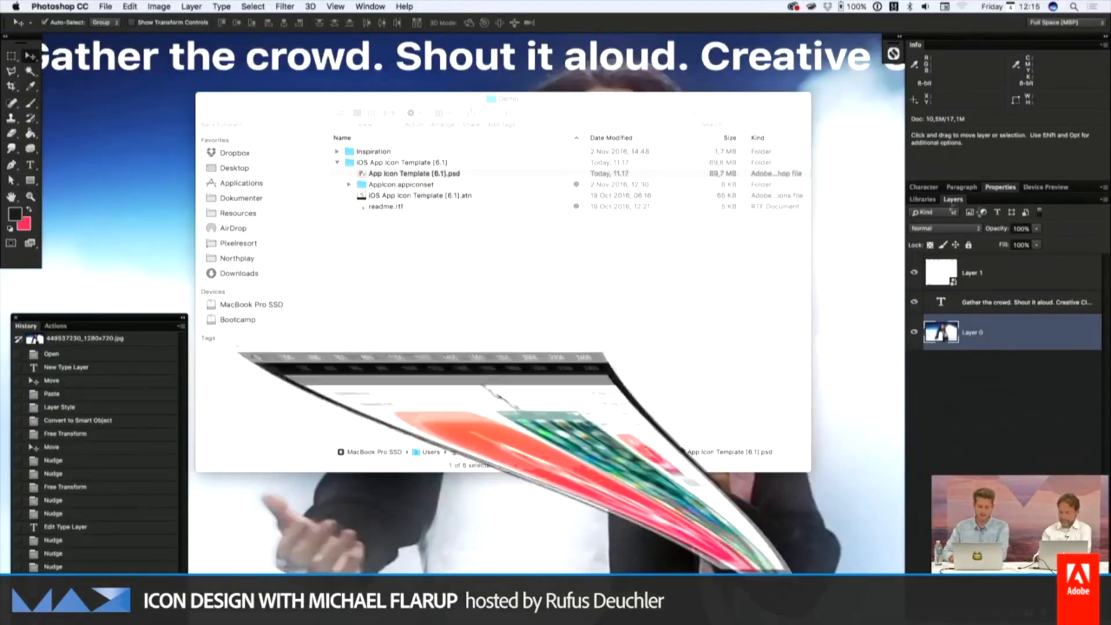
pyautogui.moveTo(529, 206); pyautogui.dragTo(560, 76)
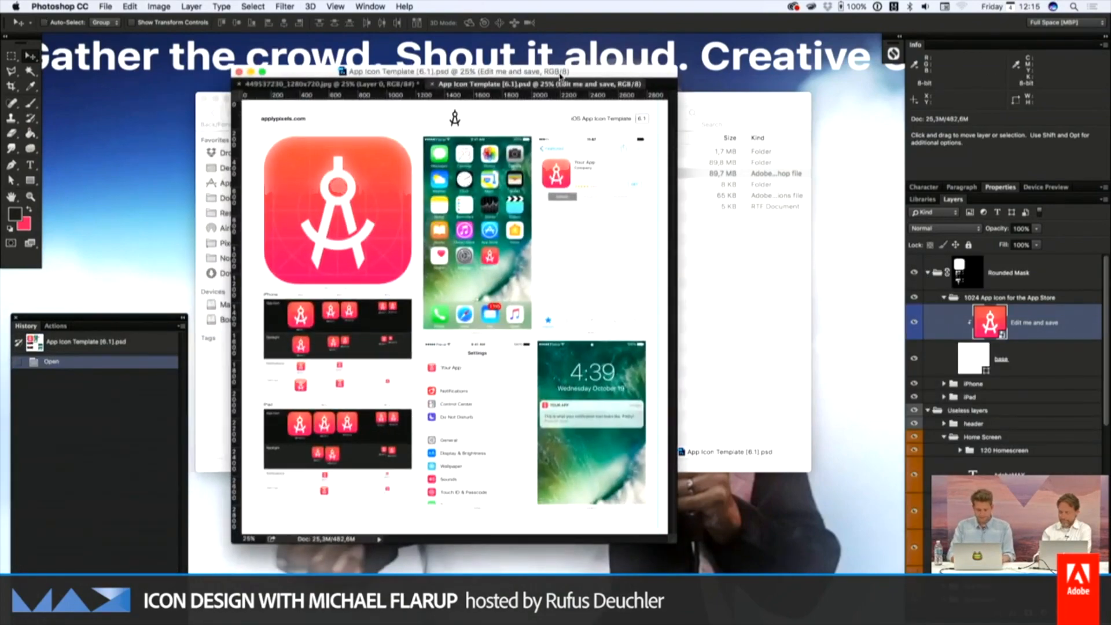
pyautogui.press('f')
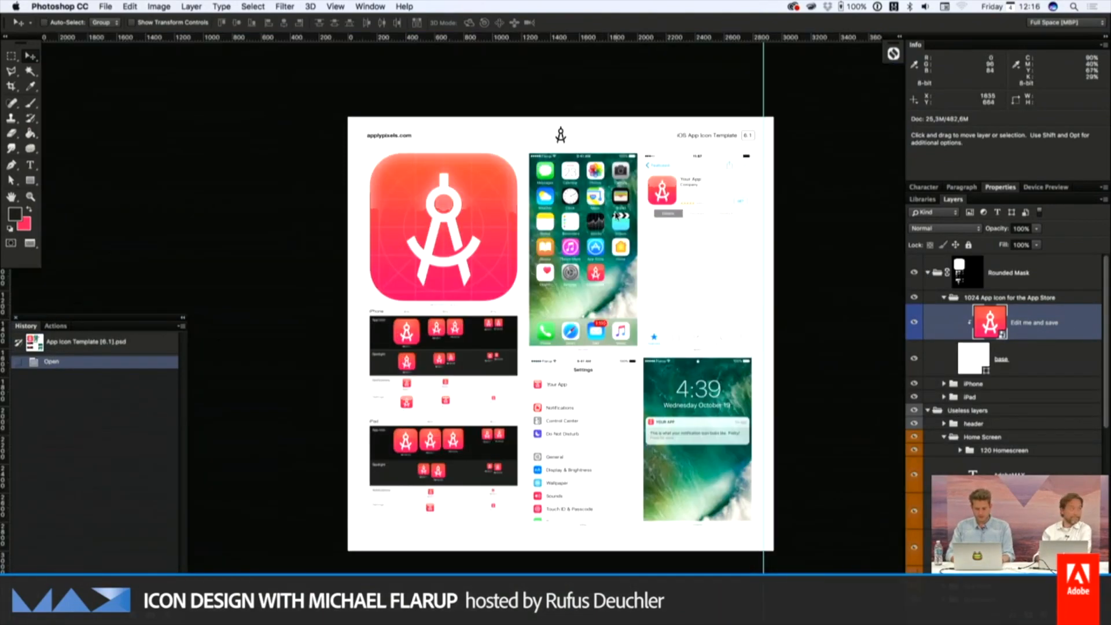
# Hide the panels and examine the template's large icon, iPhone and iPad icon sizes, home screen, App Store and Settings previews
pyautogui.press('super+plus')
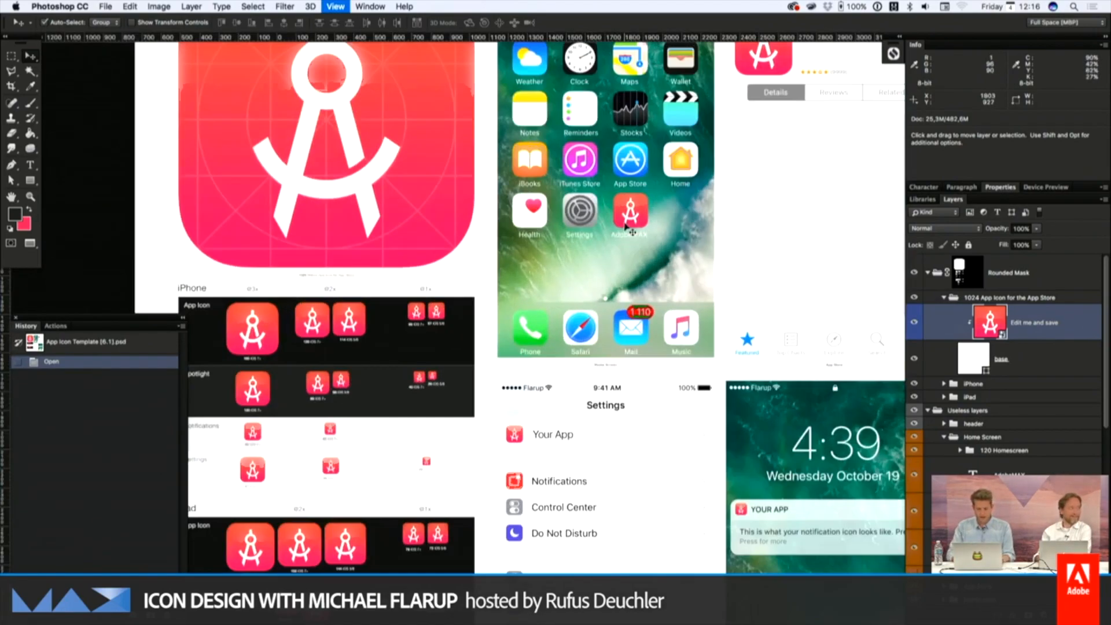
pyautogui.scroll(4, 628, 229)
pyautogui.press('Tab')
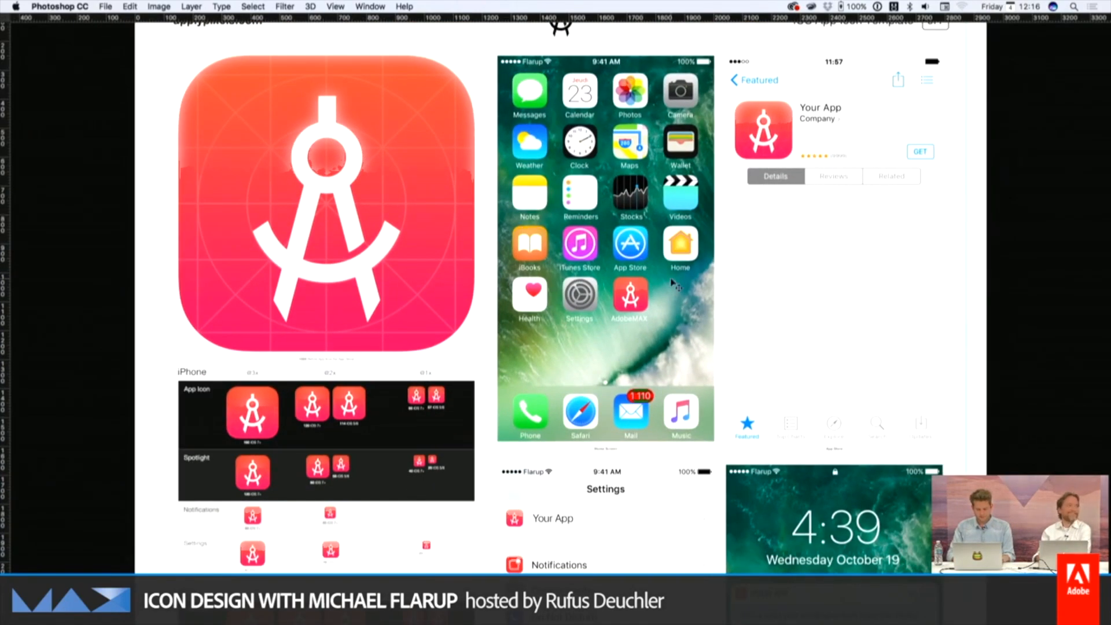
pyautogui.scroll(4, 671, 284)
pyautogui.hscroll(2, 672, 284)
pyautogui.scroll(-4, 672, 283)
pyautogui.scroll(1, 671, 283)
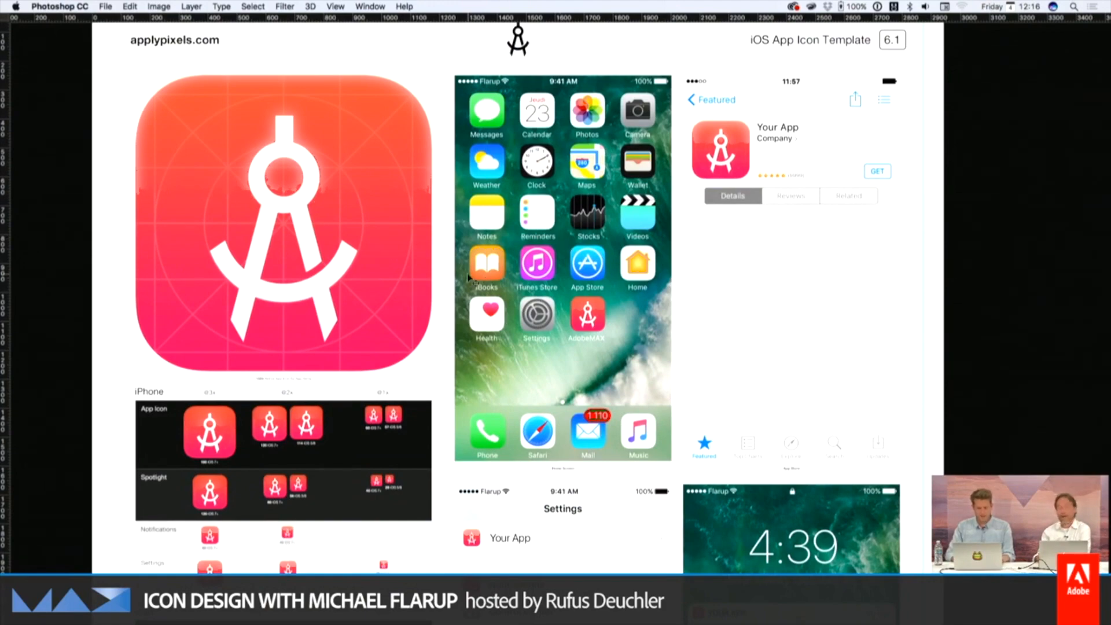
pyautogui.scroll(-4, 470, 278)
pyautogui.hscroll(-2, 470, 279)
pyautogui.press('super+plus')
pyautogui.scroll(-4, 379, 326)
pyautogui.hscroll(-3, 379, 326)
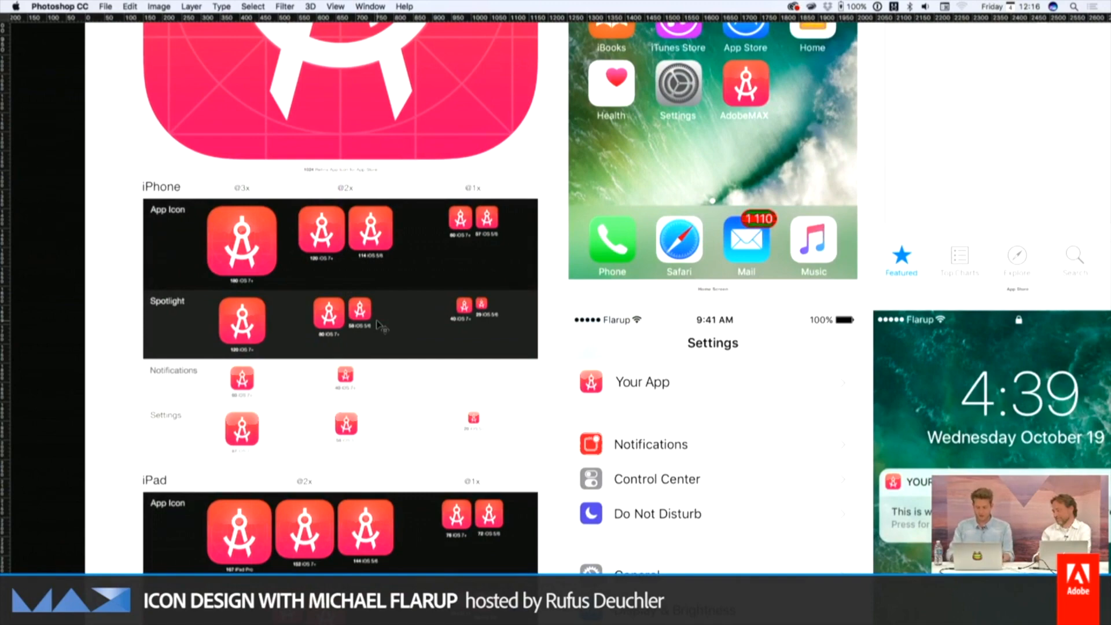
pyautogui.scroll(4, 464, 320)
pyautogui.hscroll(5, 463, 320)
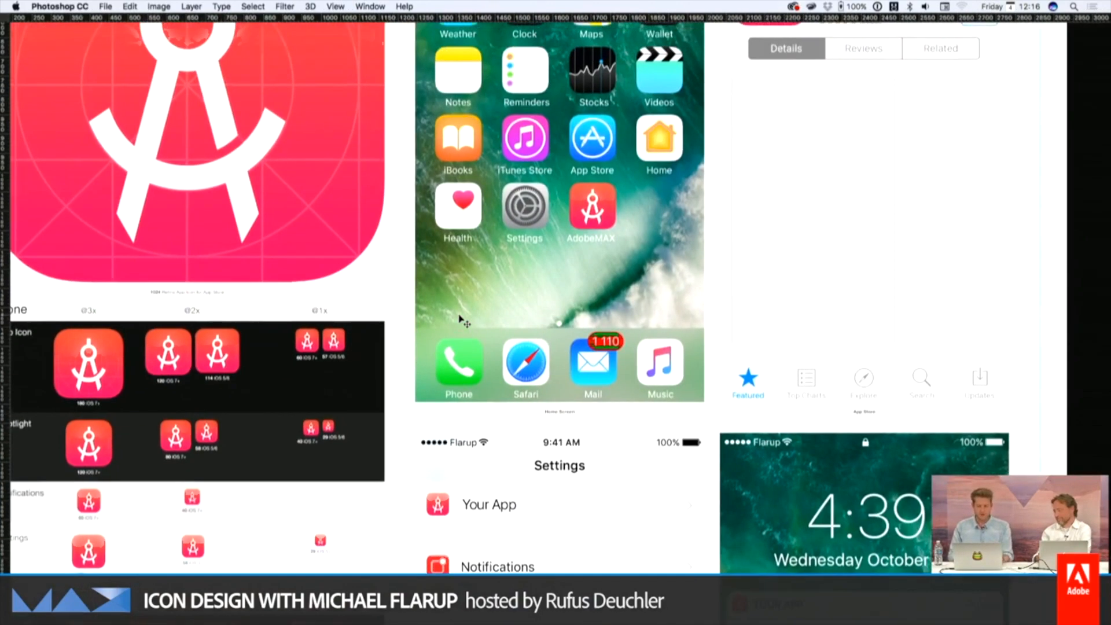
pyautogui.scroll(3, 464, 320)
pyautogui.hscroll(3, 464, 320)
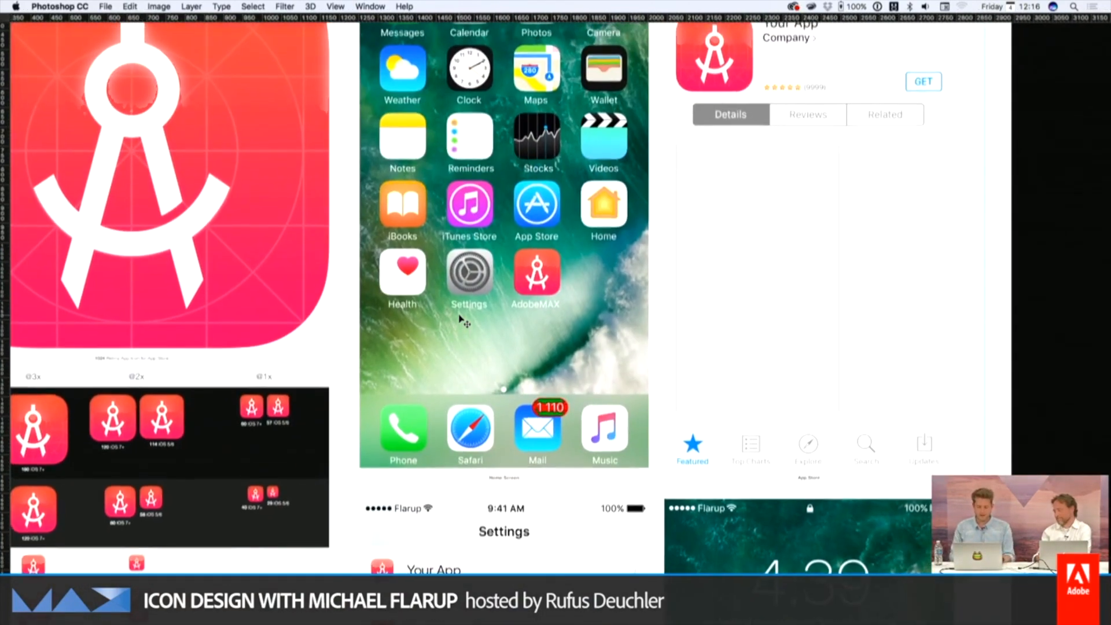
pyautogui.scroll(2, 463, 320)
pyautogui.hscroll(-6, 460, 322)
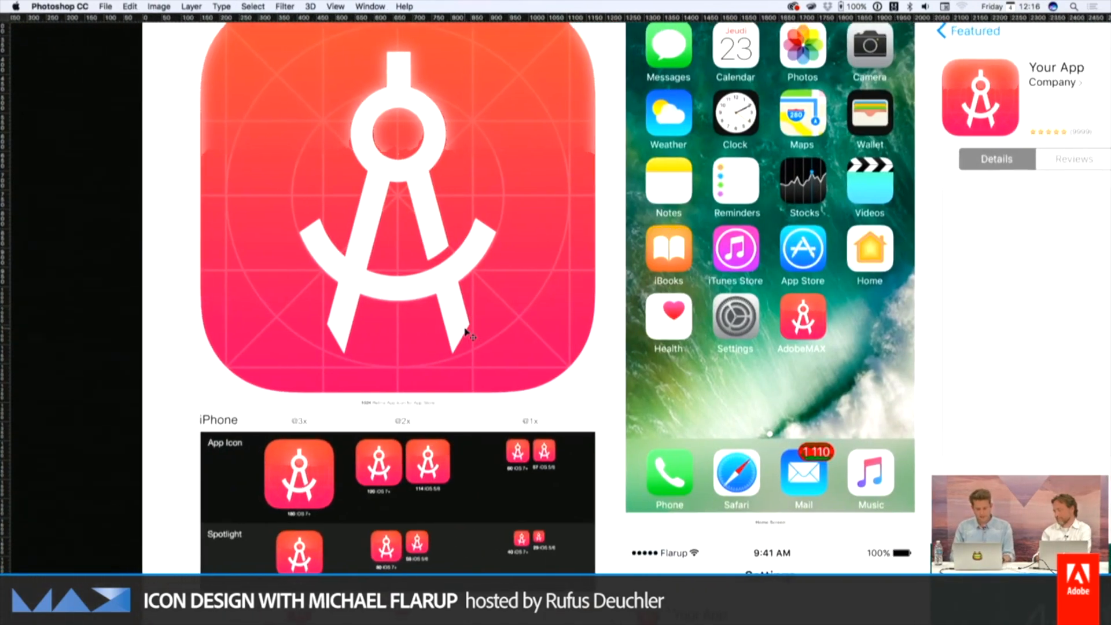
# Show the panels again and open the contents of the "Edit me and save" smart object for editing
pyautogui.press('Tab')
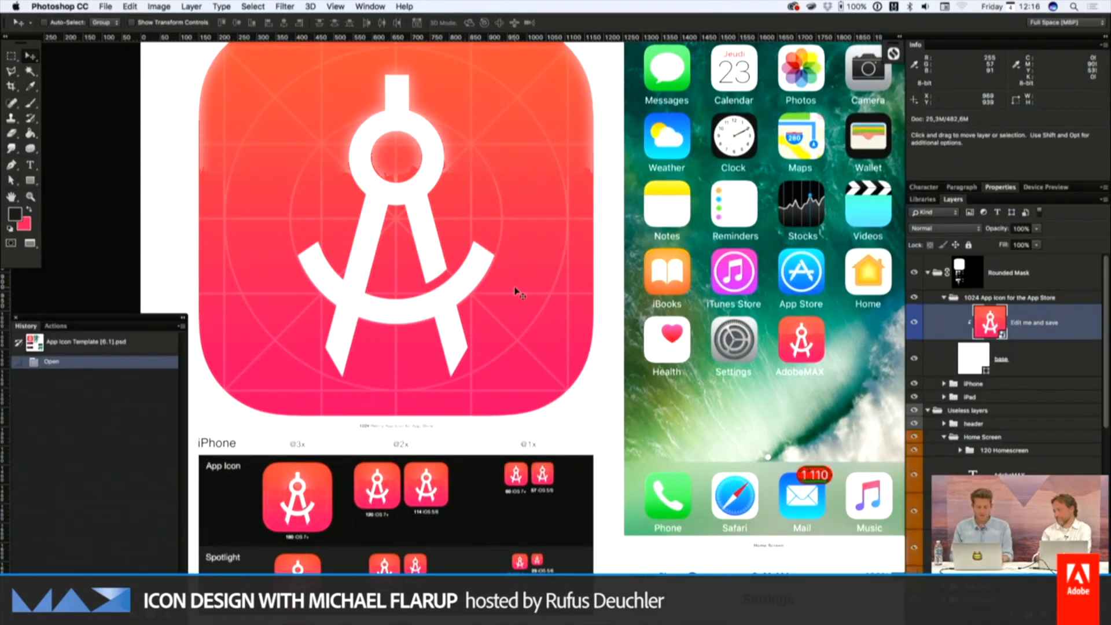
pyautogui.scroll(1, 519, 294)
pyautogui.hscroll(1, 519, 294)
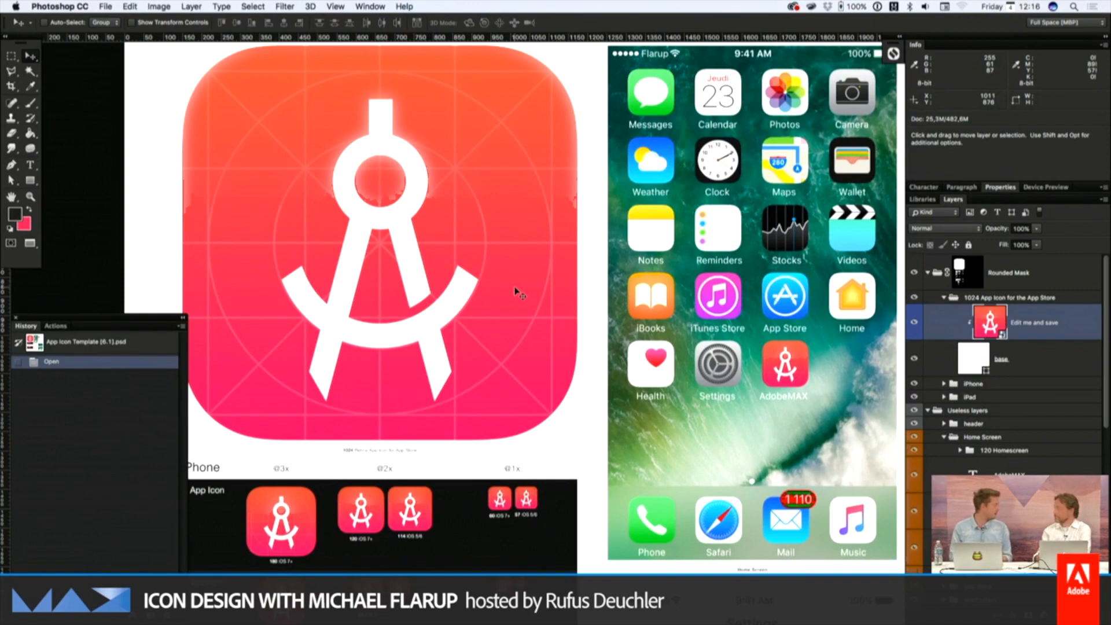
pyautogui.scroll(1, 516, 289)
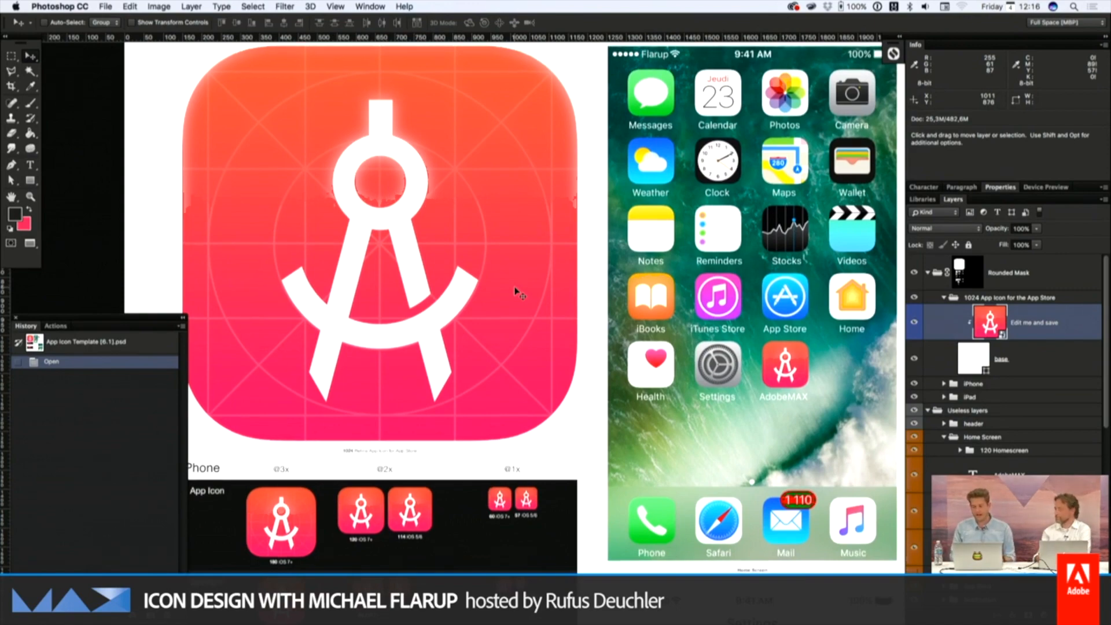
pyautogui.scroll(1, 520, 294)
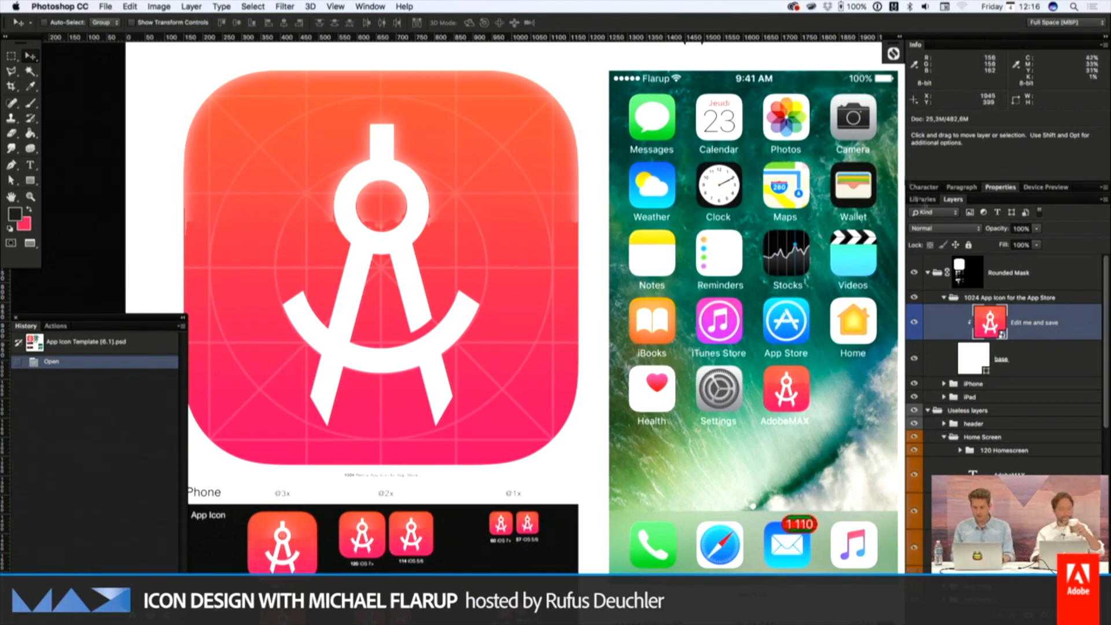
pyautogui.rightClick(1021, 321)
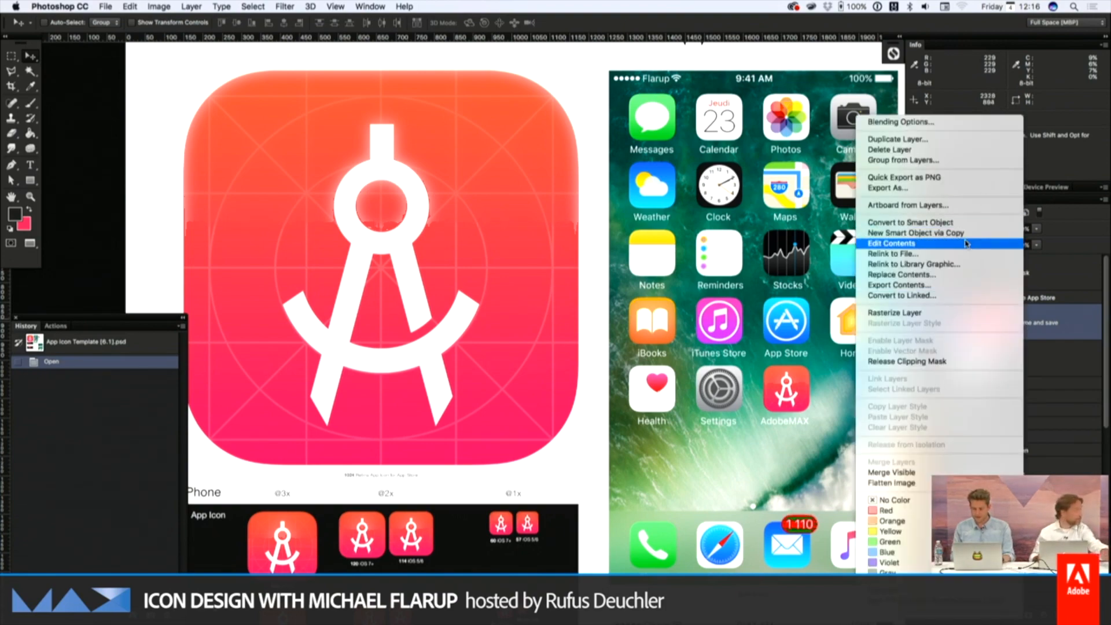
pyautogui.click(933, 243)
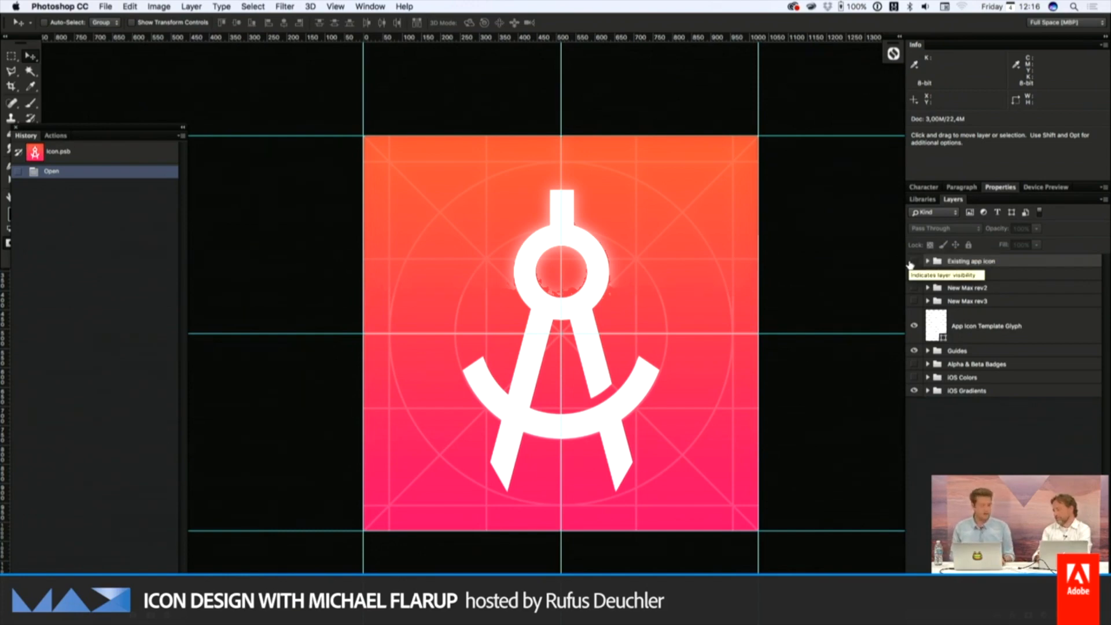
# Make the "Existing app icon" group visible, then save and close the smart object to update the template
pyautogui.click(914, 262)
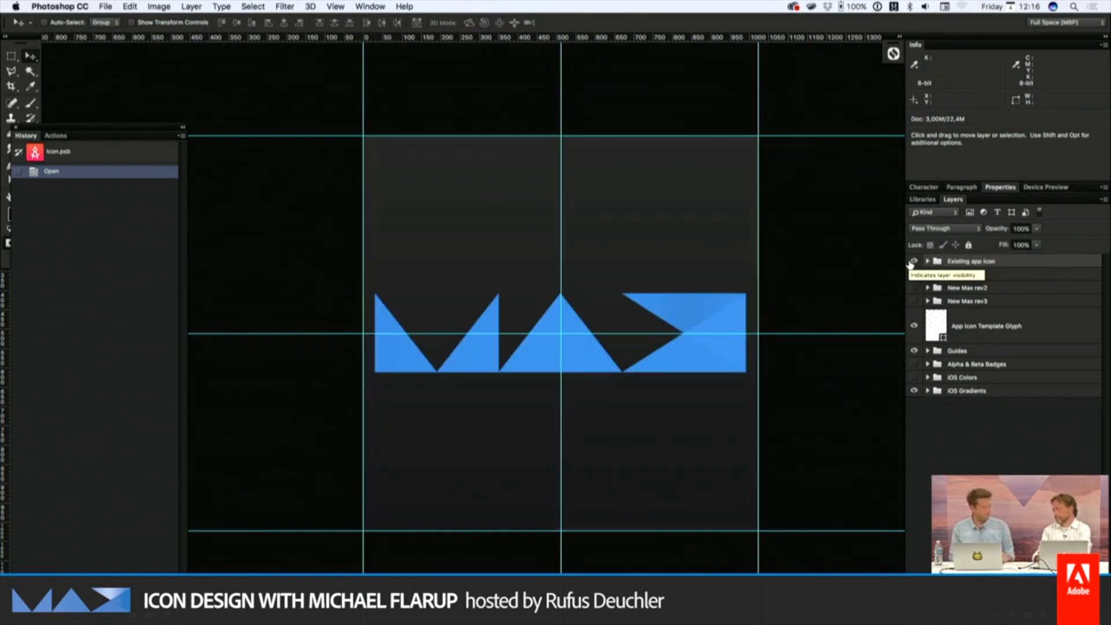
pyautogui.press('super+s')
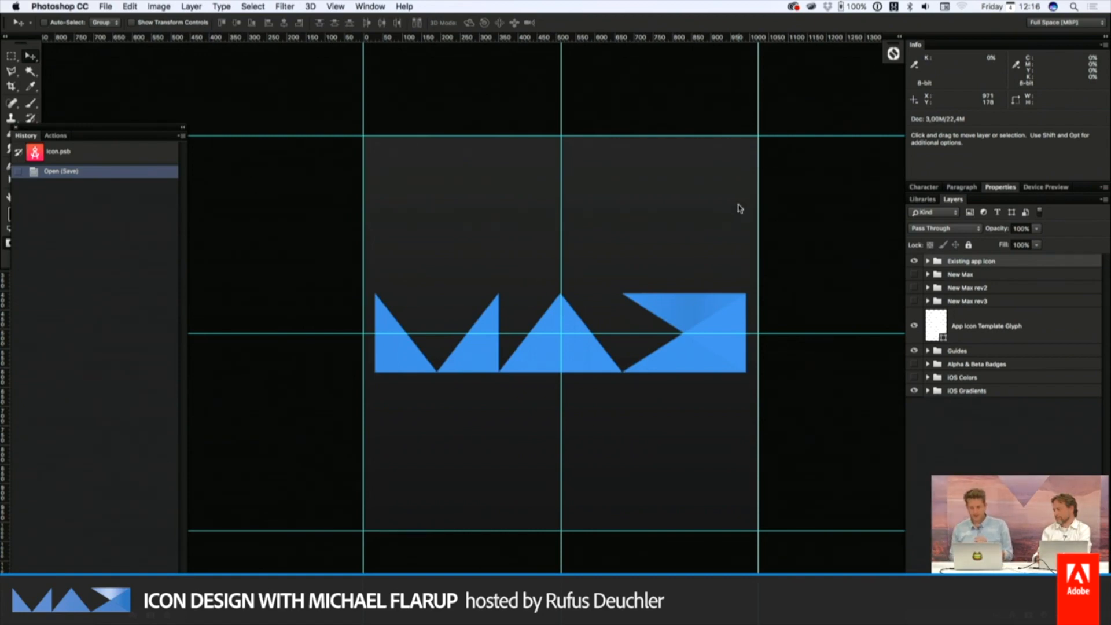
pyautogui.press('super+w')
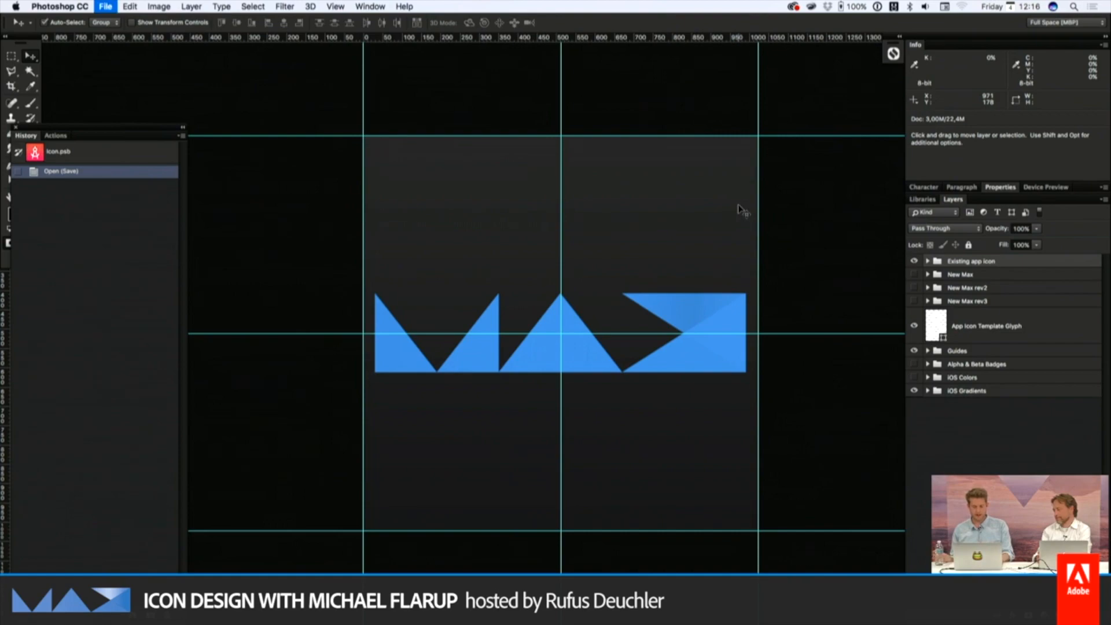
# Examine how the MAX icon looks in the template's iPhone sizes, home screen, Settings and notification previews
pyautogui.scroll(-10, 739, 207)
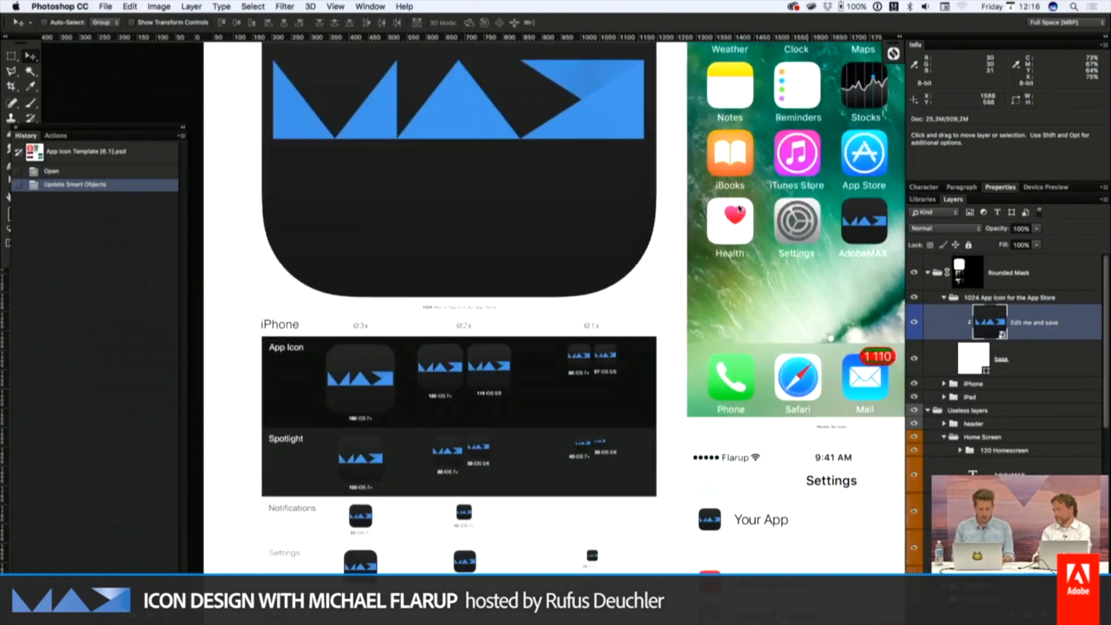
pyautogui.hscroll(7, 738, 207)
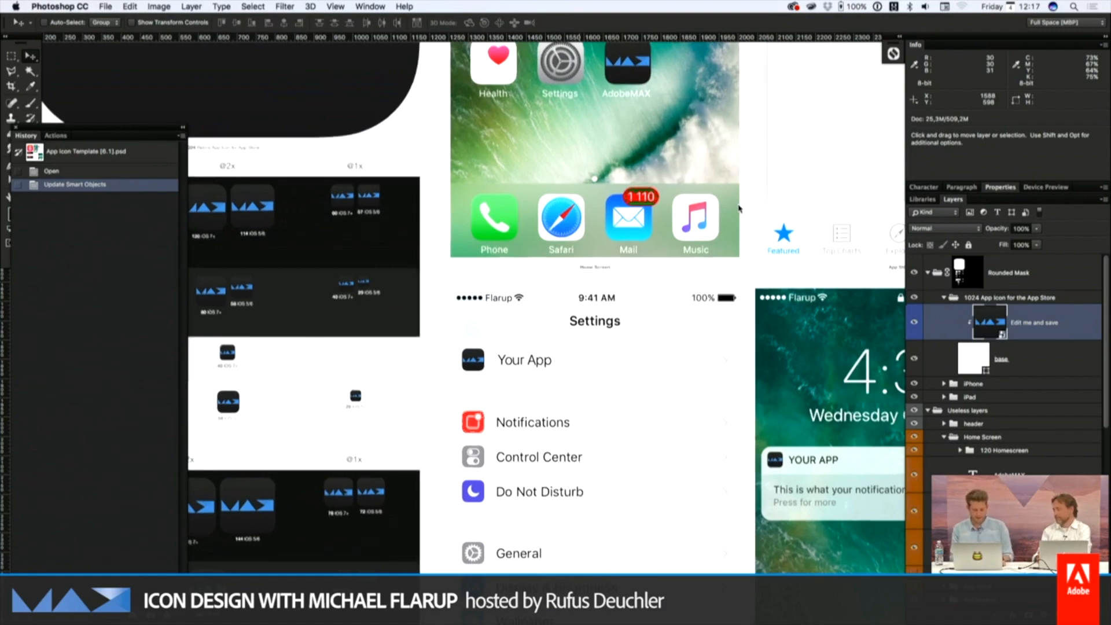
pyautogui.scroll(9, 738, 207)
pyautogui.hscroll(-4, 738, 208)
pyautogui.scroll(3, 738, 207)
pyautogui.hscroll(-3, 738, 207)
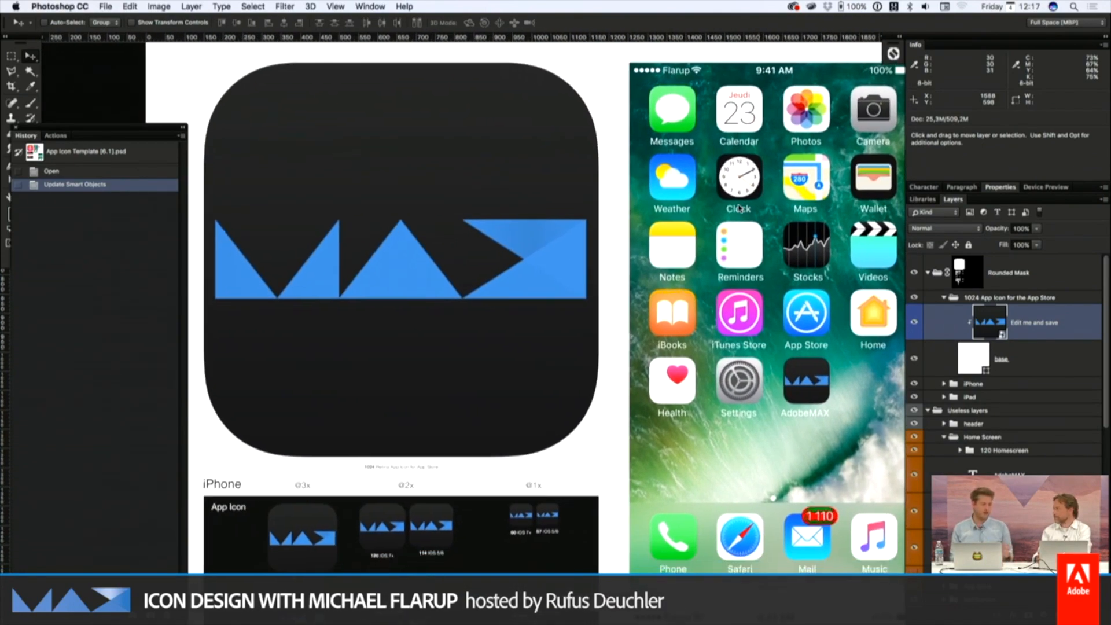
# Reopen the "Edit me and save" smart object and hide the "Existing app icon" group
pyautogui.doubleClick(987, 324)
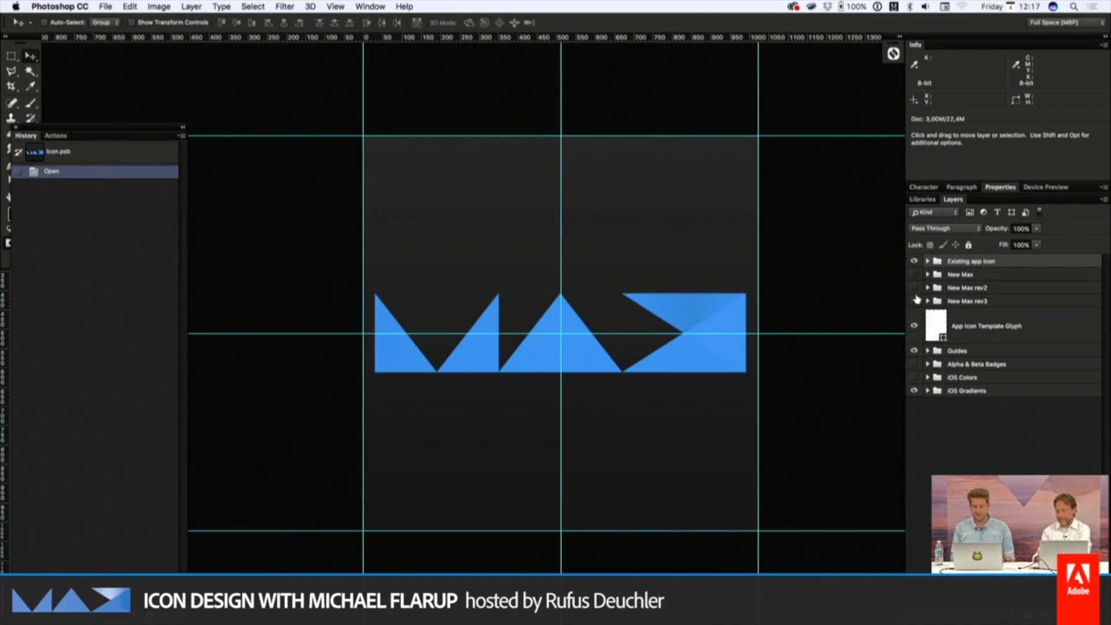
pyautogui.click(915, 261)
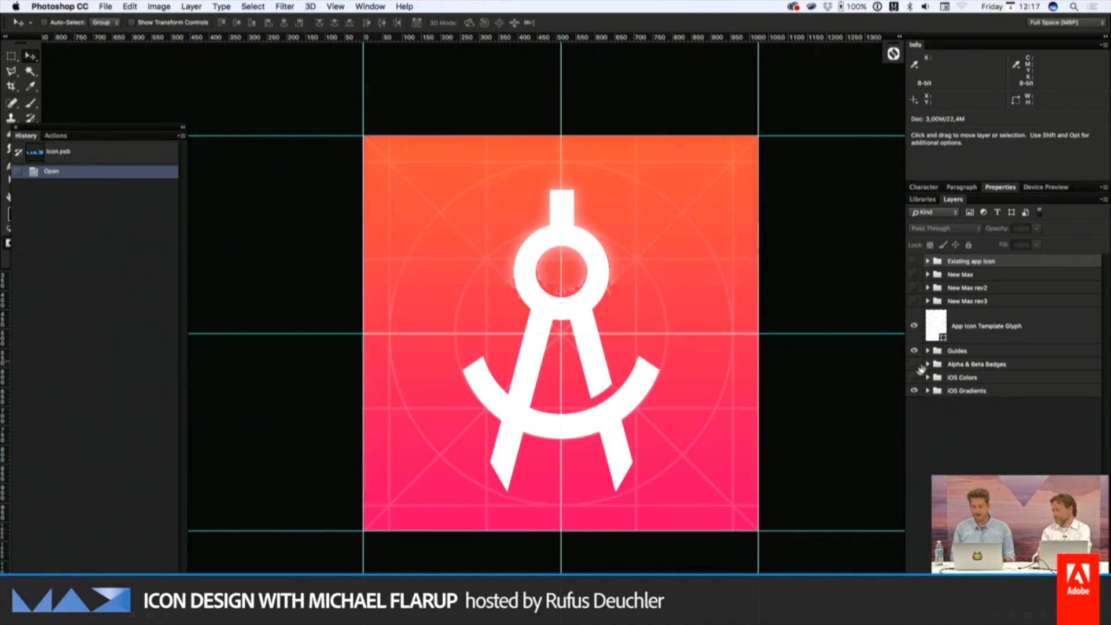
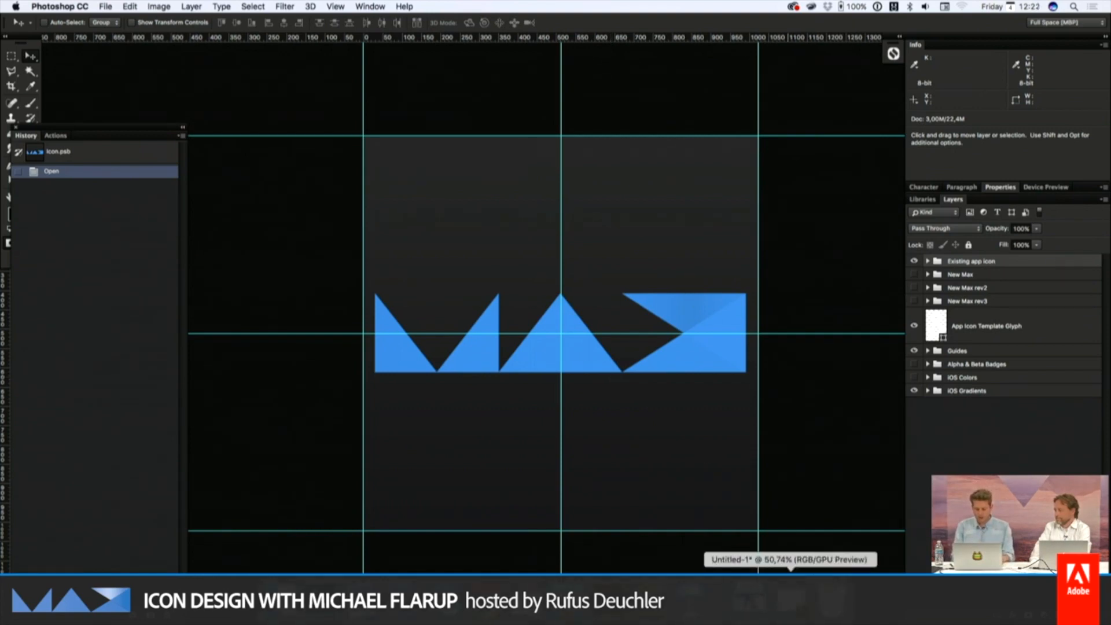
# Switch to Illustrator, duplicate the black triangle in place, and reflect the copy across the horizontal axis to form the X shape
pyautogui.click(791, 600)
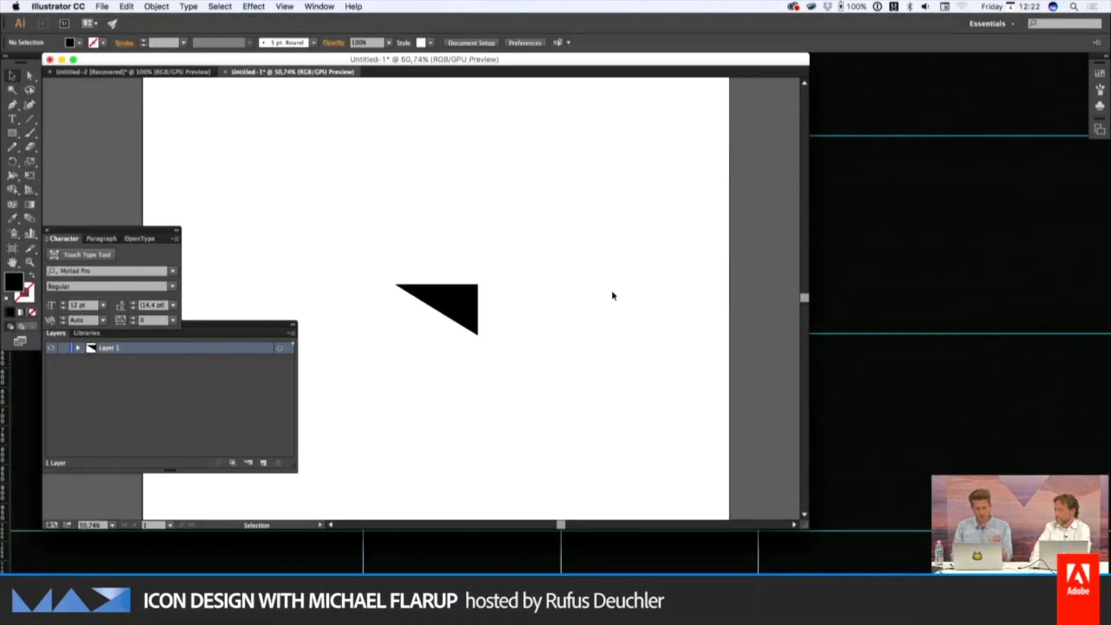
pyautogui.moveTo(556, 242); pyautogui.dragTo(368, 342)
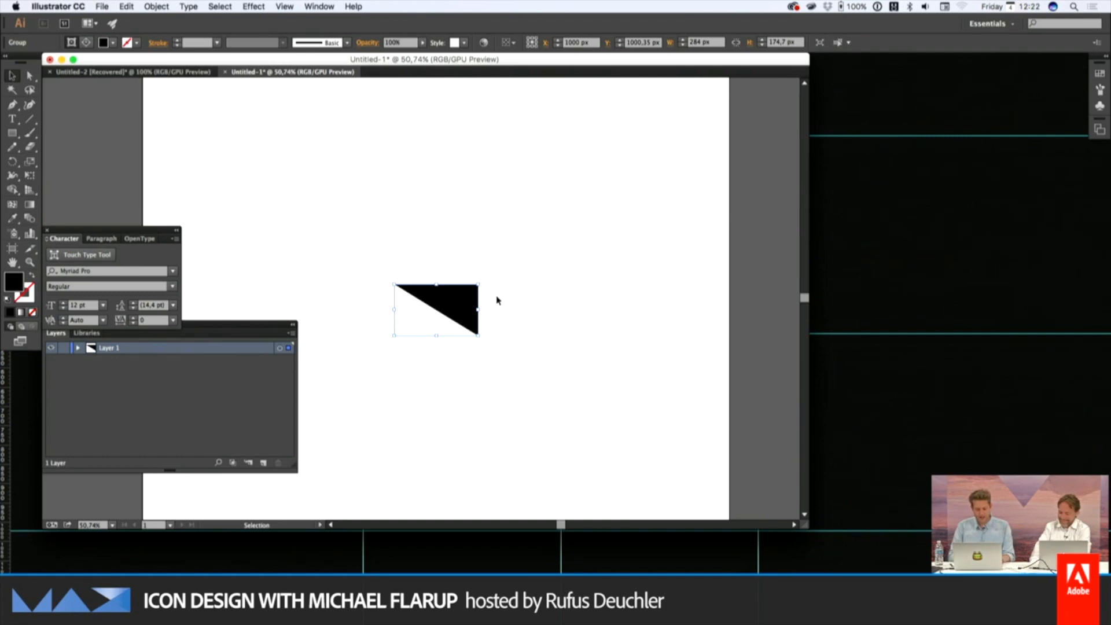
pyautogui.press('super+c')
pyautogui.press('super+f')
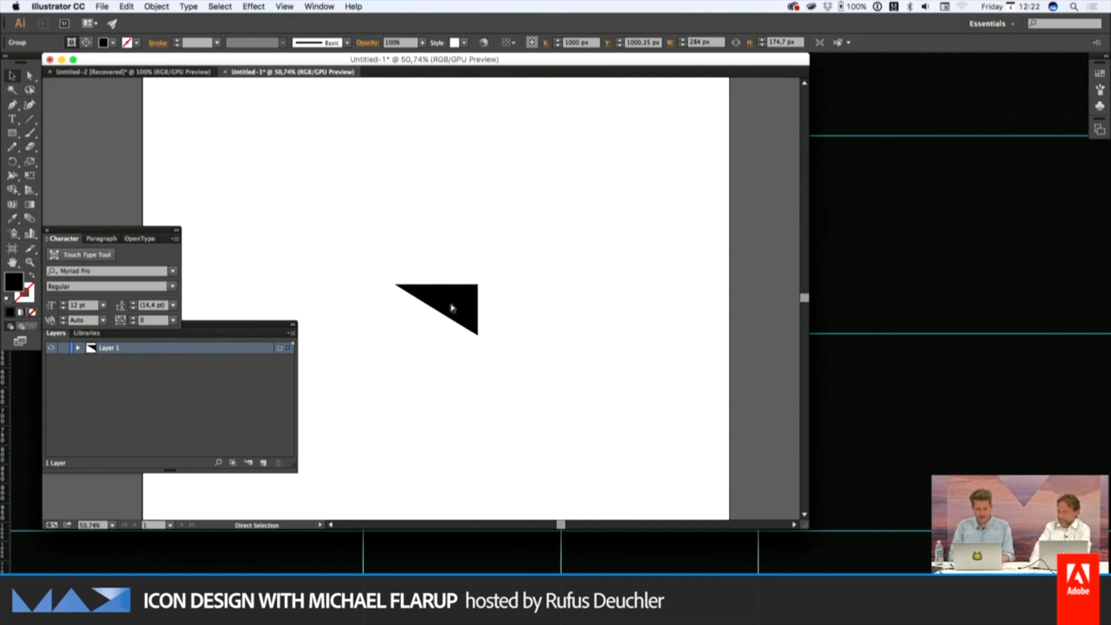
pyautogui.rightClick(452, 307)
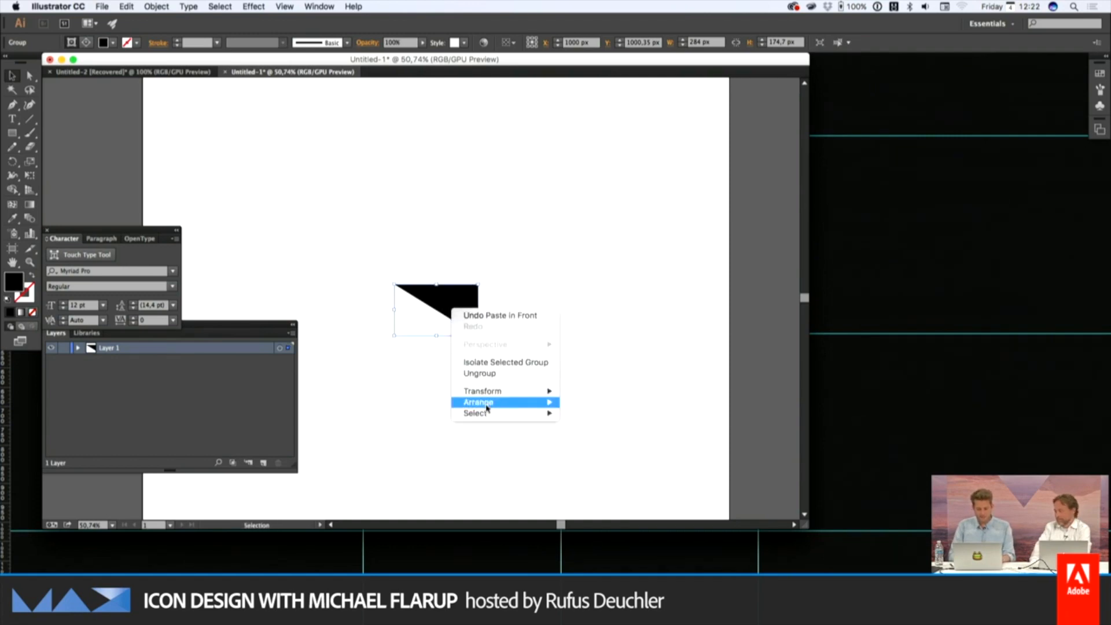
pyautogui.moveTo(495, 391)
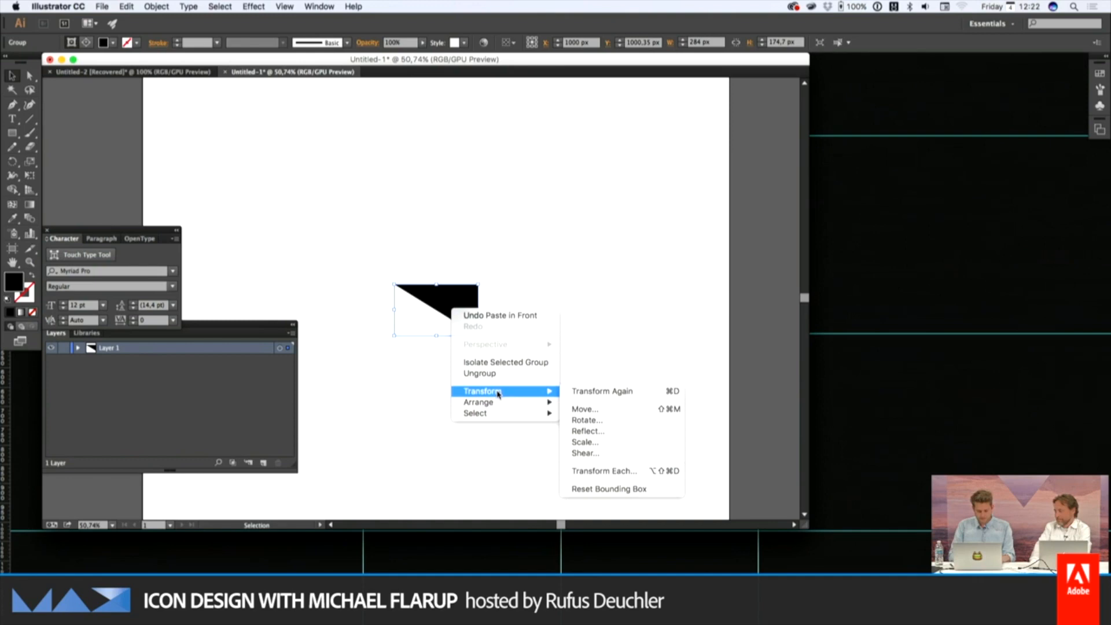
pyautogui.click(588, 431)
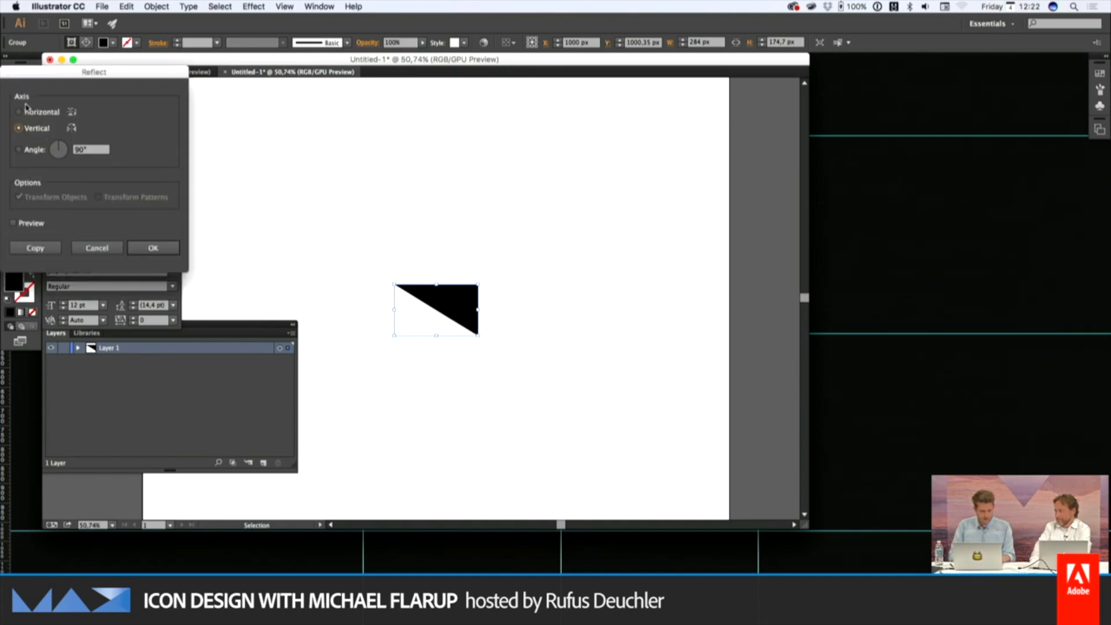
pyautogui.click(27, 113)
pyautogui.click(153, 248)
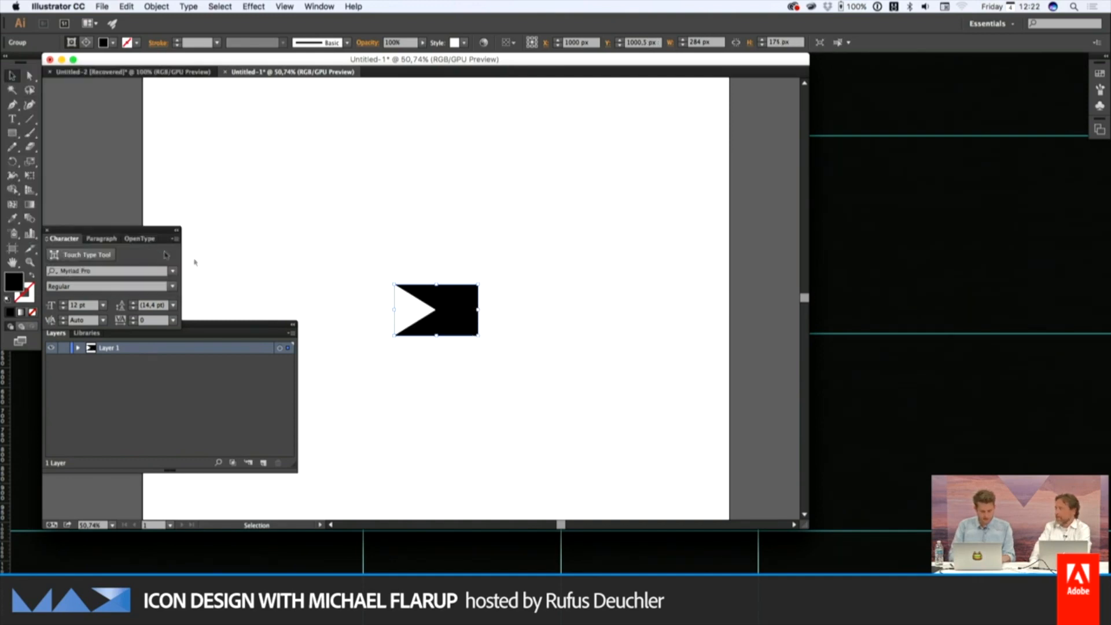
# Move the whole notched shape to about X 1113, Y 981 px and place a duplicate above it at about X 1072, Y 715 px
pyautogui.click(382, 265)
pyautogui.press('super+a')
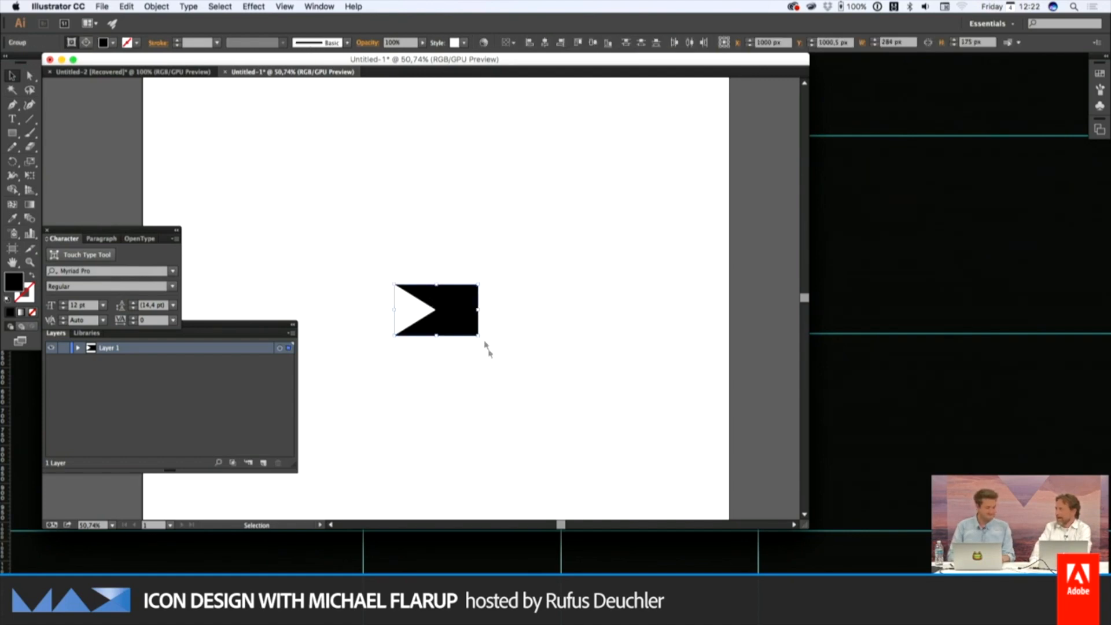
pyautogui.moveTo(454, 303); pyautogui.dragTo(501, 246)
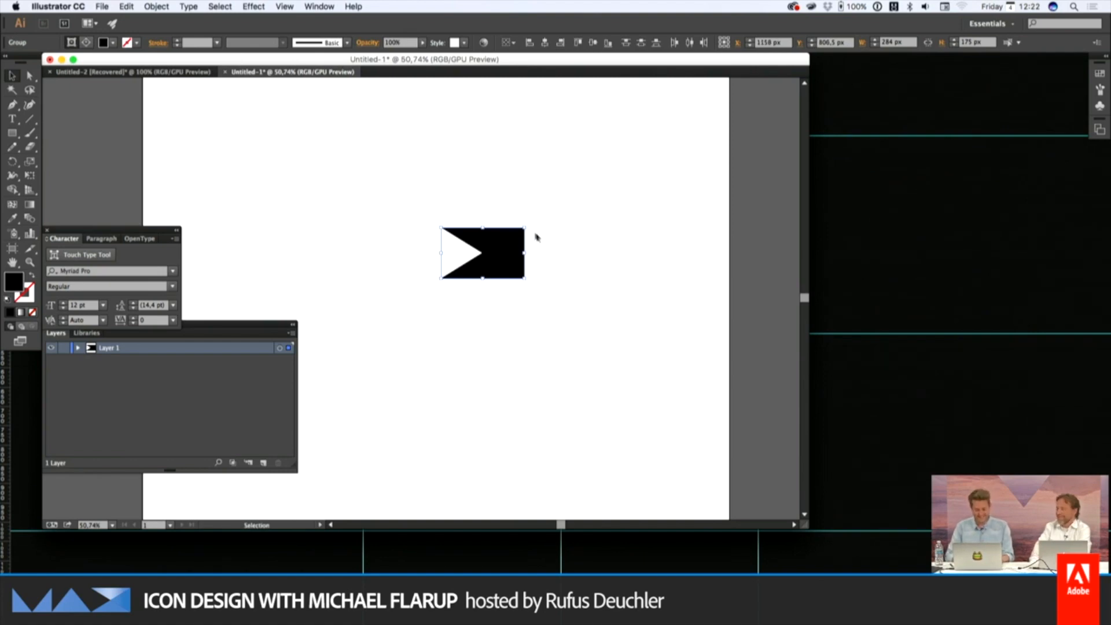
pyautogui.moveTo(501, 253); pyautogui.dragTo(488, 304)
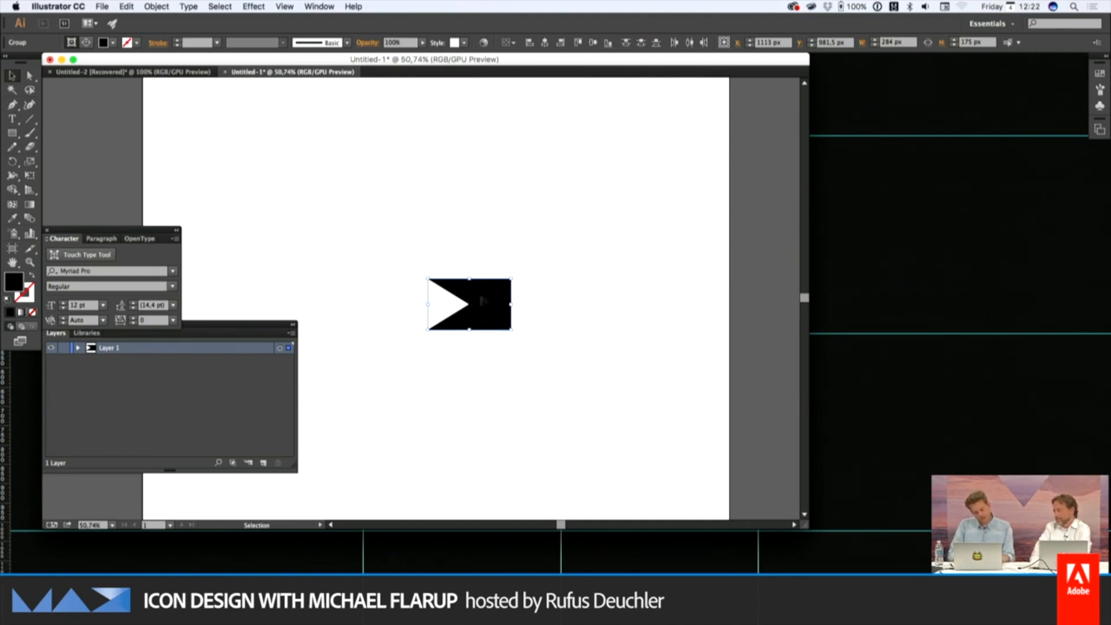
pyautogui.press('a')
pyautogui.press('v')
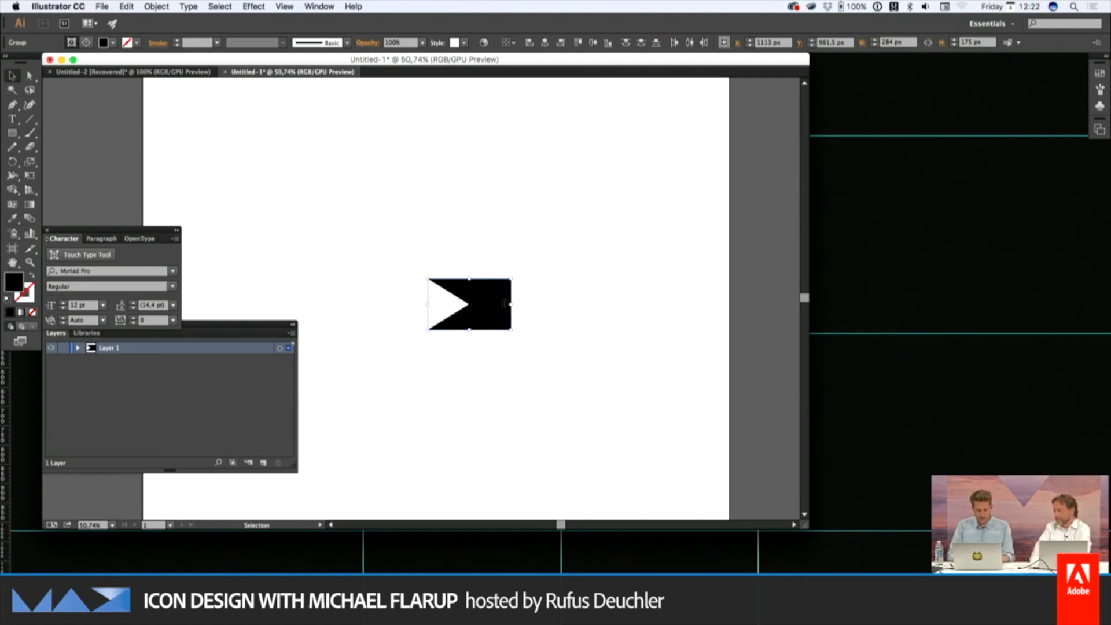
pyautogui.moveTo(483, 297); pyautogui.dragTo(471, 220)
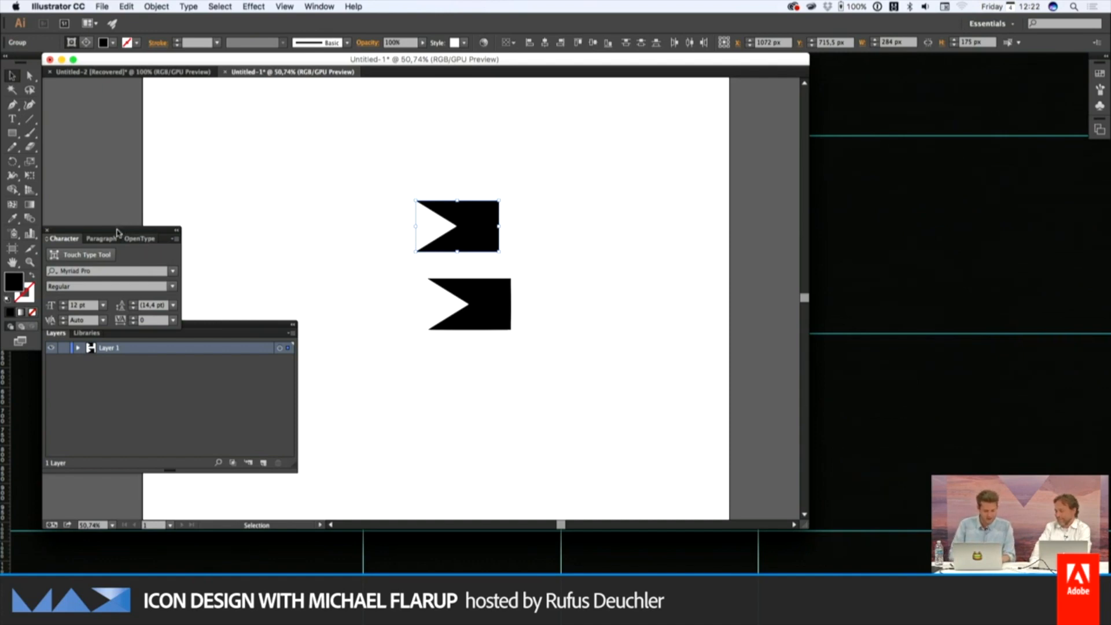
# Search the application's commands for "path" and display the Pathfinder options
pyautogui.click(313, 5)
pyautogui.moveTo(353, 5)
pyautogui.write('path')
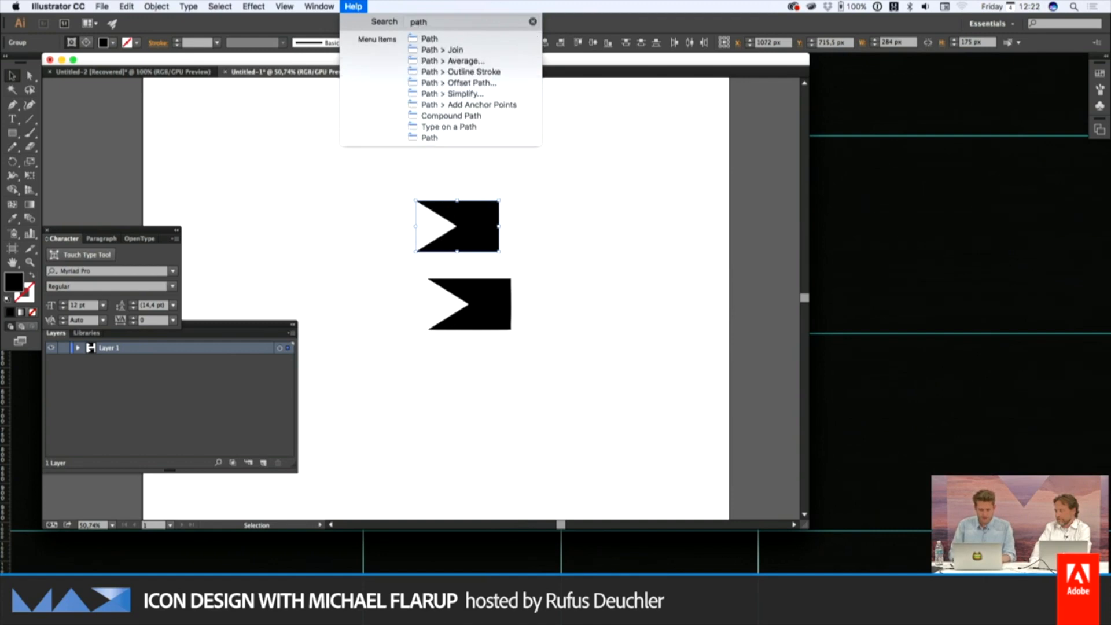
pyautogui.press('Down')
pyautogui.press('Down')
pyautogui.press('Down')
pyautogui.press('Down')
pyautogui.press('Down')
pyautogui.press('Down')
pyautogui.press('Down')
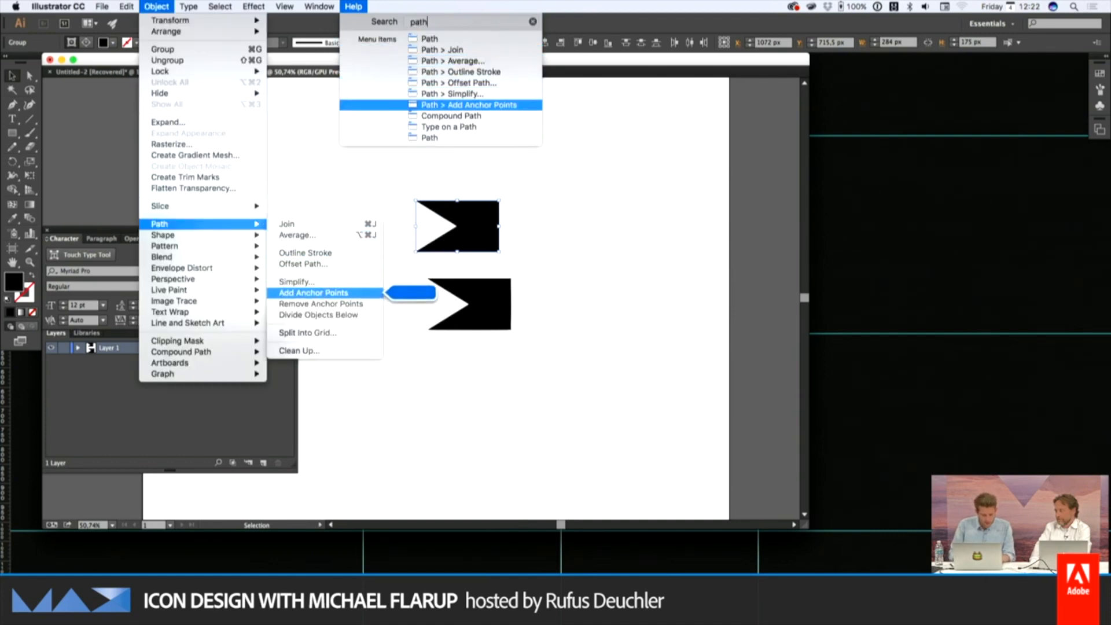
pyautogui.moveTo(323, 114)
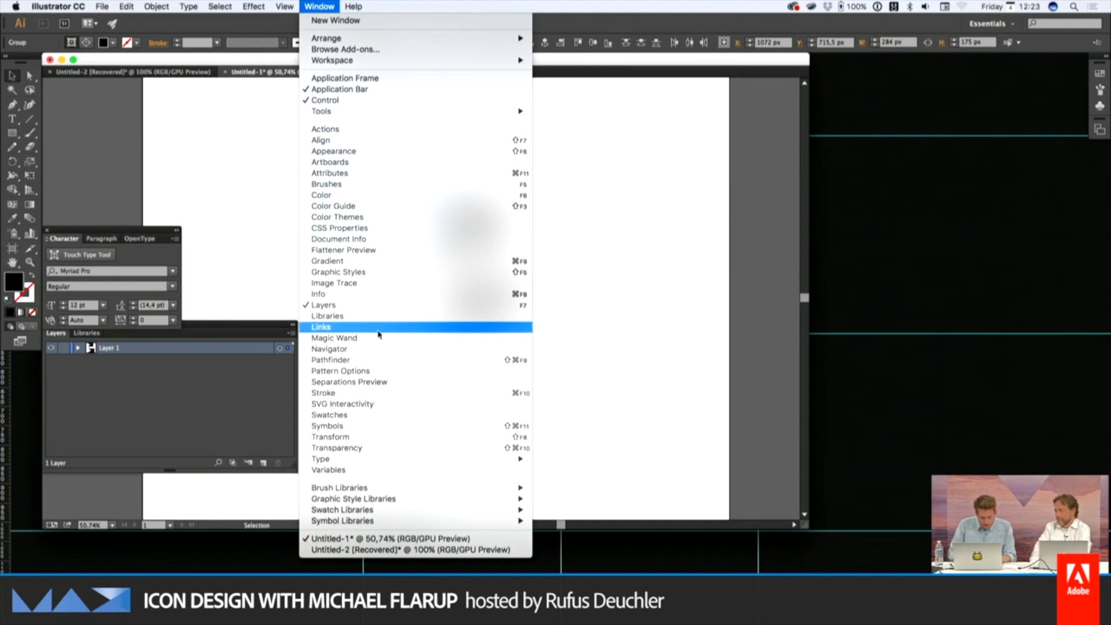
pyautogui.click(356, 360)
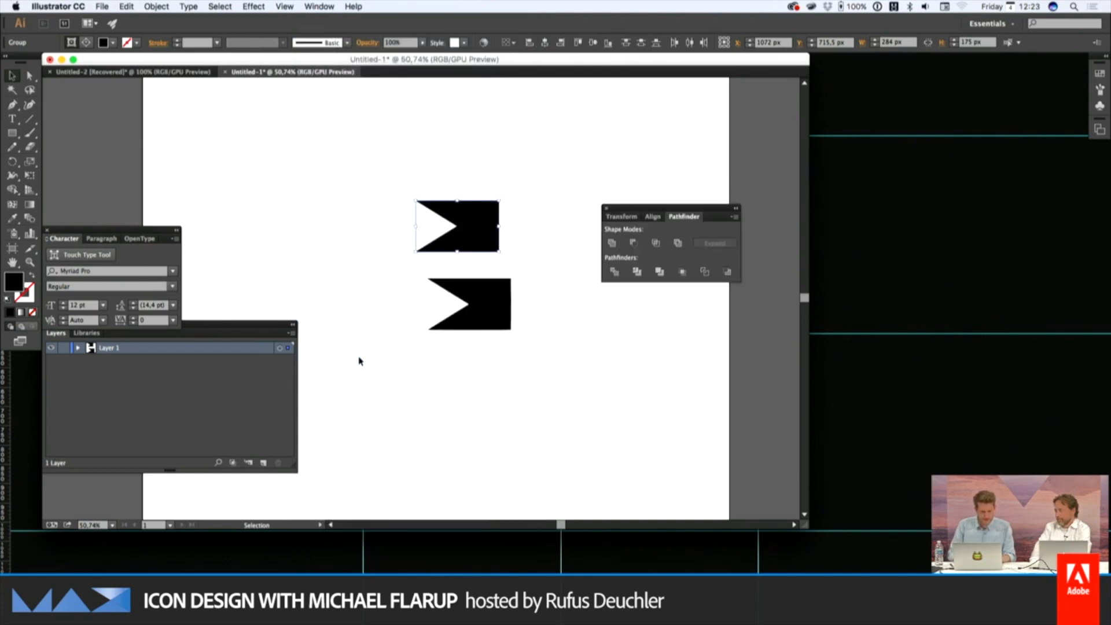
# Try intersecting the upper copy's two triangles and laying the resulting overlap over the lower shape
pyautogui.click(643, 247)
pyautogui.moveTo(484, 231); pyautogui.dragTo(490, 310)
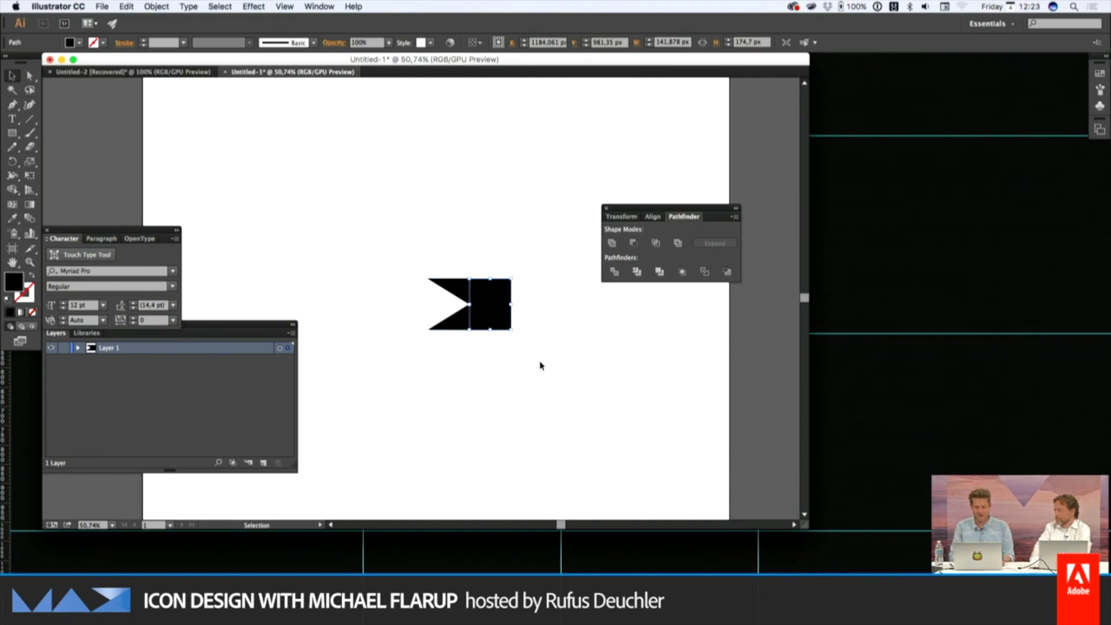
pyautogui.press('super+z')
pyautogui.press('super+z')
pyautogui.press('super+z')
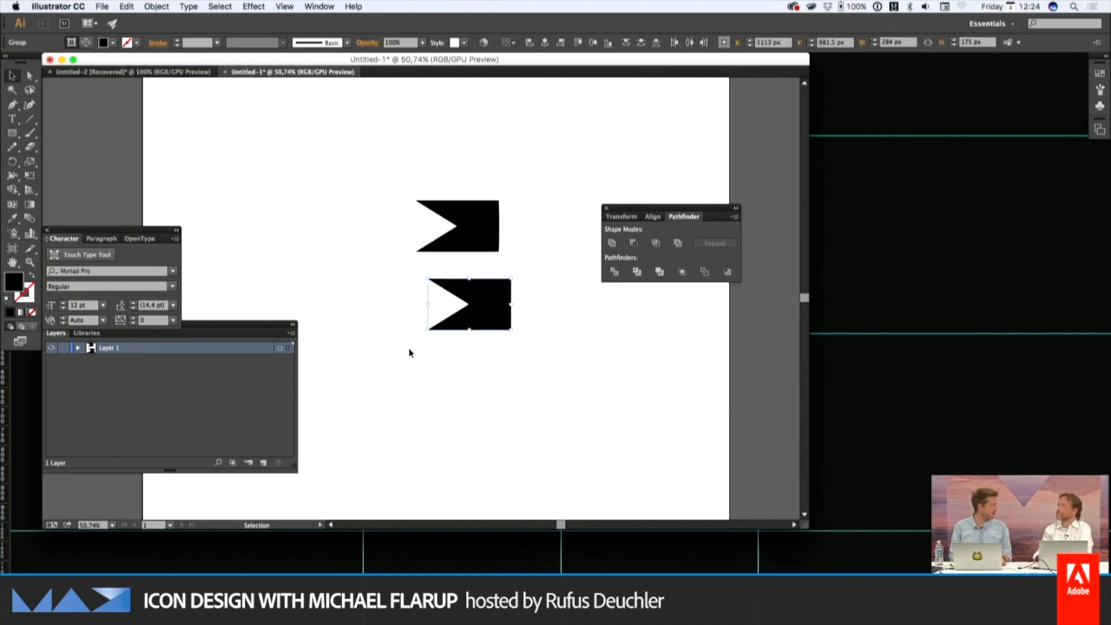
pyautogui.click(556, 399)
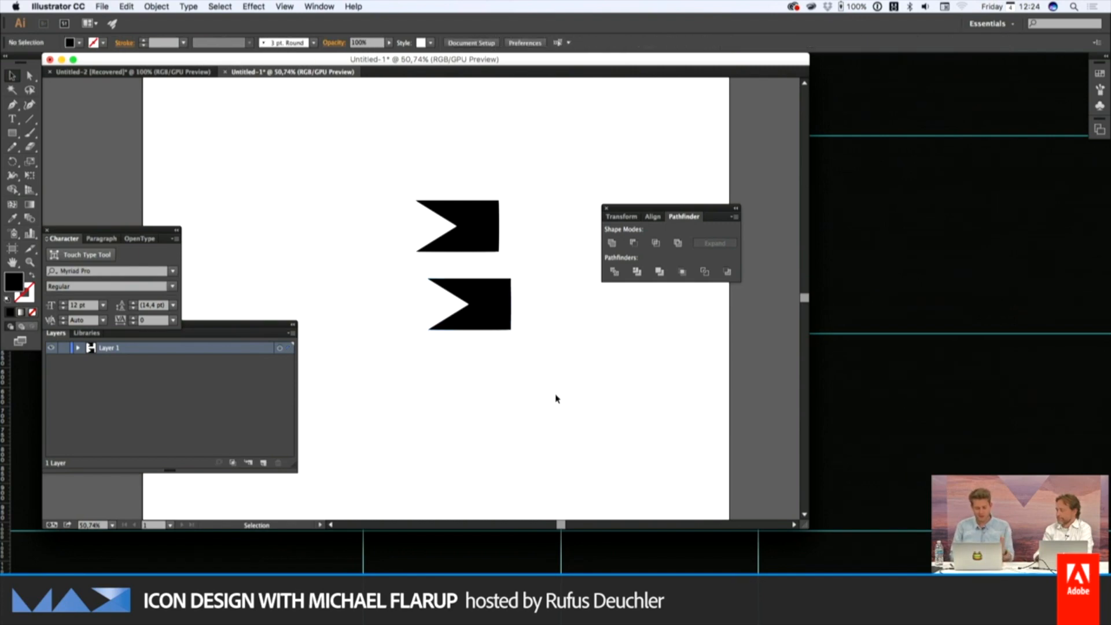
# Switch to Photoshop, show the "New Max" group instead of "Existing app icon", and expand it down to the "Inner Body" layers
pyautogui.press('super+Tab')
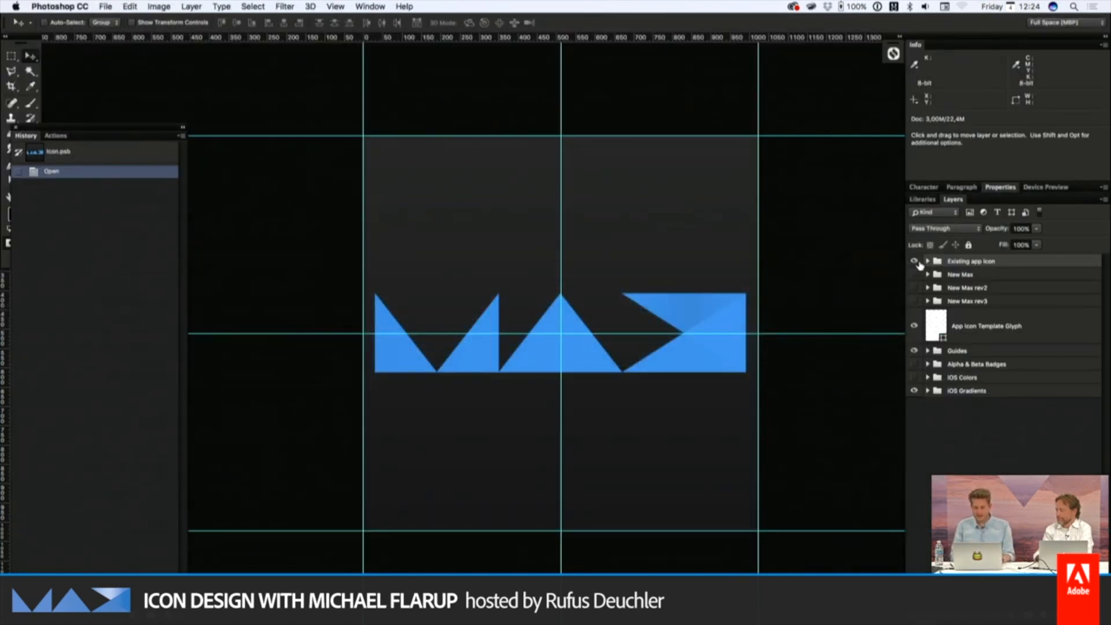
pyautogui.click(928, 275)
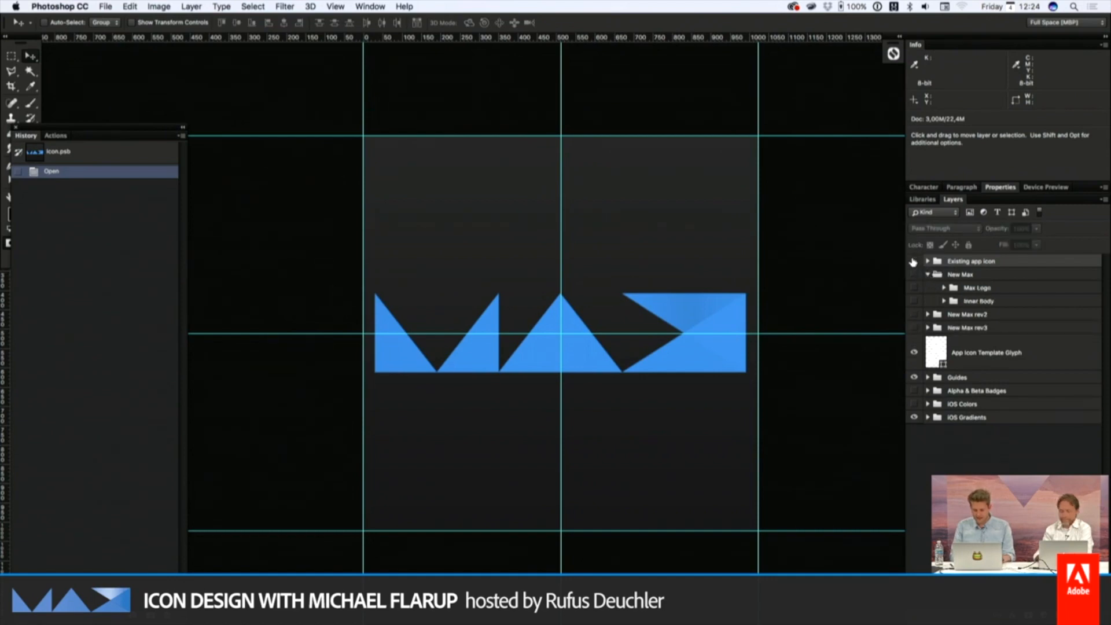
pyautogui.click(914, 272)
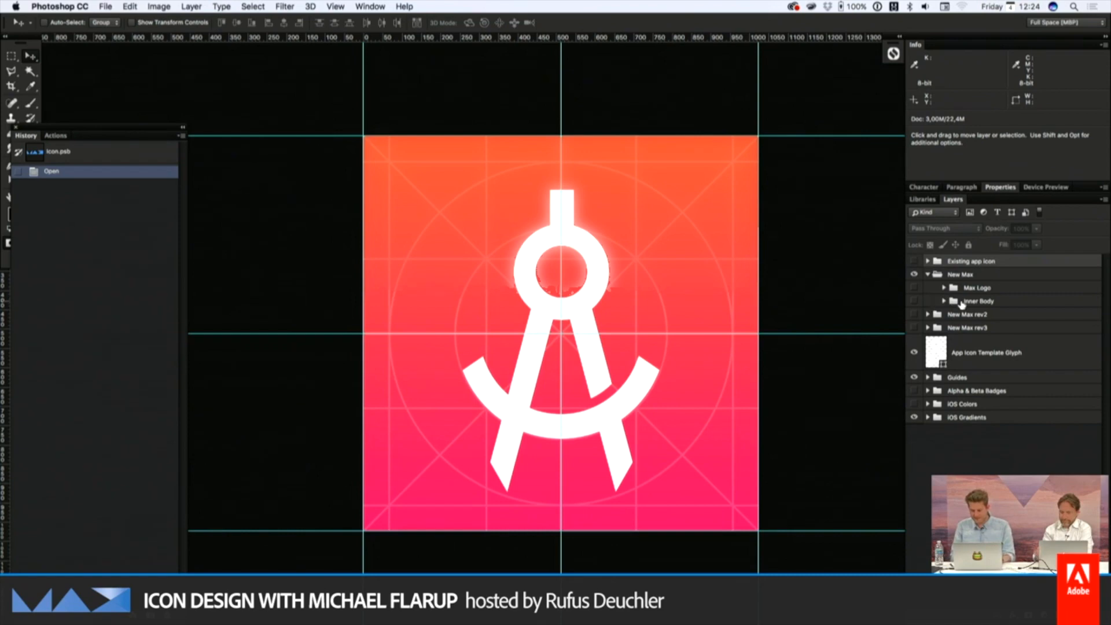
pyautogui.click(944, 301)
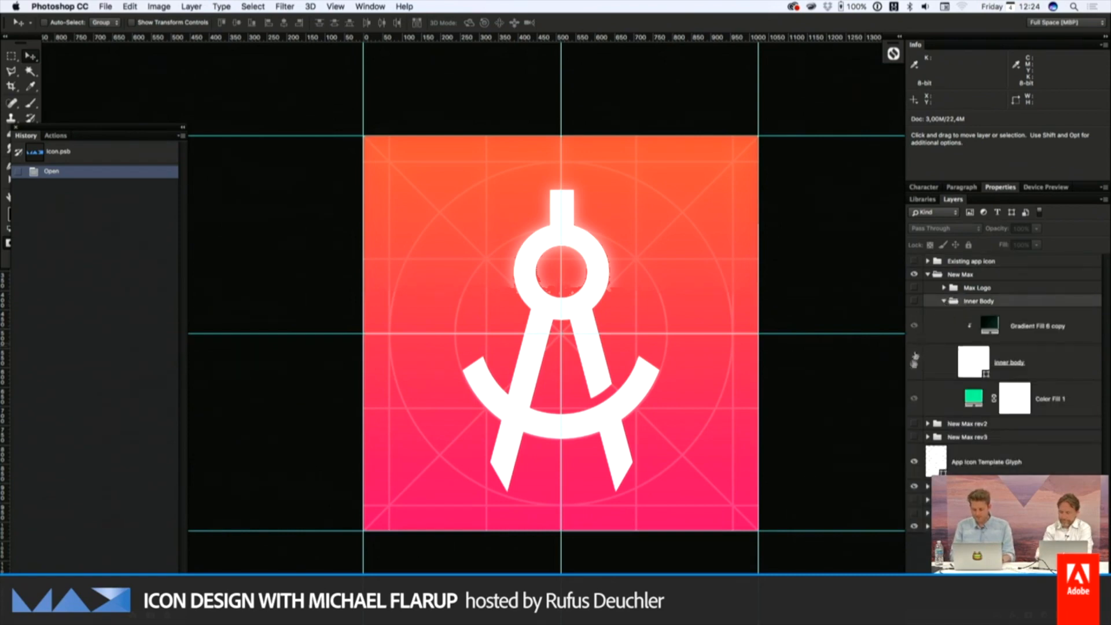
# Switch to Finder and preview 061515_CC2015_IconHue.jpg and 20151005-DSC01667.jpg from the Inspiration folder
pyautogui.press('super+Tab')
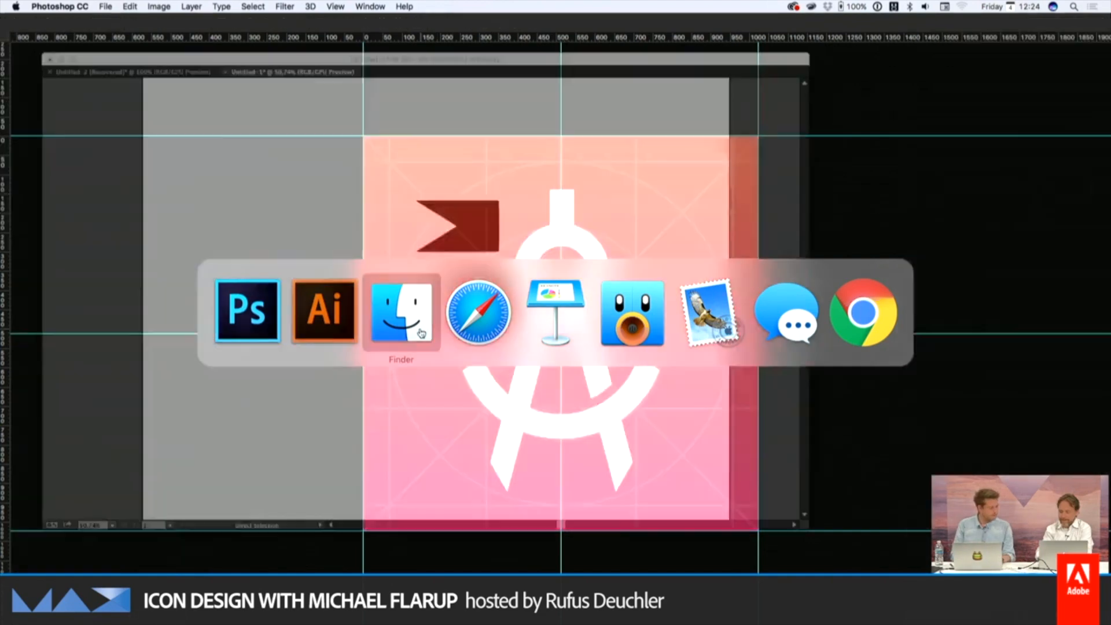
pyautogui.click(421, 334)
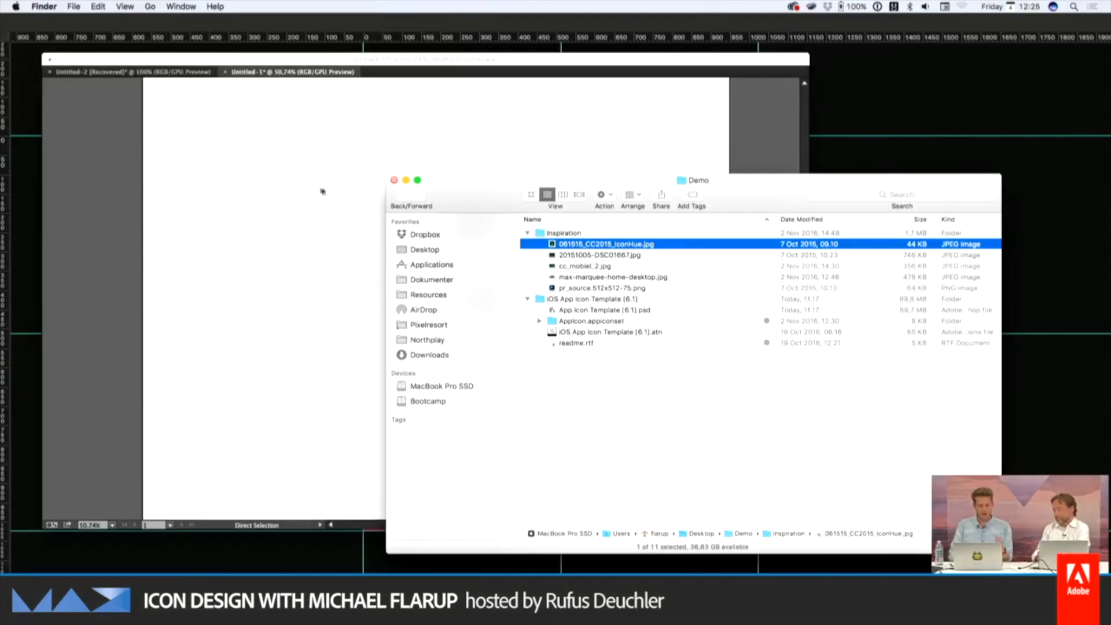
pyautogui.click(260, 301)
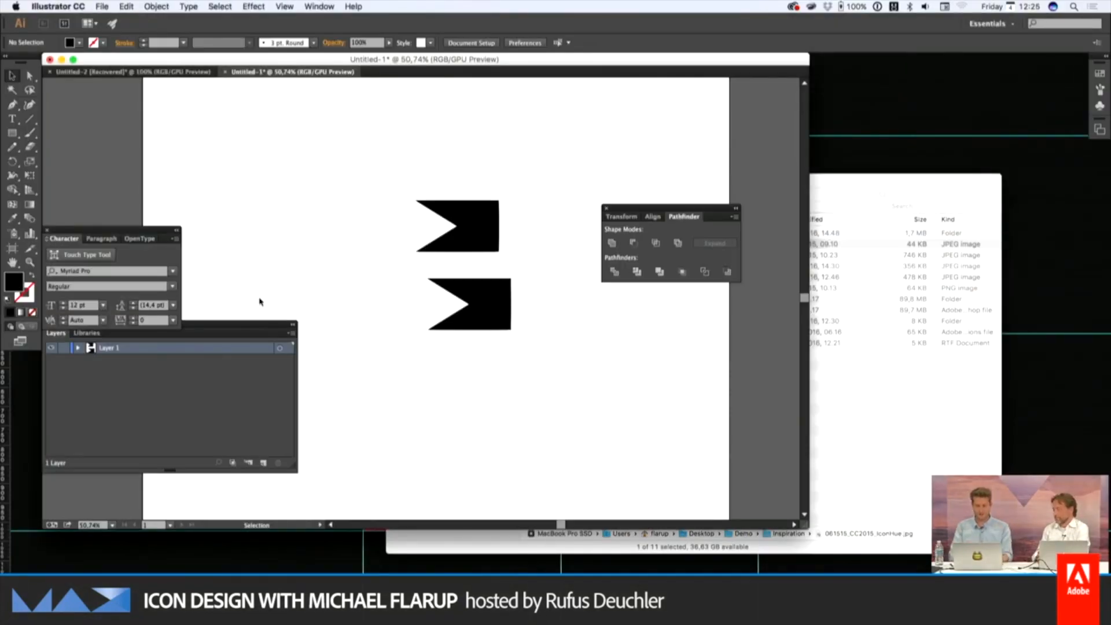
pyautogui.press('super+Tab')
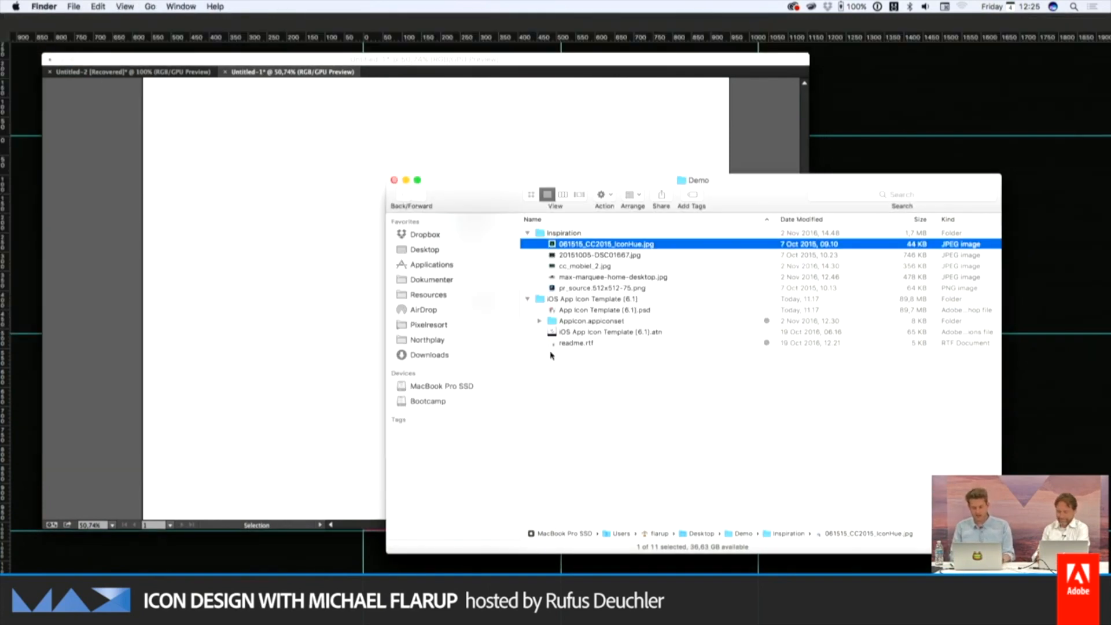
pyautogui.press('space')
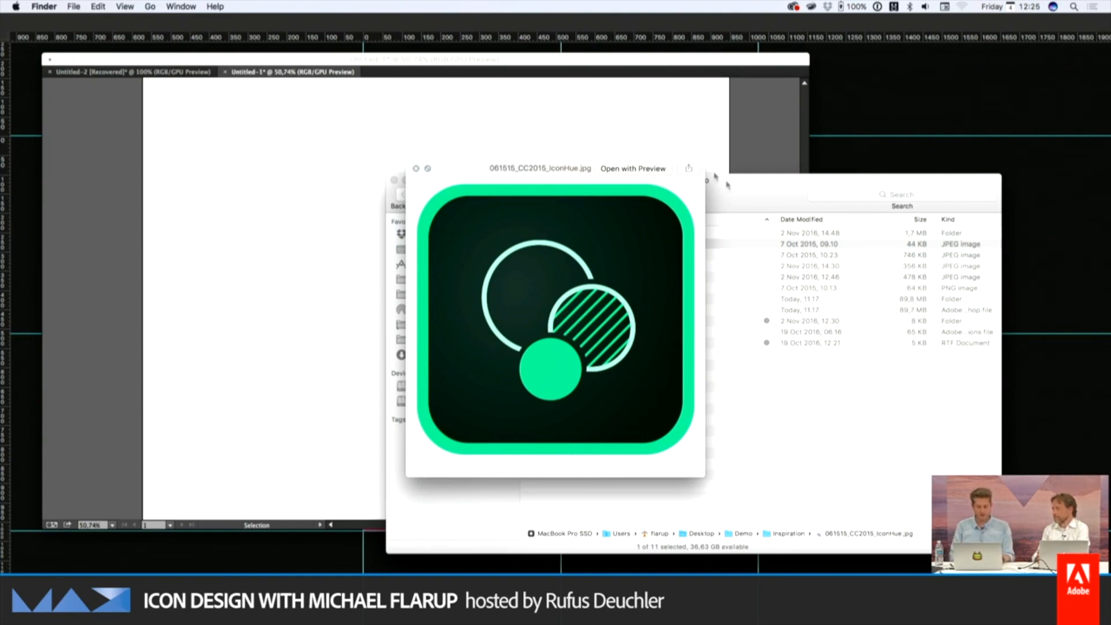
pyautogui.moveTo(560, 165); pyautogui.dragTo(873, 172)
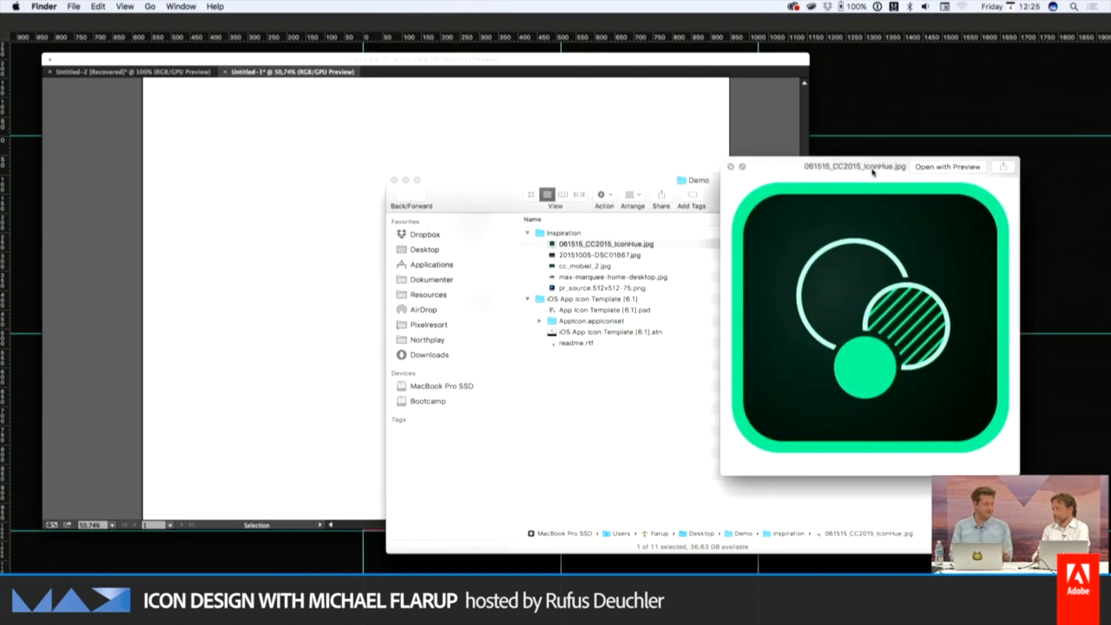
pyautogui.press('Down')
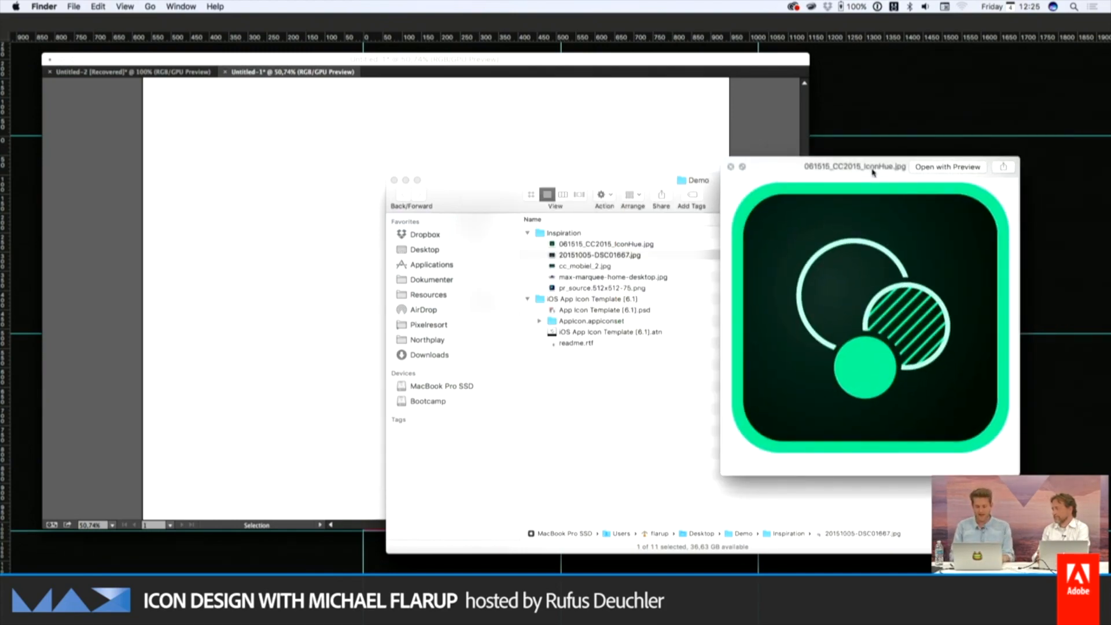
pyautogui.press('Up')
pyautogui.press('Down')
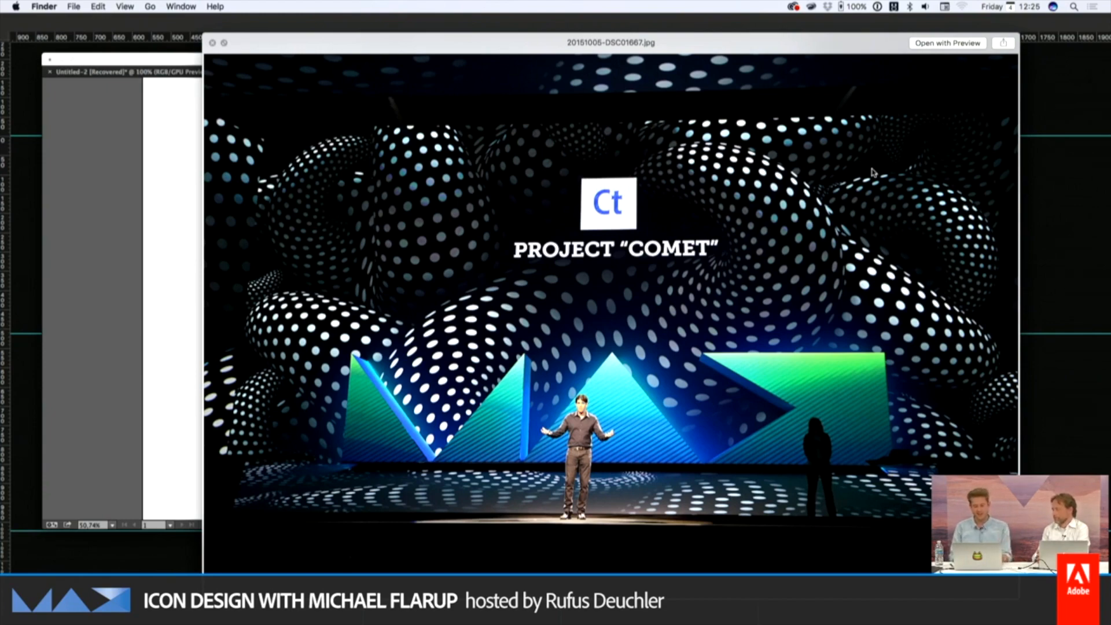
# Compare cc_mobiel_2.jpg with the other inspiration images, close the preview, and return to Photoshop
pyautogui.press('Down')
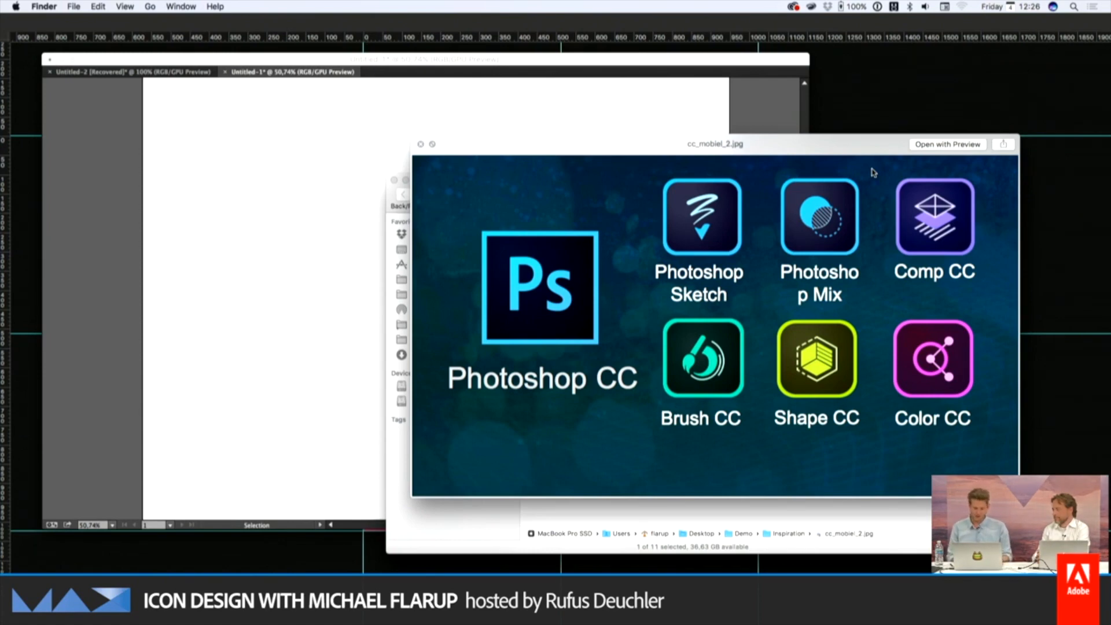
pyautogui.press('Up')
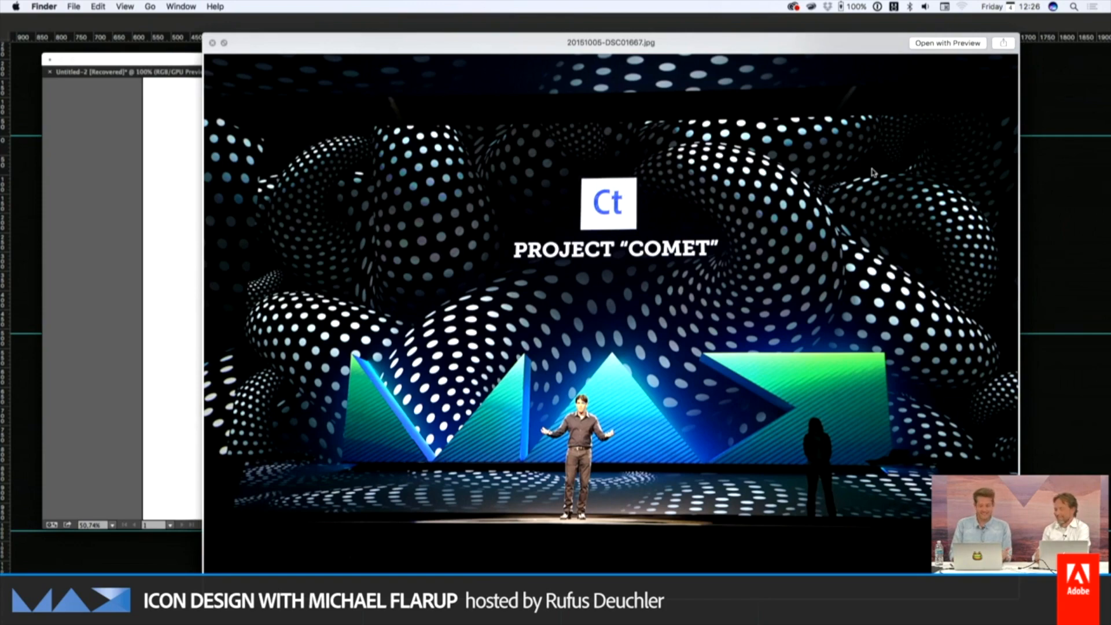
pyautogui.press('Up')
pyautogui.press('Down')
pyautogui.press('Down')
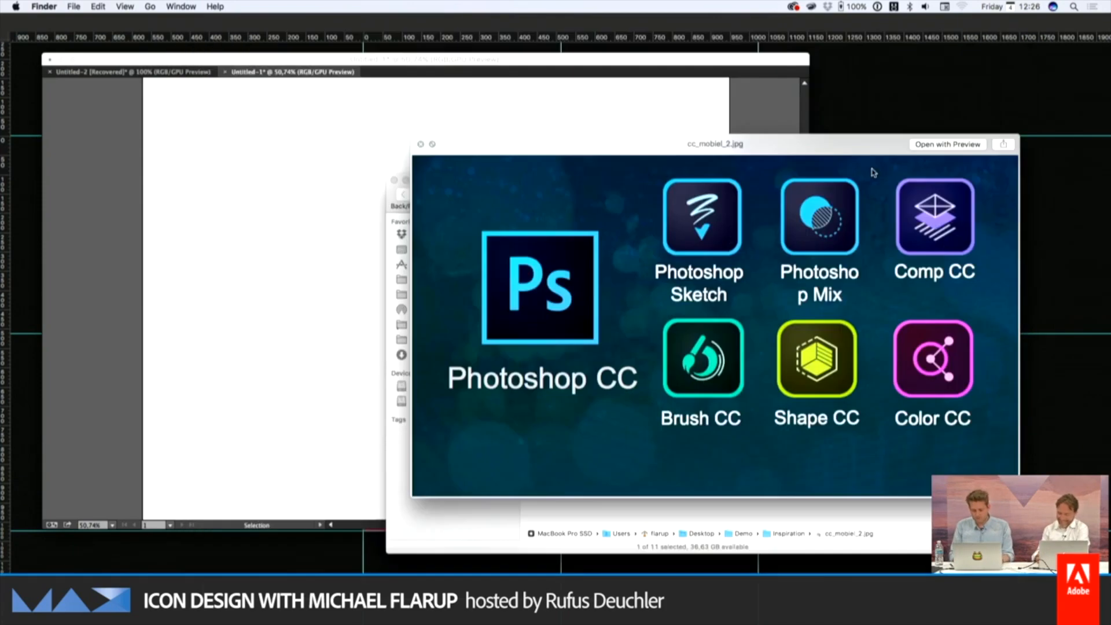
pyautogui.press('space')
pyautogui.press('super+Tab')
pyautogui.press('super+Tab')
pyautogui.press('super+Tab')
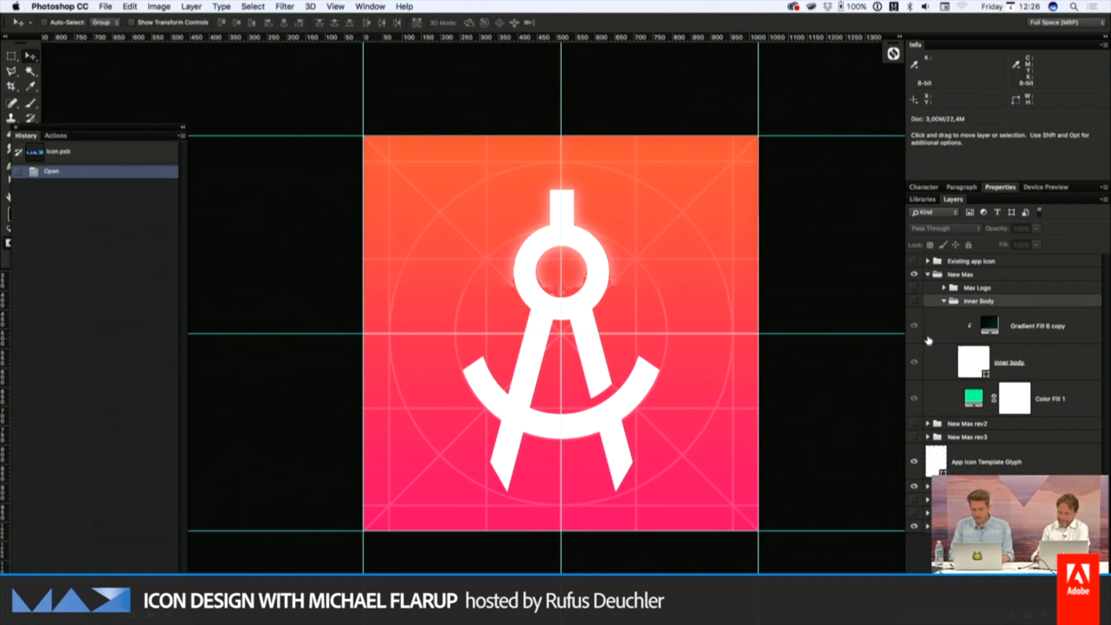
# Show the "Inner Body" and "Max Logo" groups inside "New Max", expand "Max Logo", and hide the guides
pyautogui.click(914, 301)
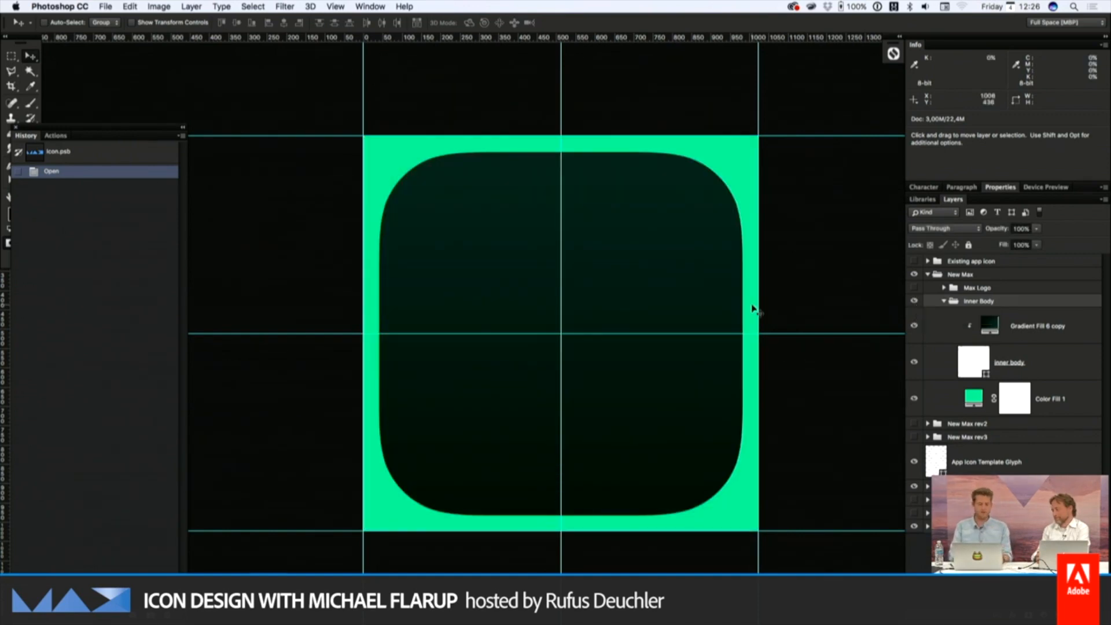
pyautogui.click(1036, 347)
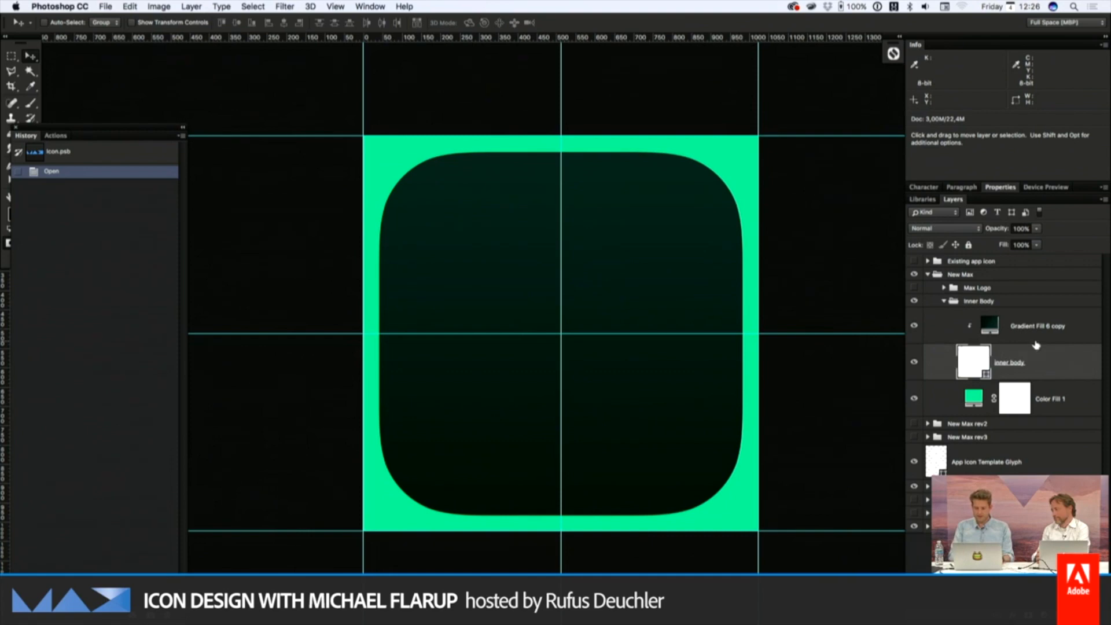
pyautogui.click(944, 289)
pyautogui.click(987, 288)
pyautogui.press('super+Tab')
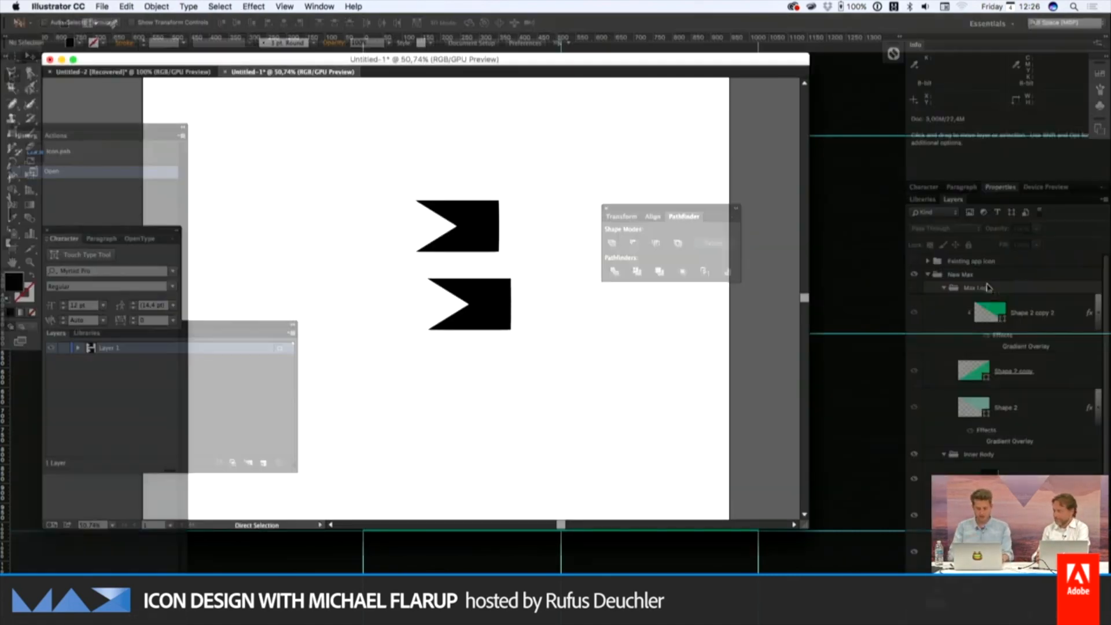
pyautogui.press('super+Tab')
pyautogui.click(914, 288)
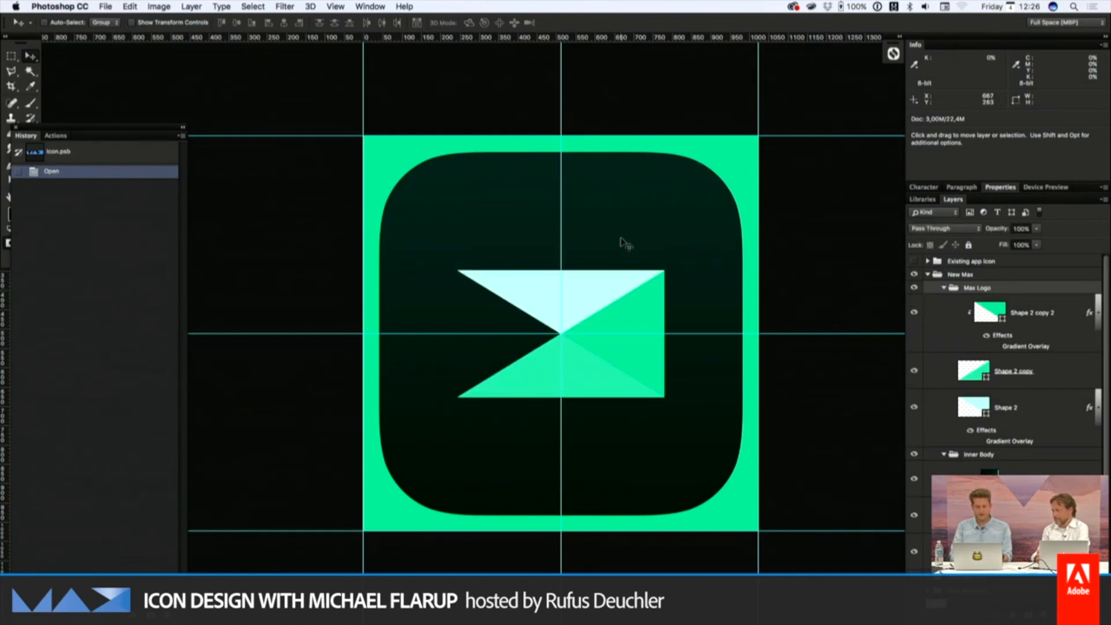
pyautogui.press('super+semicolon')
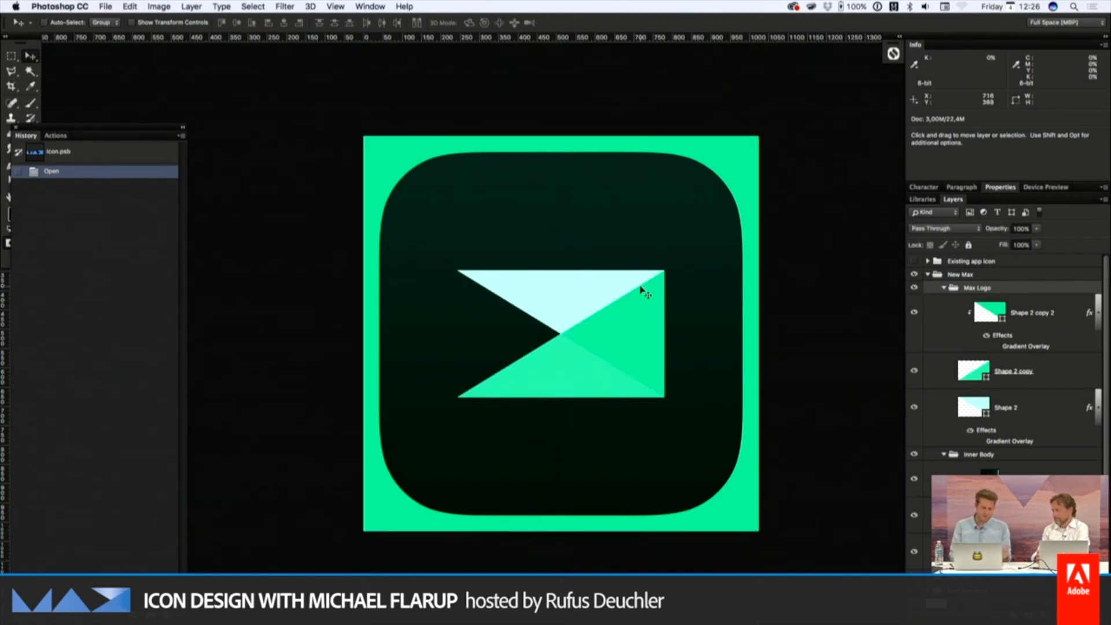
# Save and close the icon smart object to update the template, and bring the home screen preview into view
pyautogui.press('super+s')
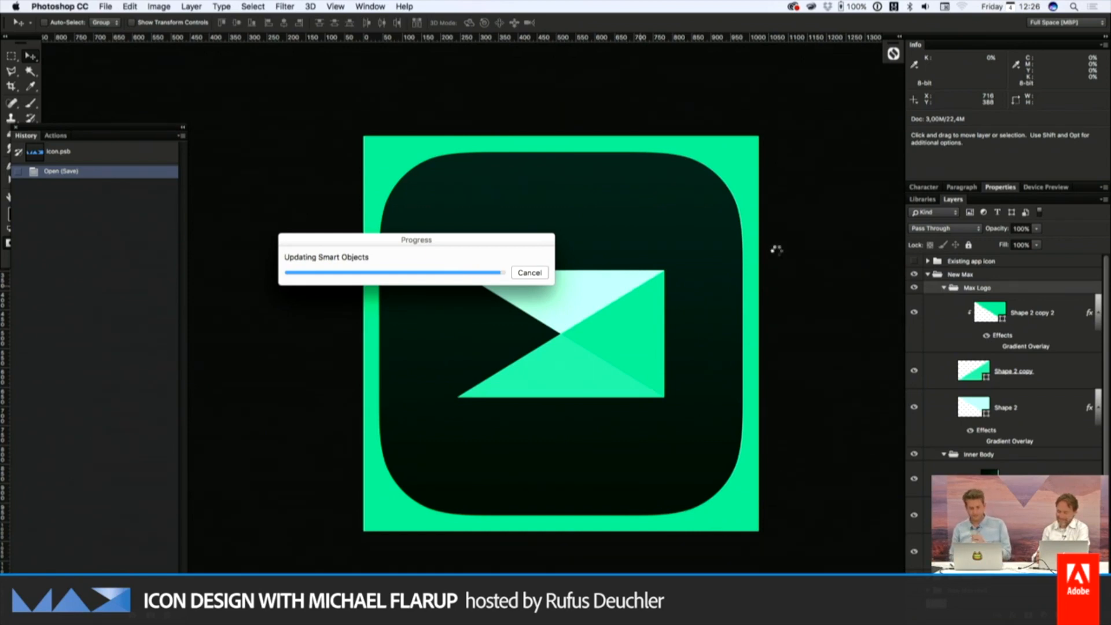
pyautogui.press('super+w')
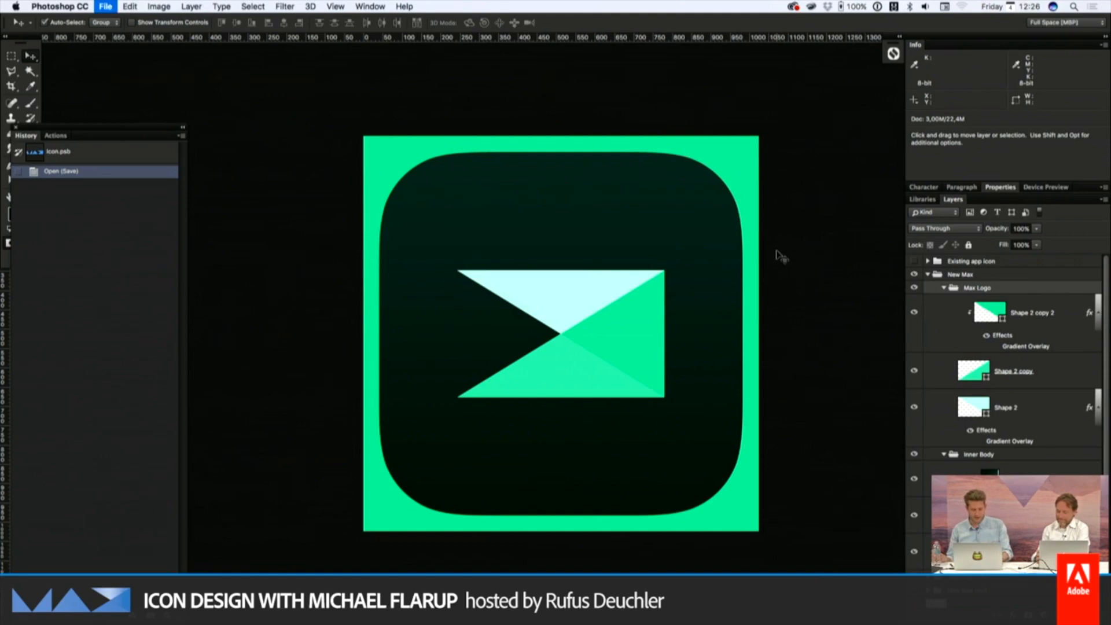
pyautogui.scroll(-5, 602, 367)
pyautogui.hscroll(2, 602, 367)
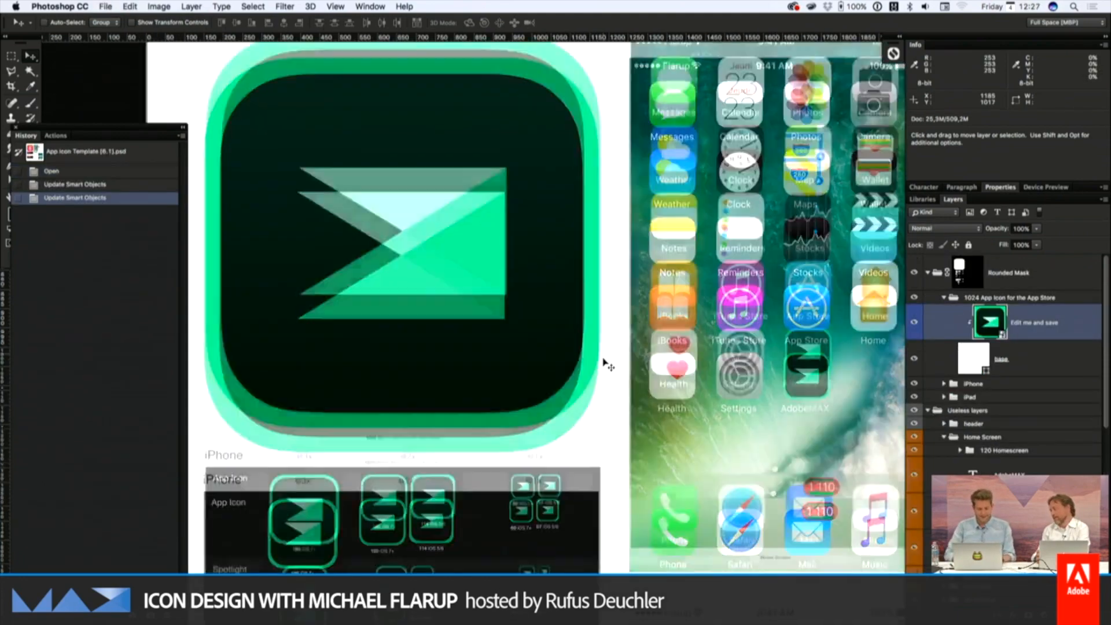
pyautogui.hscroll(3, 604, 363)
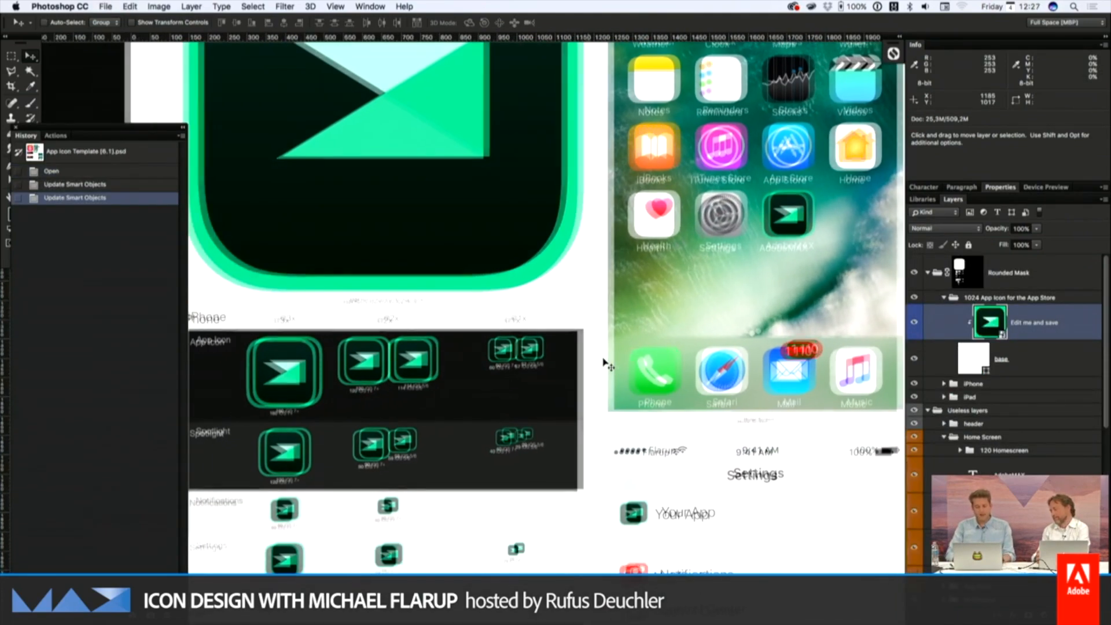
# Compare the two smart object updates in the history and examine the large icon and iPhone size previews
pyautogui.click(108, 187)
pyautogui.click(104, 199)
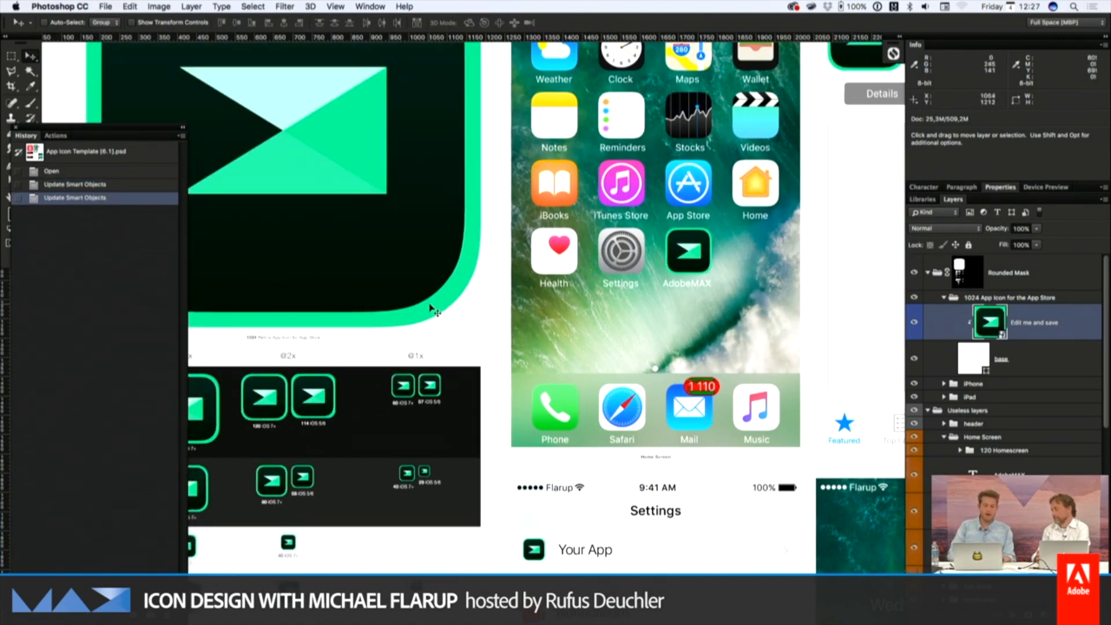
pyautogui.hscroll(-5, 434, 310)
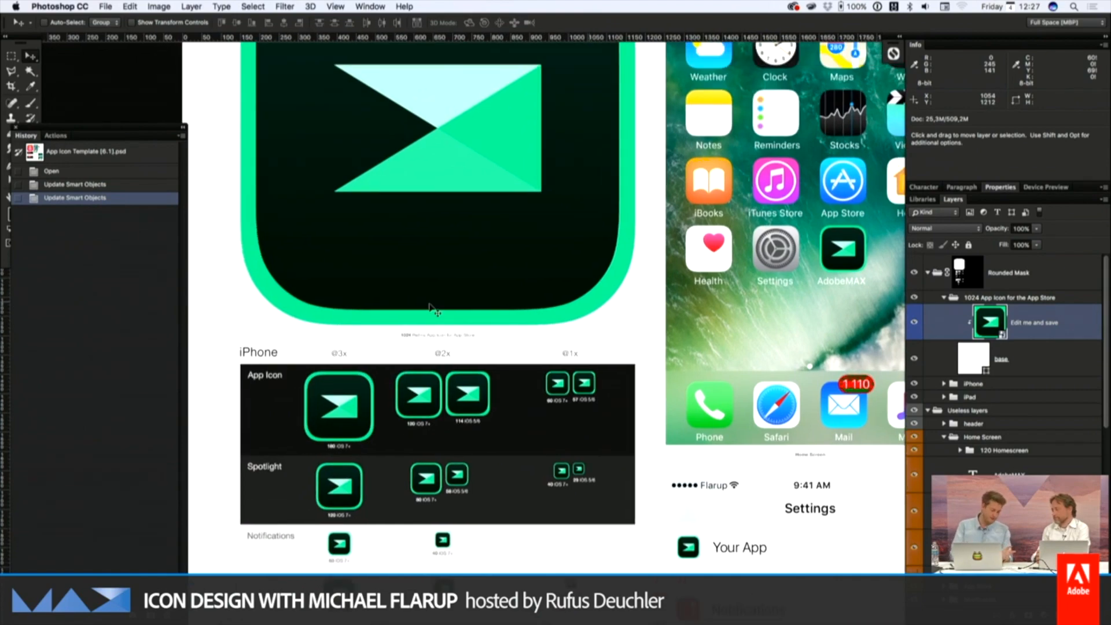
pyautogui.scroll(3, 435, 311)
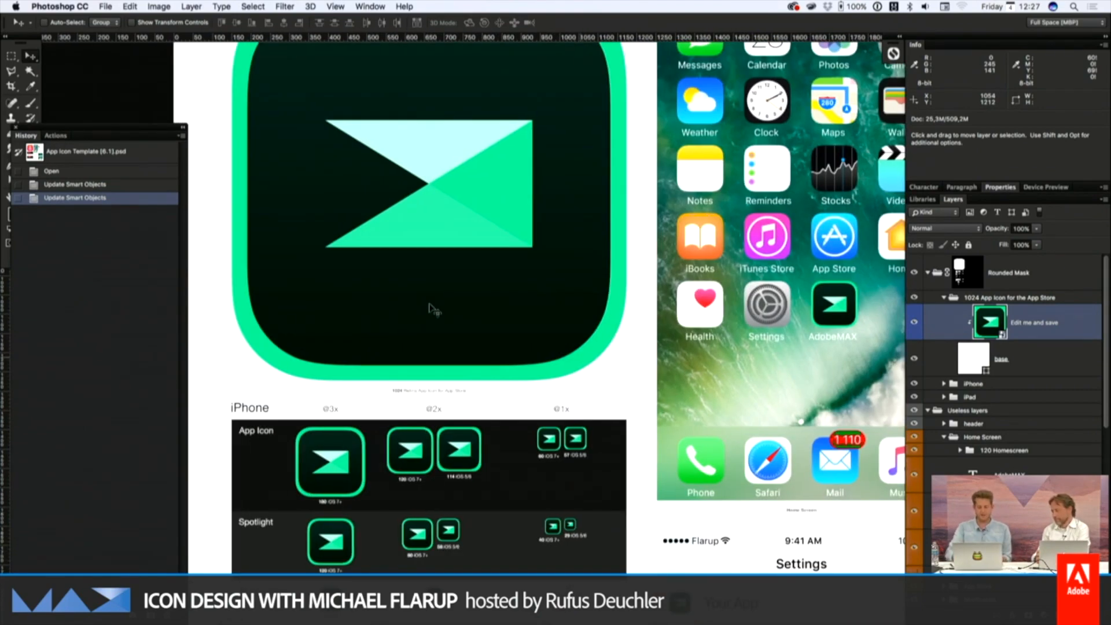
# Reopen the icon smart object, hide "New Max", and show "New Max rev2" with its "Inner Body copy" group
pyautogui.doubleClick(987, 329)
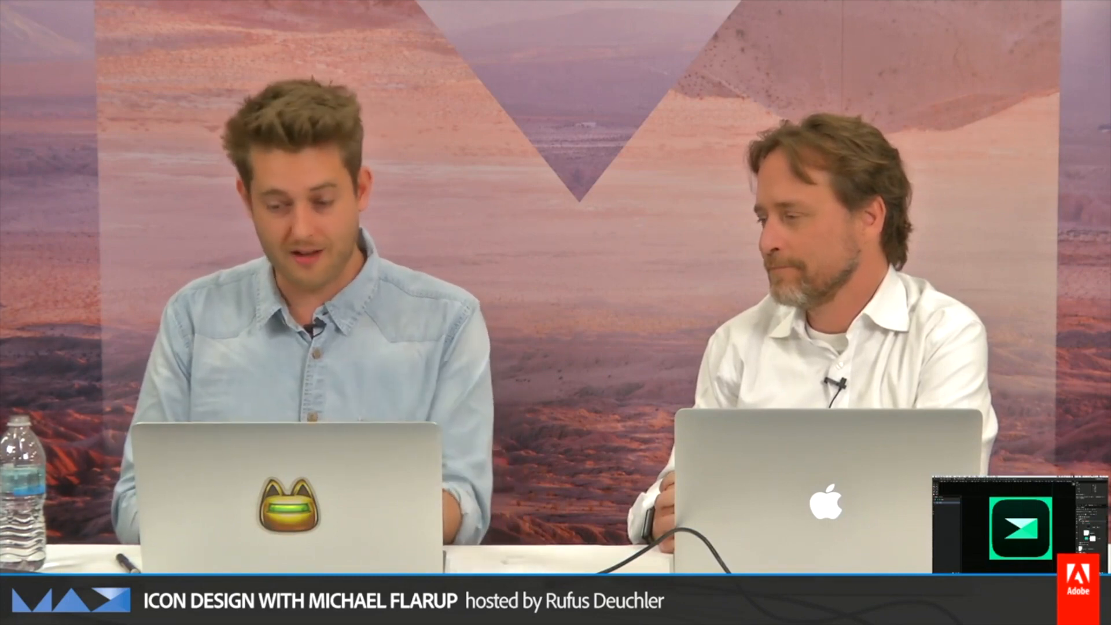
pyautogui.hotkey('ctrl', 'Tab')
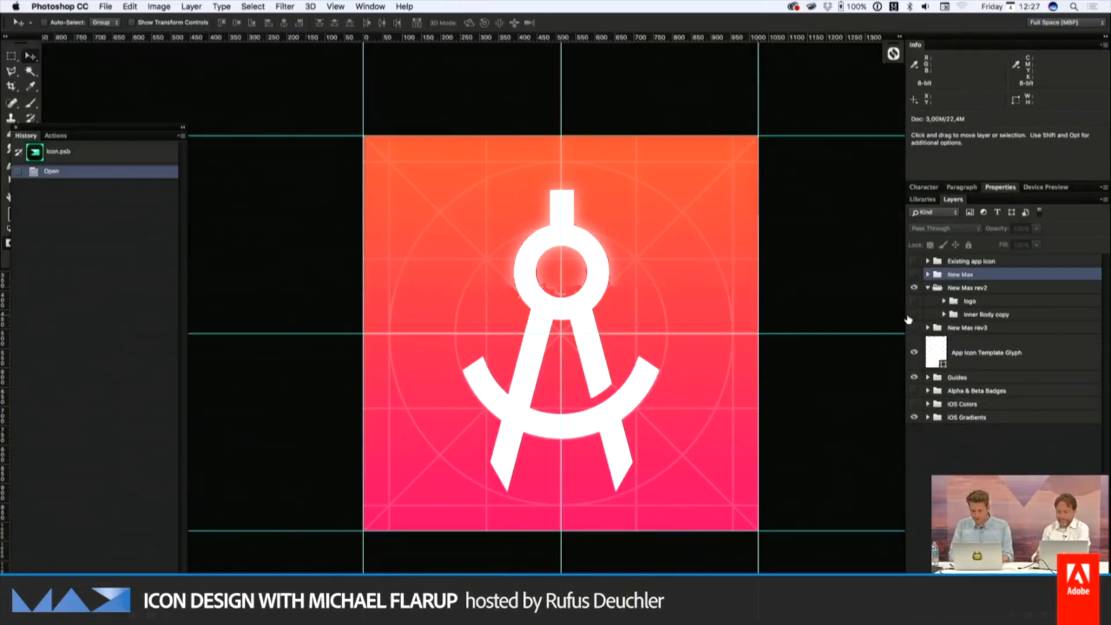
pyautogui.click(915, 315)
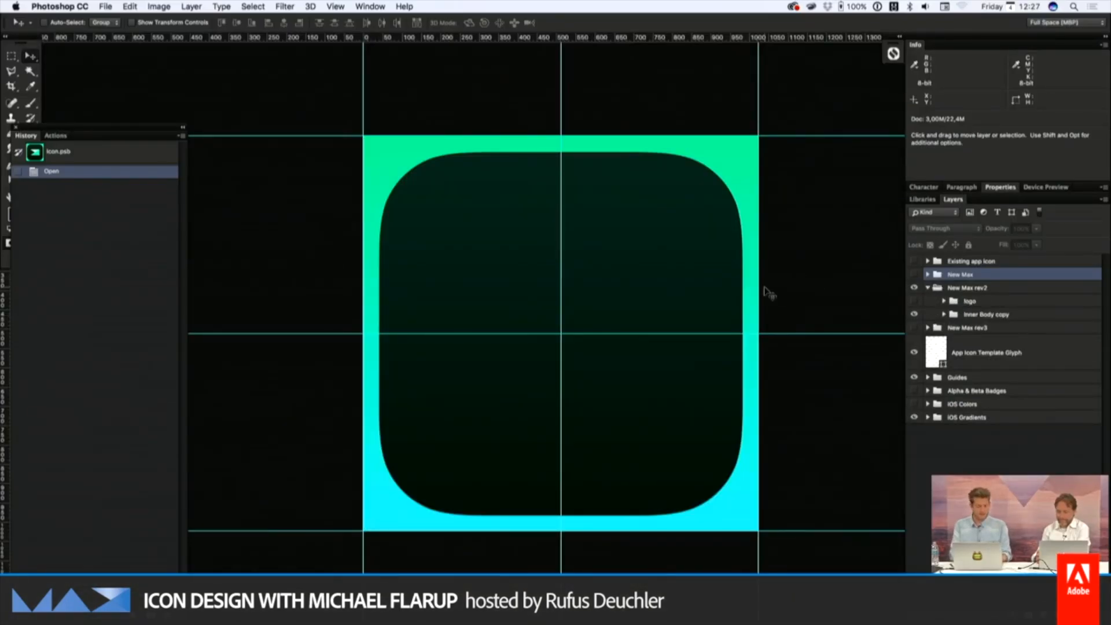
# Switch to Finder, preview 20151005-DSC01667.jpg as the color reference, and return to Photoshop
pyautogui.press('super+Tab')
pyautogui.press('super+Tab')
pyautogui.press('Up')
pyautogui.press('space')
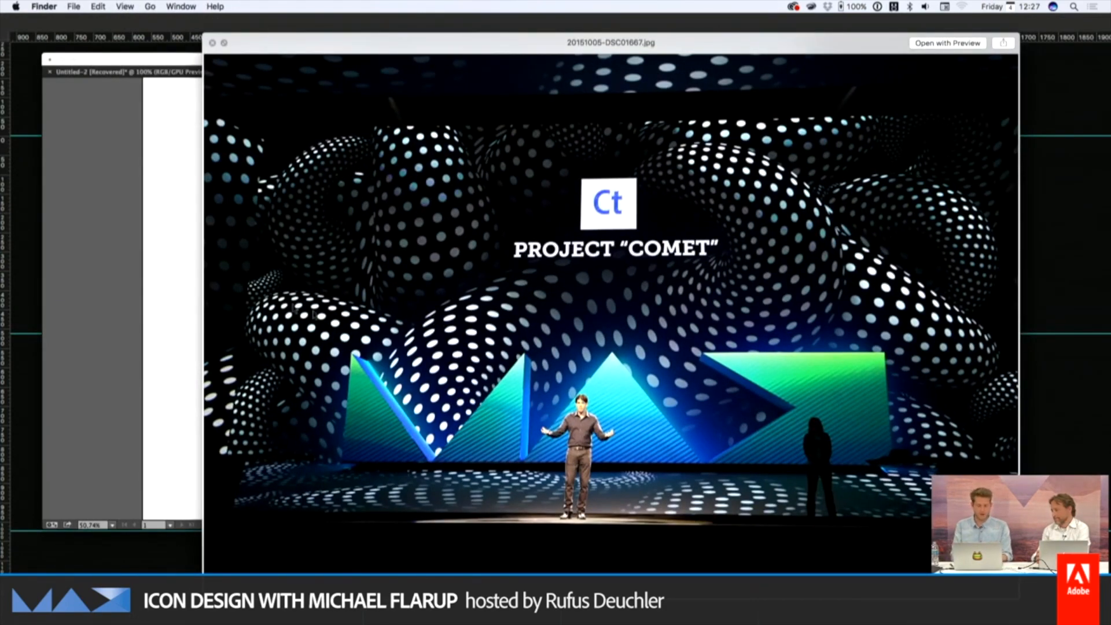
pyautogui.press('space')
pyautogui.press('super+Tab')
pyautogui.press('super+Tab')
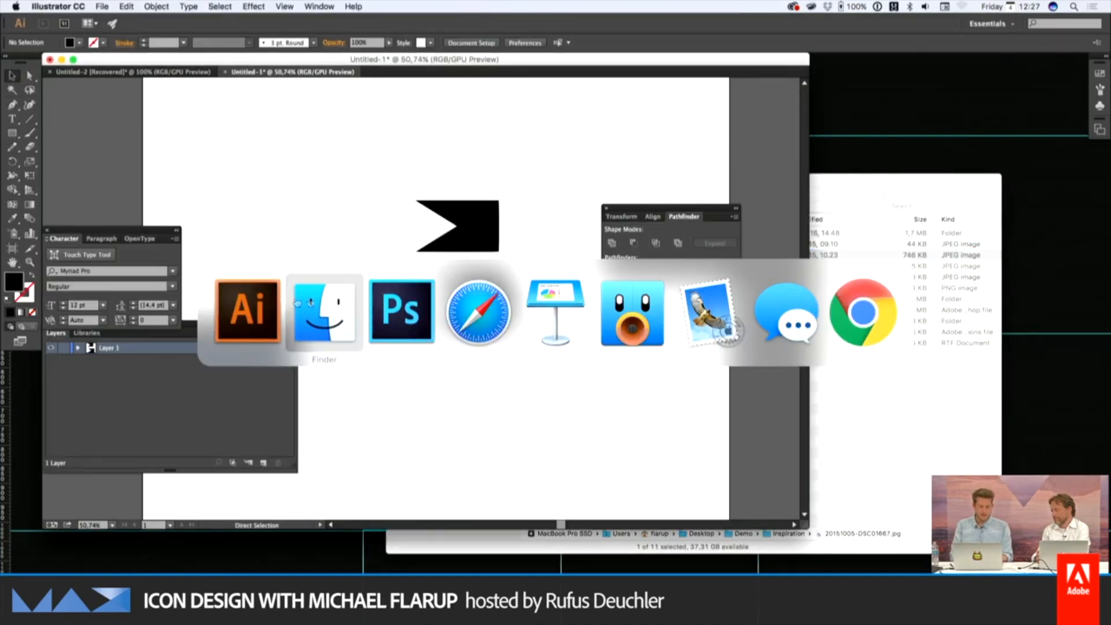
pyautogui.press('super+Tab')
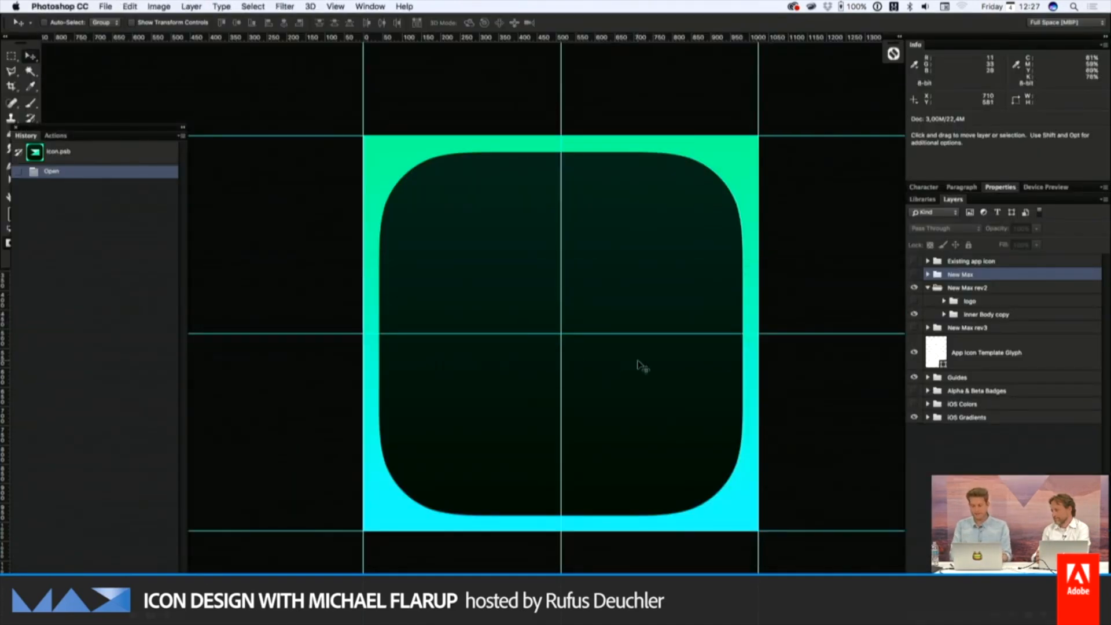
# Expand and show the "logo" group in "New Max rev2", and hide the guides
pyautogui.click(971, 305)
pyautogui.click(944, 301)
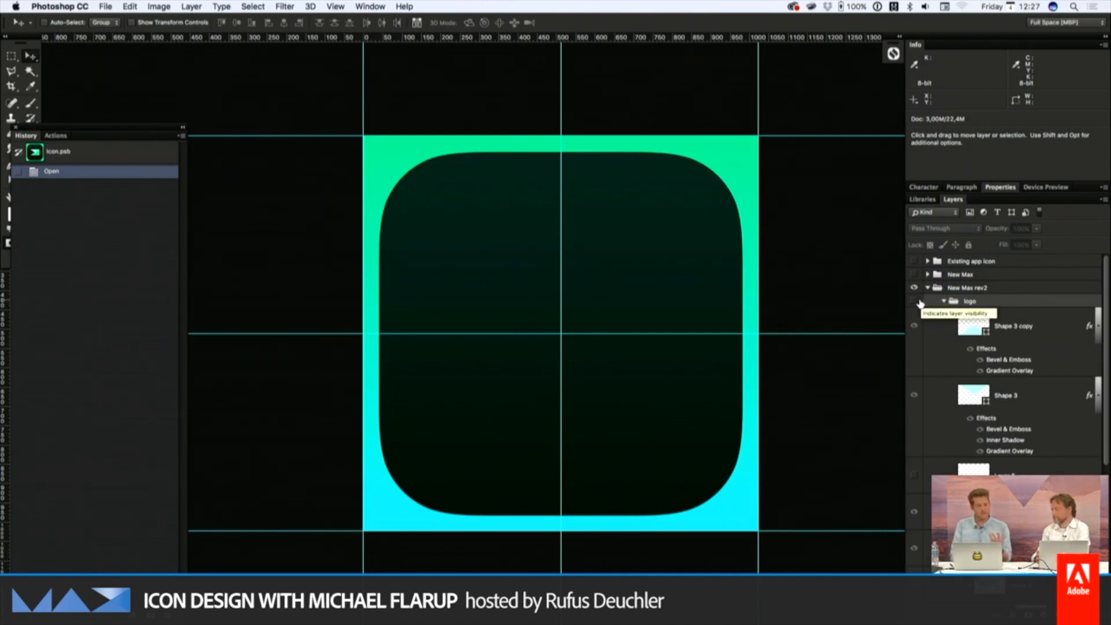
pyautogui.click(915, 301)
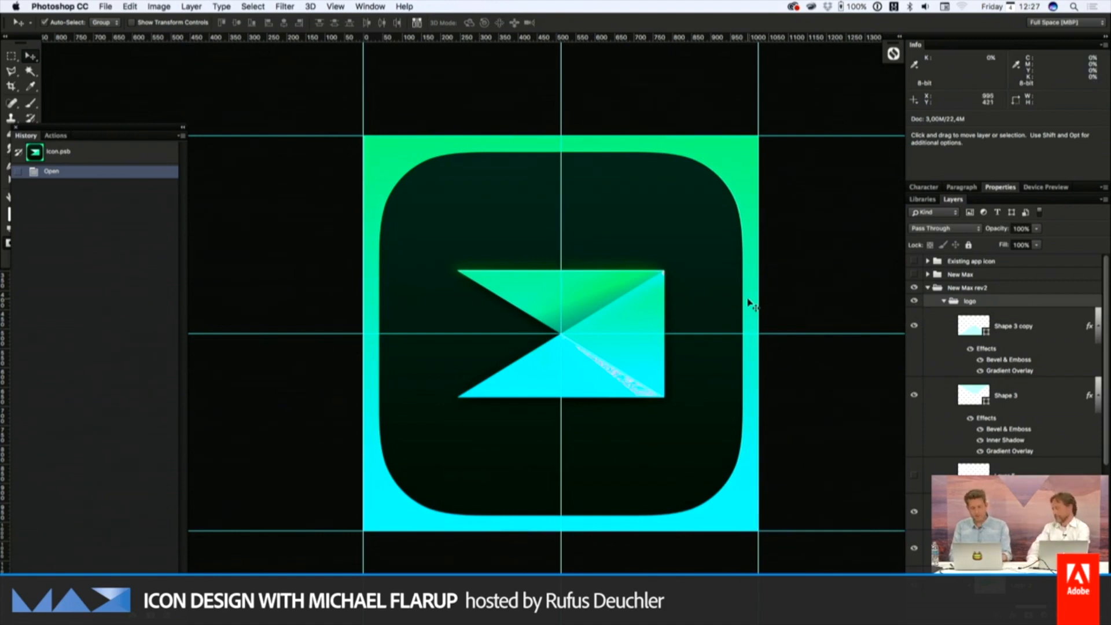
pyautogui.press('super+semicolon')
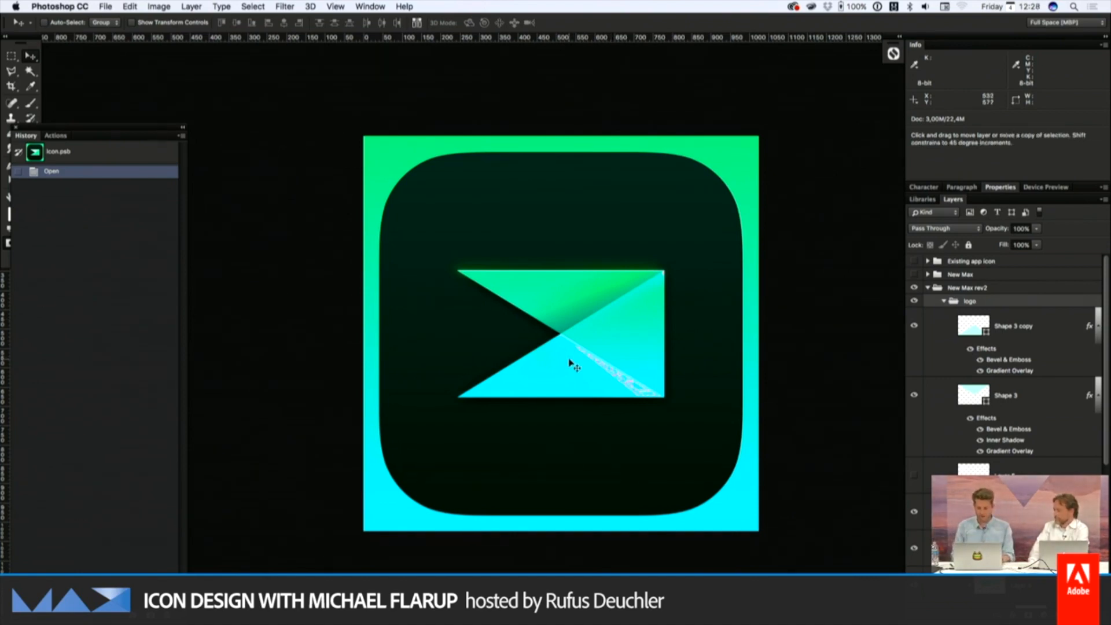
# Compare the logo with and without the "Shape 3" layer at close range
pyautogui.click(1029, 395)
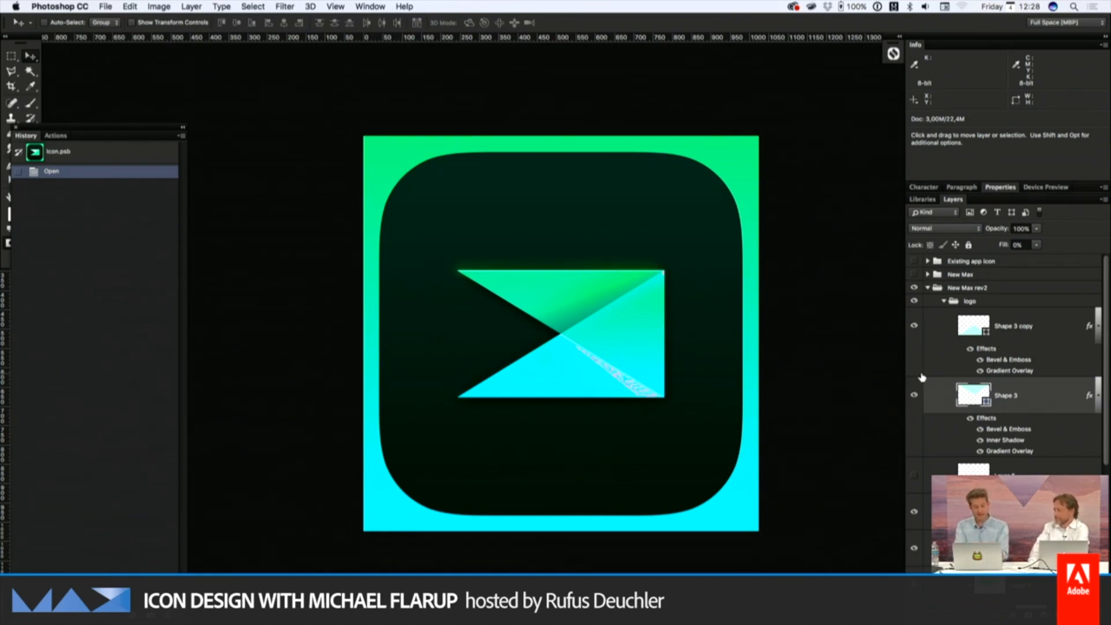
pyautogui.press('super+equal')
pyautogui.press('super+equal')
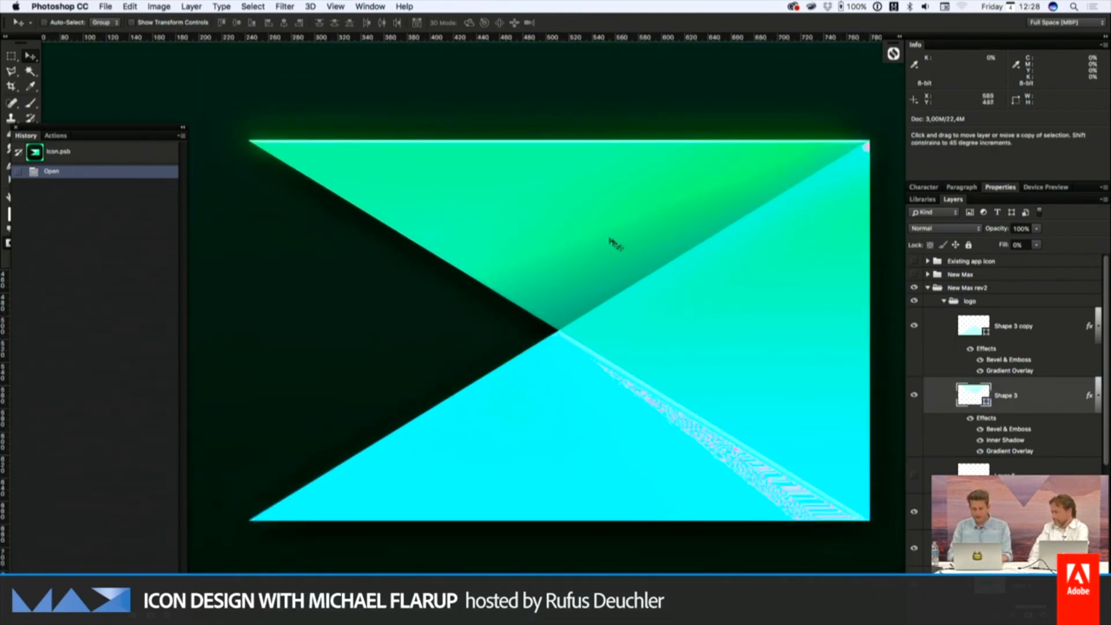
pyautogui.click(914, 395)
pyautogui.click(914, 395)
# Inspect the Gradient Overlay settings of "Shape 3" and its first gradient stop's color, accepting the dialogs without edits
pyautogui.doubleClick(1017, 451)
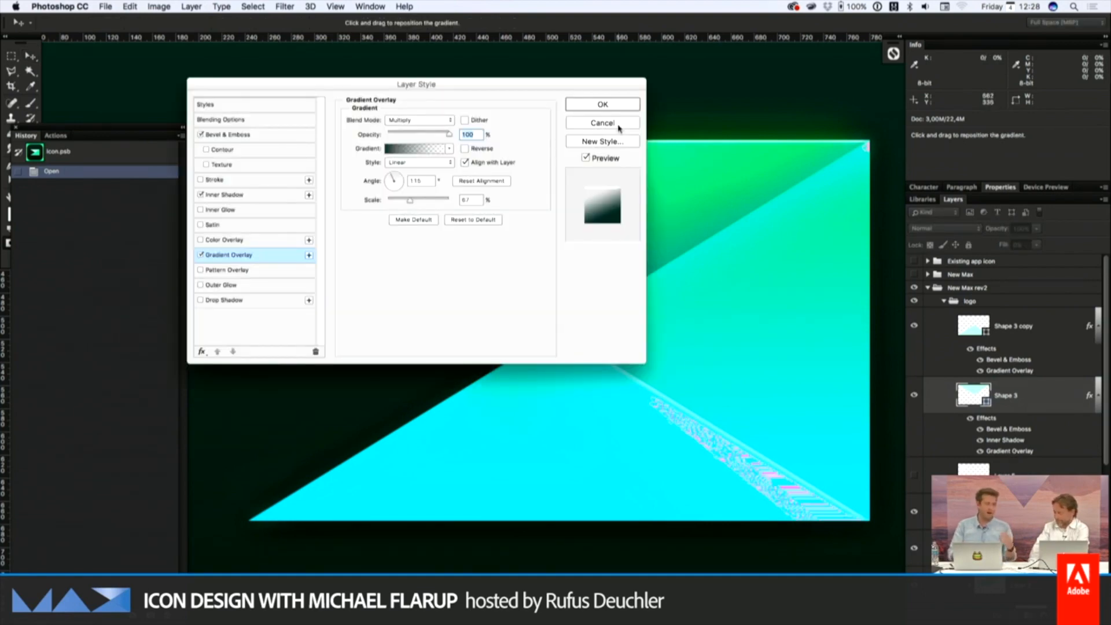
pyautogui.moveTo(519, 81); pyautogui.dragTo(373, 55)
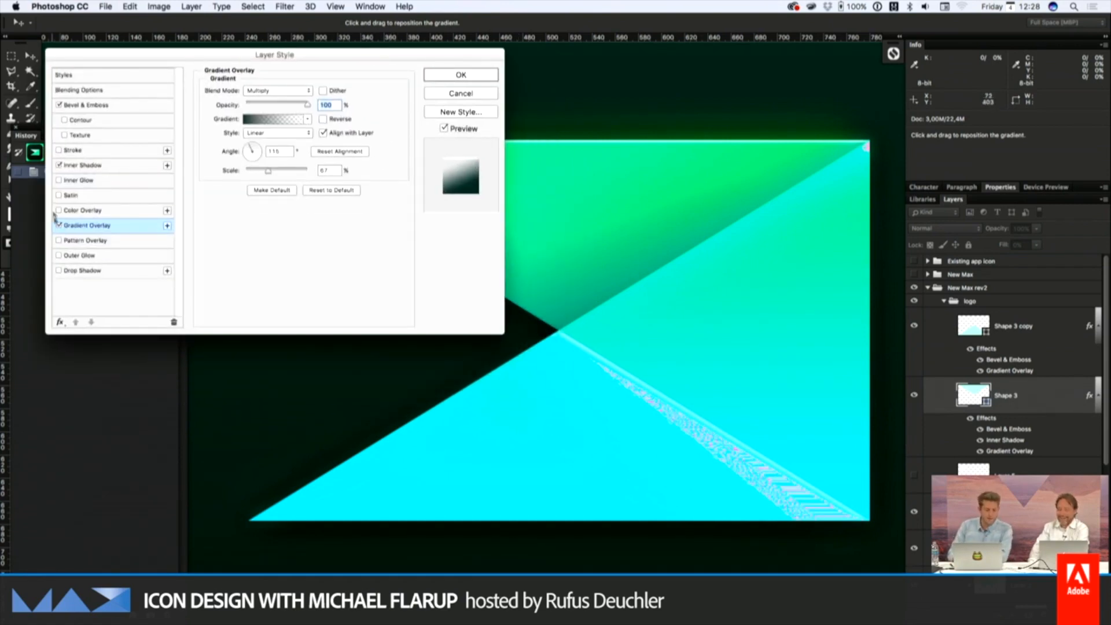
pyautogui.click(277, 118)
pyautogui.click(440, 318)
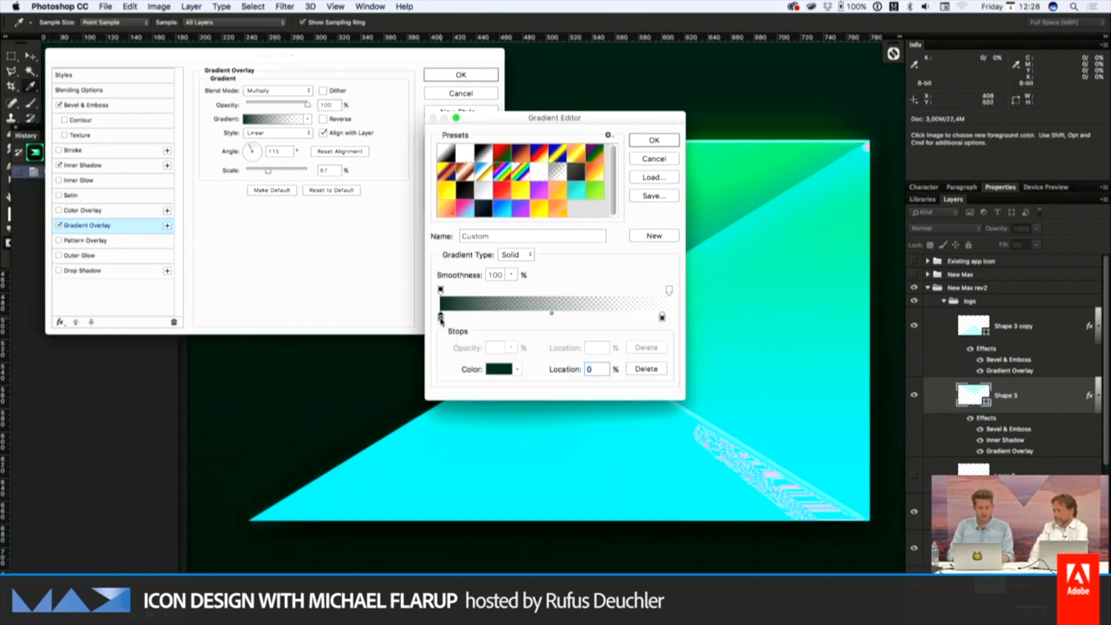
pyautogui.doubleClick(441, 318)
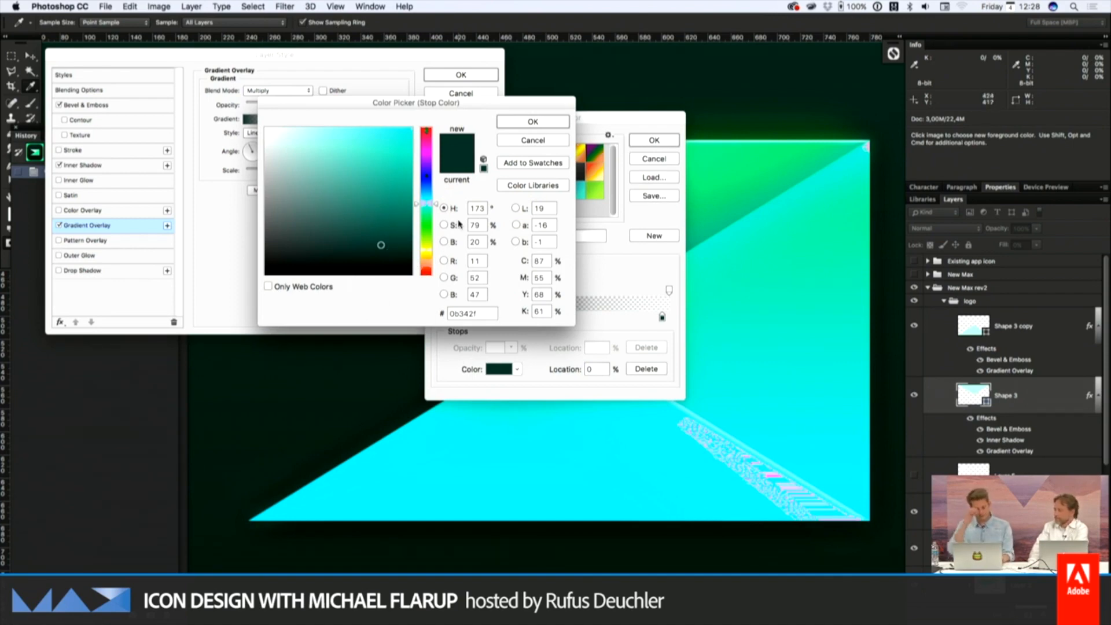
pyautogui.click(524, 121)
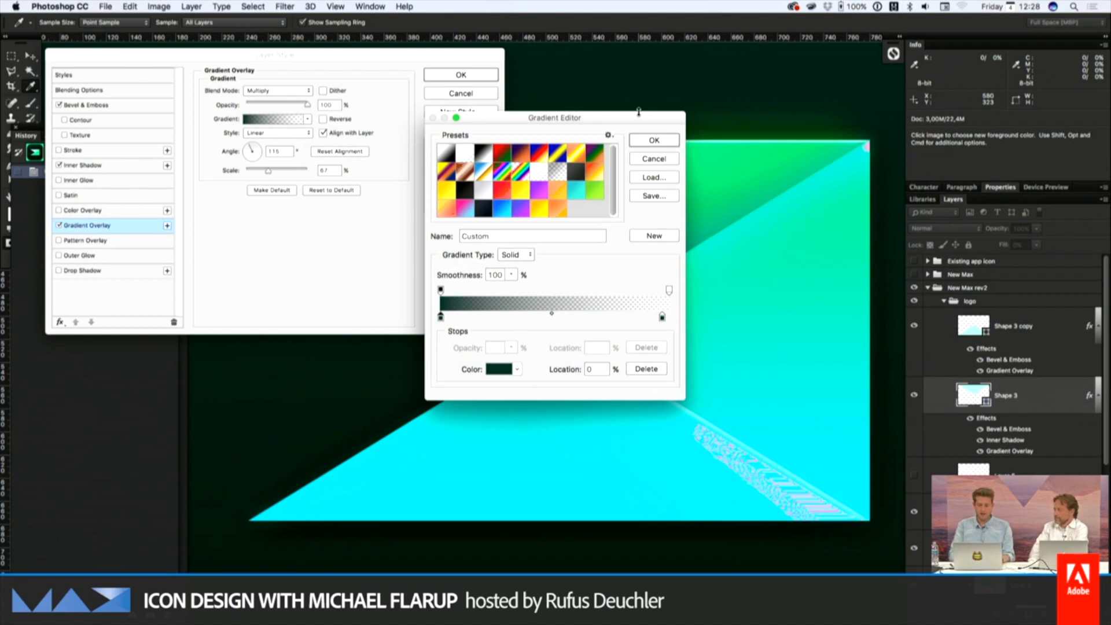
pyautogui.click(653, 140)
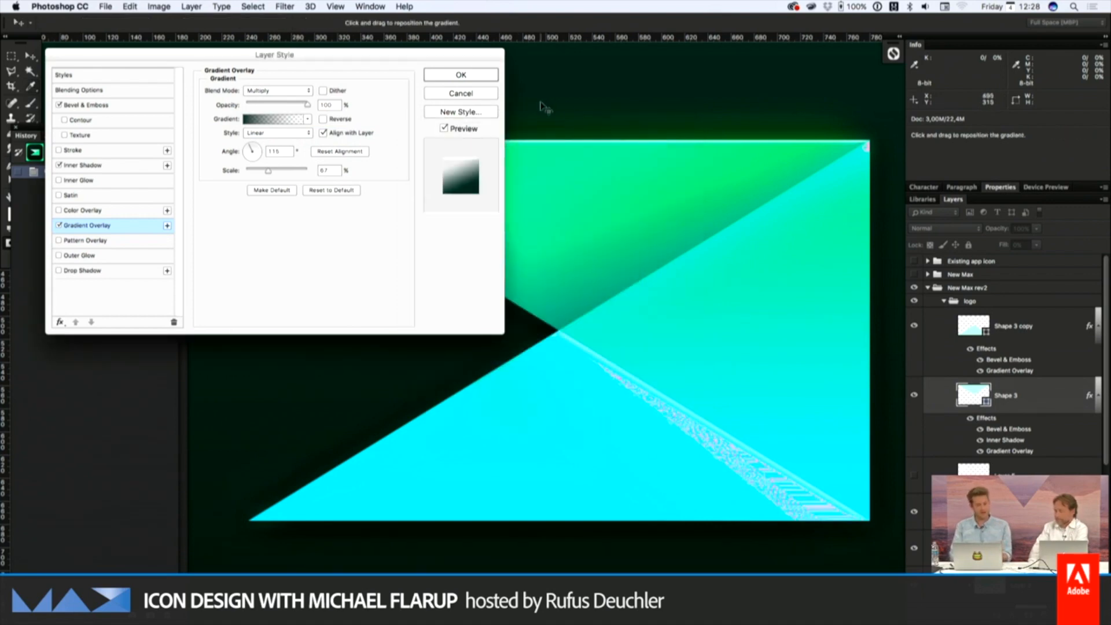
pyautogui.click(478, 77)
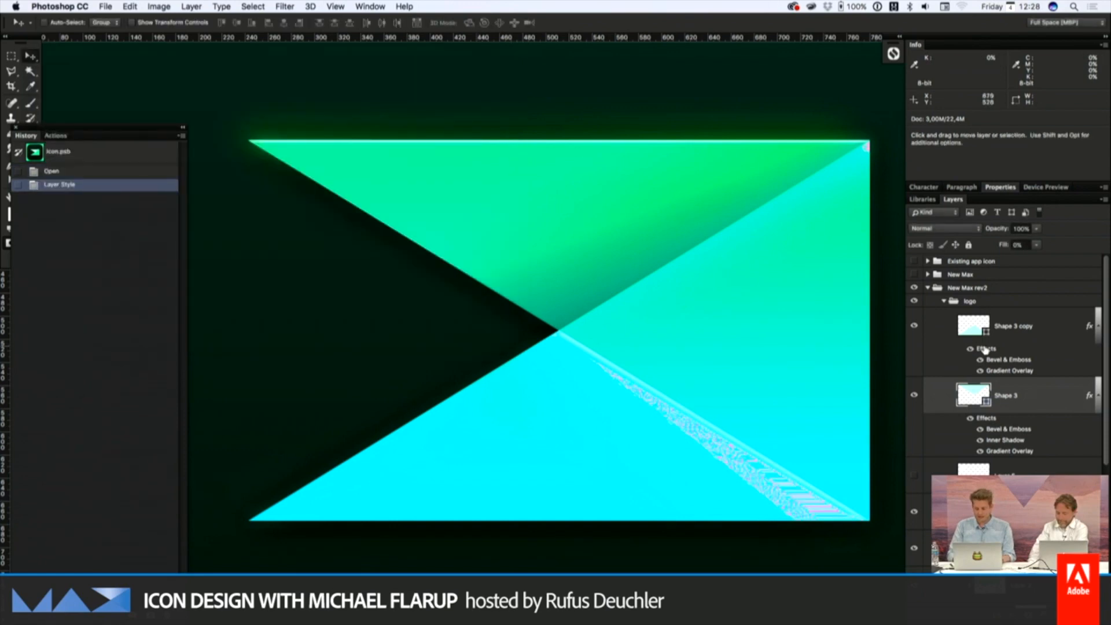
# Turn the Gradient Overlay of "Shape 3" off and on again to compare its shading, and accept the layer style
pyautogui.doubleClick(1007, 454)
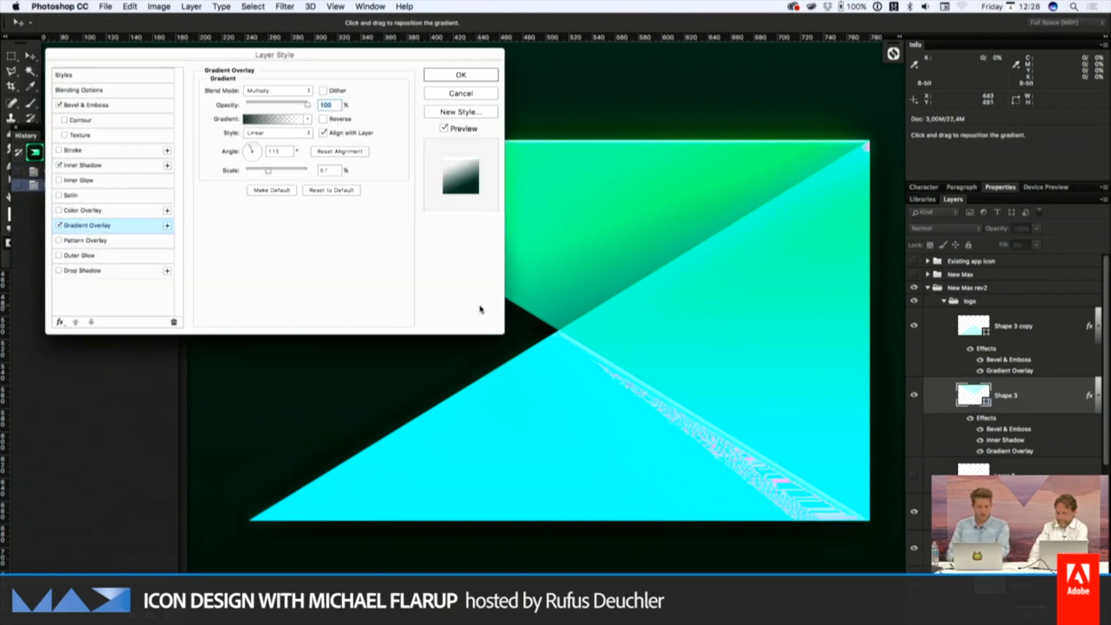
pyautogui.click(59, 226)
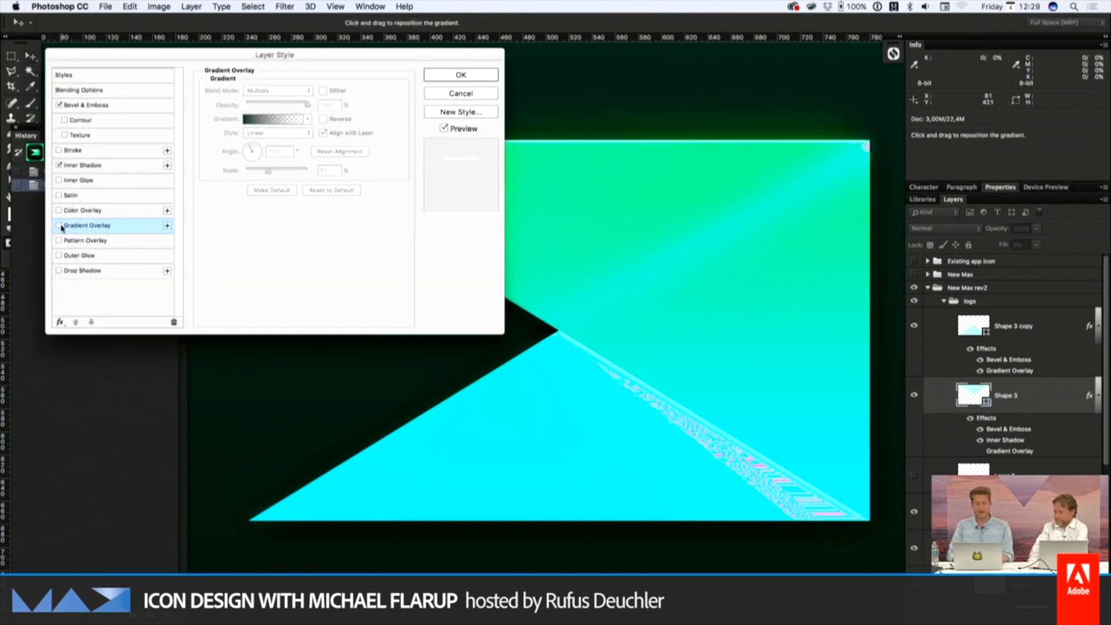
pyautogui.click(60, 227)
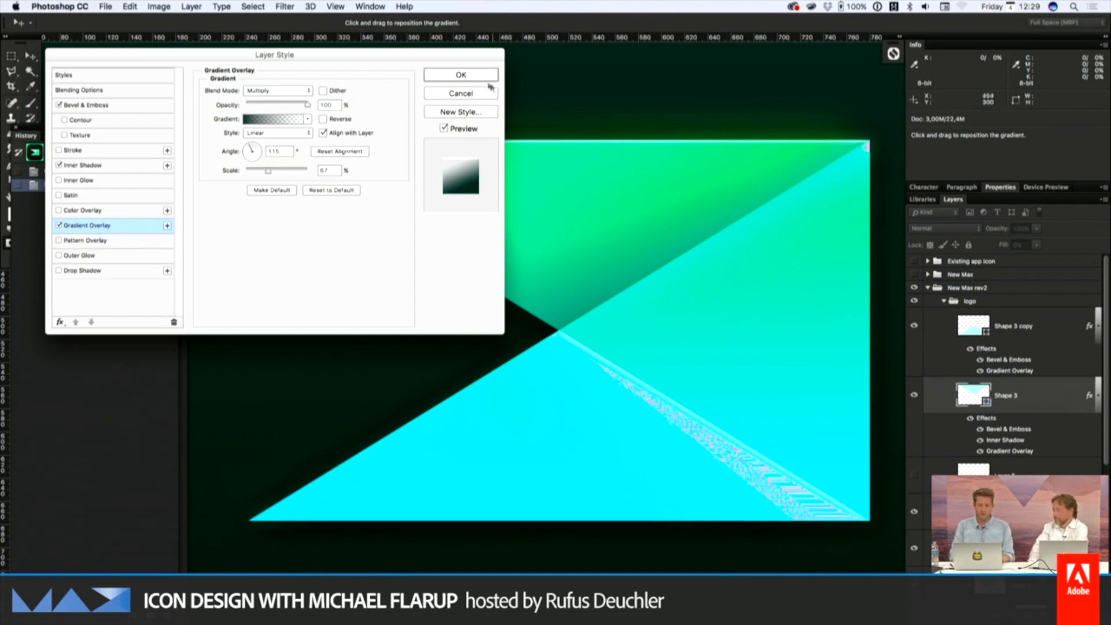
pyautogui.click(460, 75)
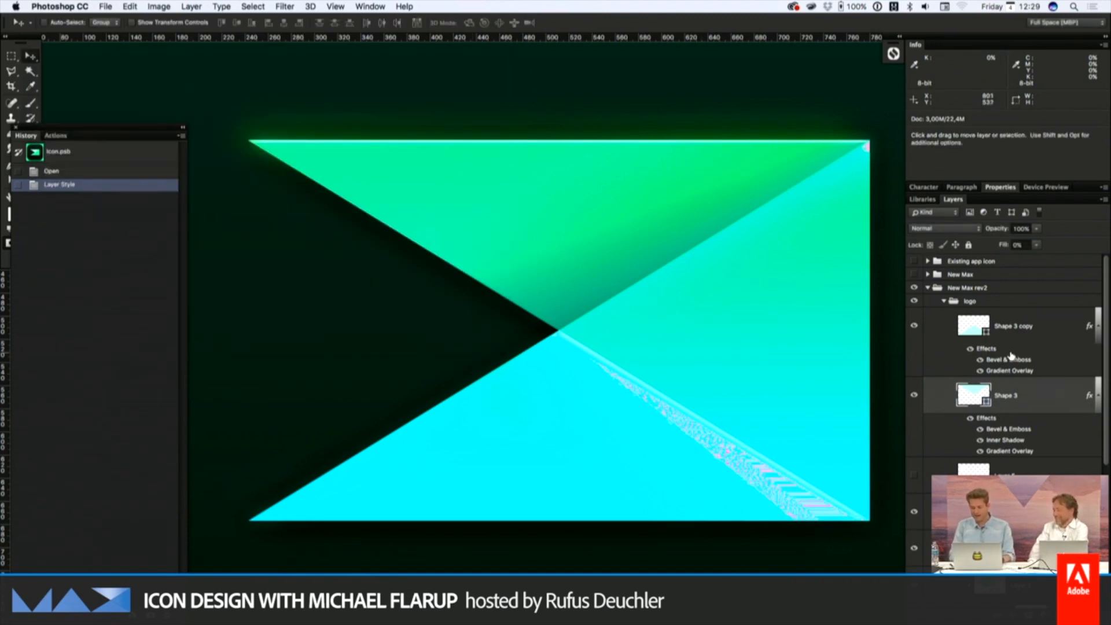
pyautogui.click(942, 350)
pyautogui.click(949, 389)
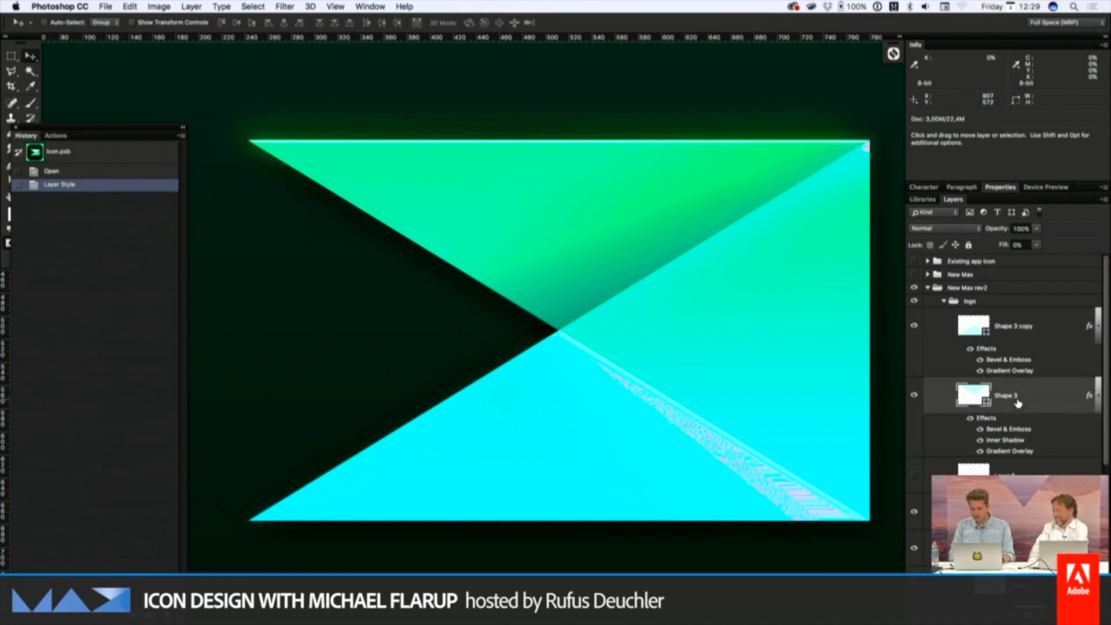
# Compare the logo with and without the Bevel & Emboss effect of "Shape 3" at close range
pyautogui.click(980, 430)
pyautogui.click(980, 431)
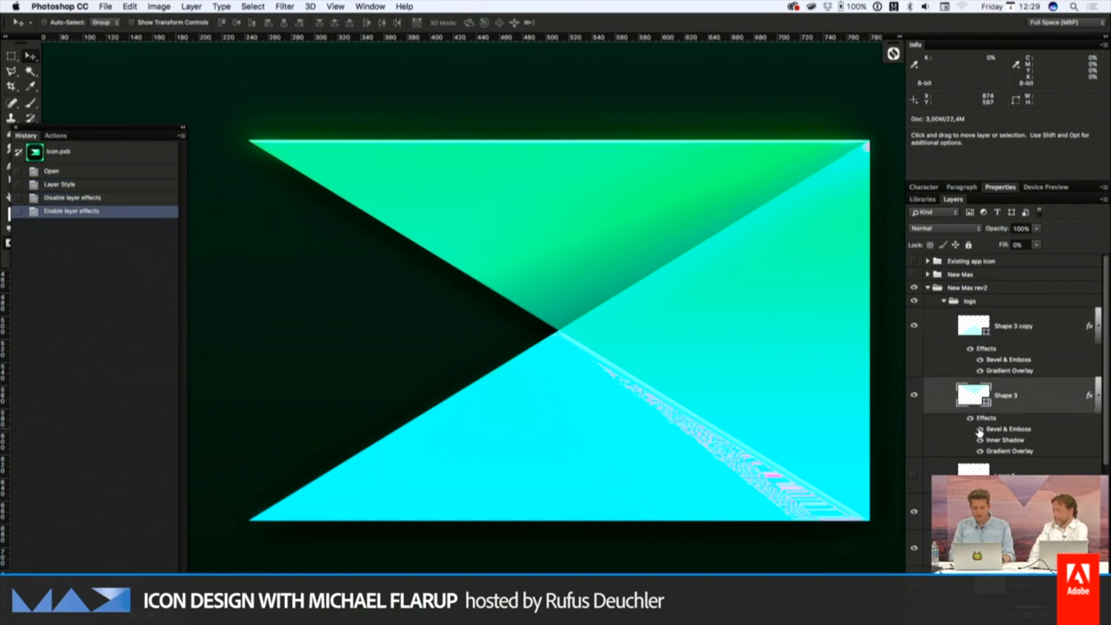
pyautogui.press('super+plus')
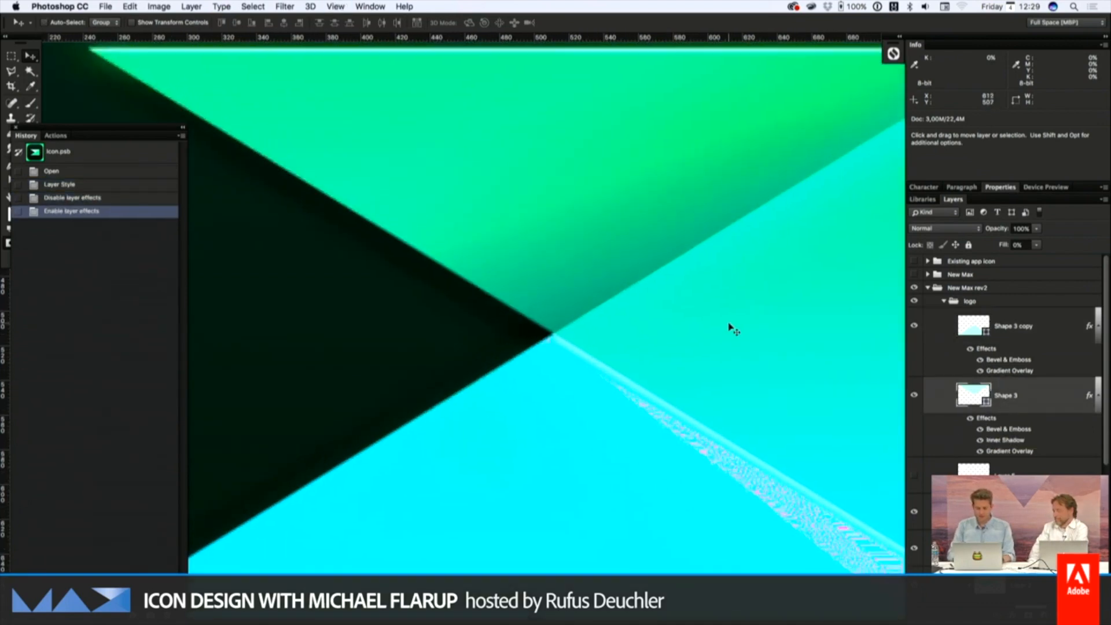
pyautogui.scroll(3, 732, 328)
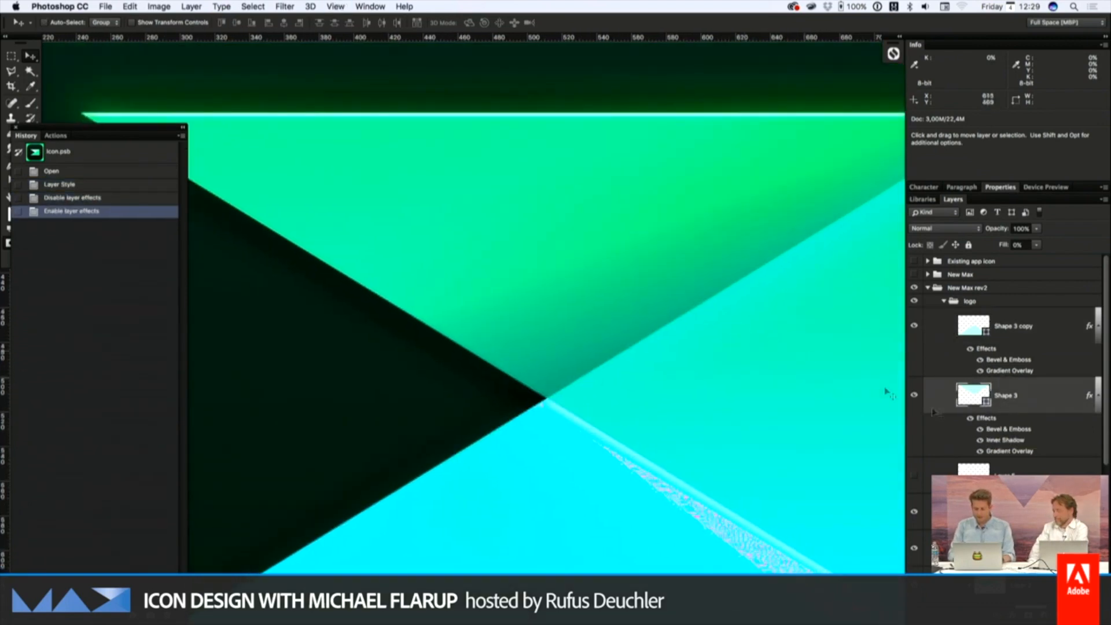
pyautogui.click(980, 430)
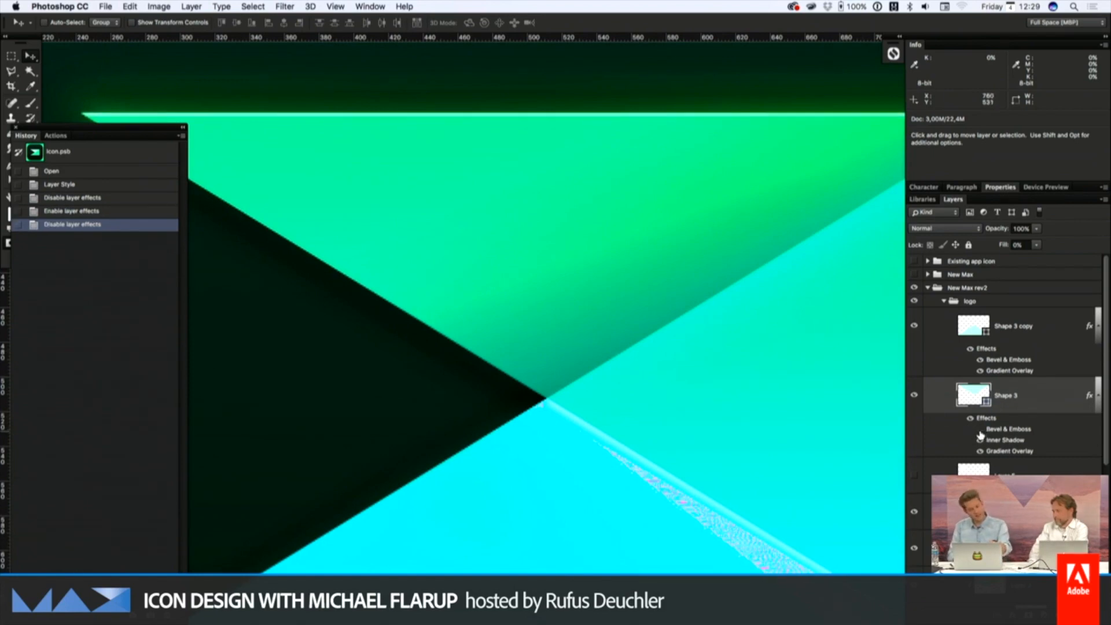
pyautogui.click(979, 430)
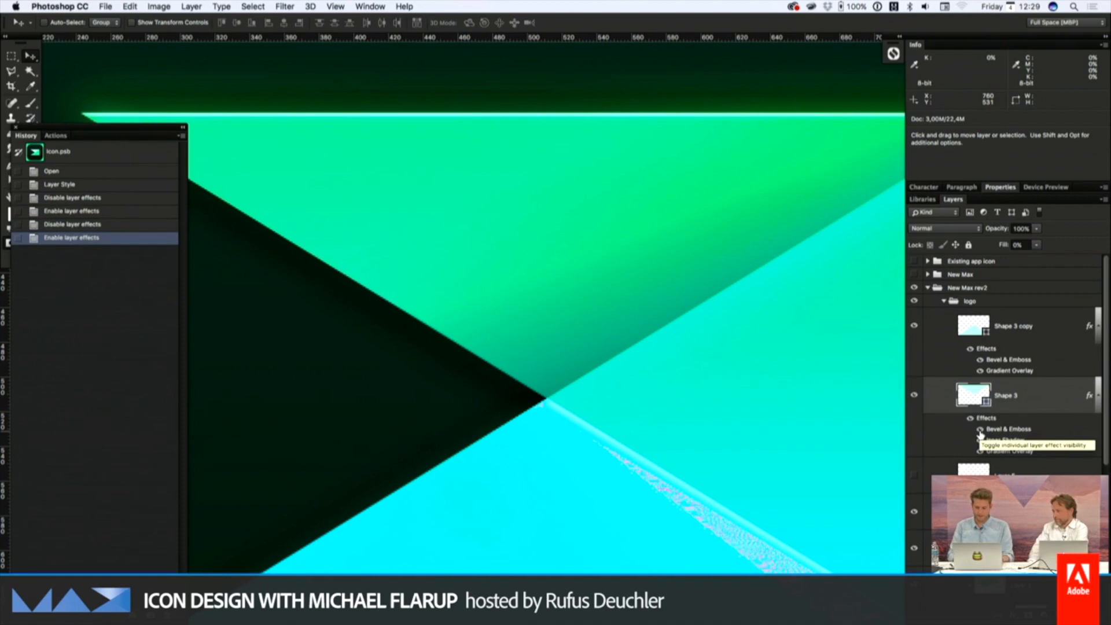
pyautogui.click(980, 430)
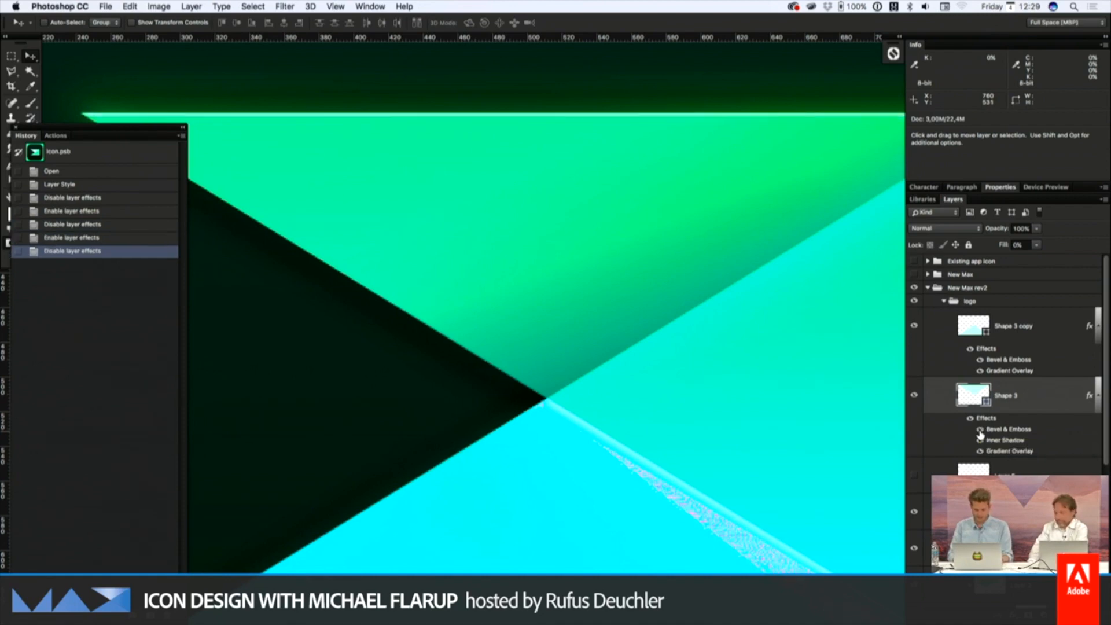
pyautogui.click(979, 430)
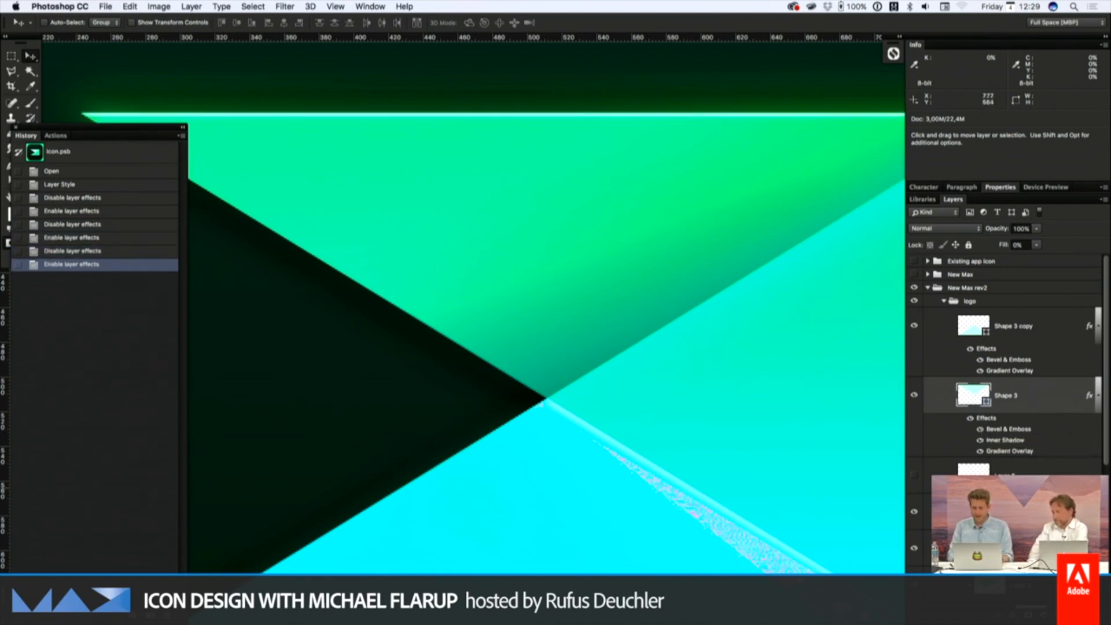
# Select the "Vibrance 1" adjustment layer and then "Layer 4", and view the logo within the whole icon
pyautogui.click(978, 512)
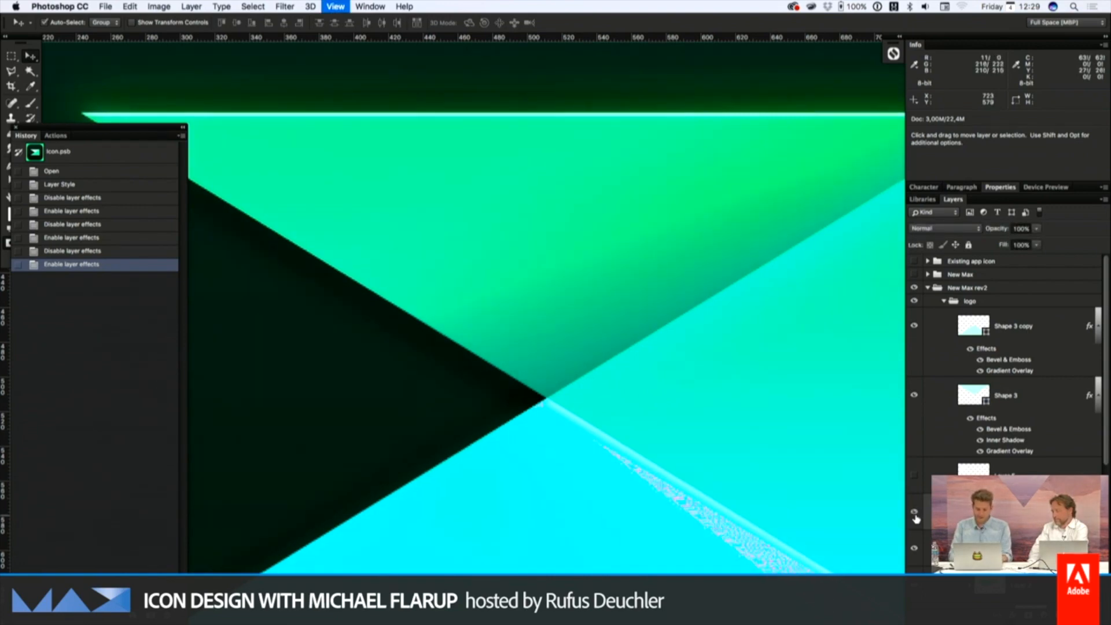
pyautogui.press('super+minus')
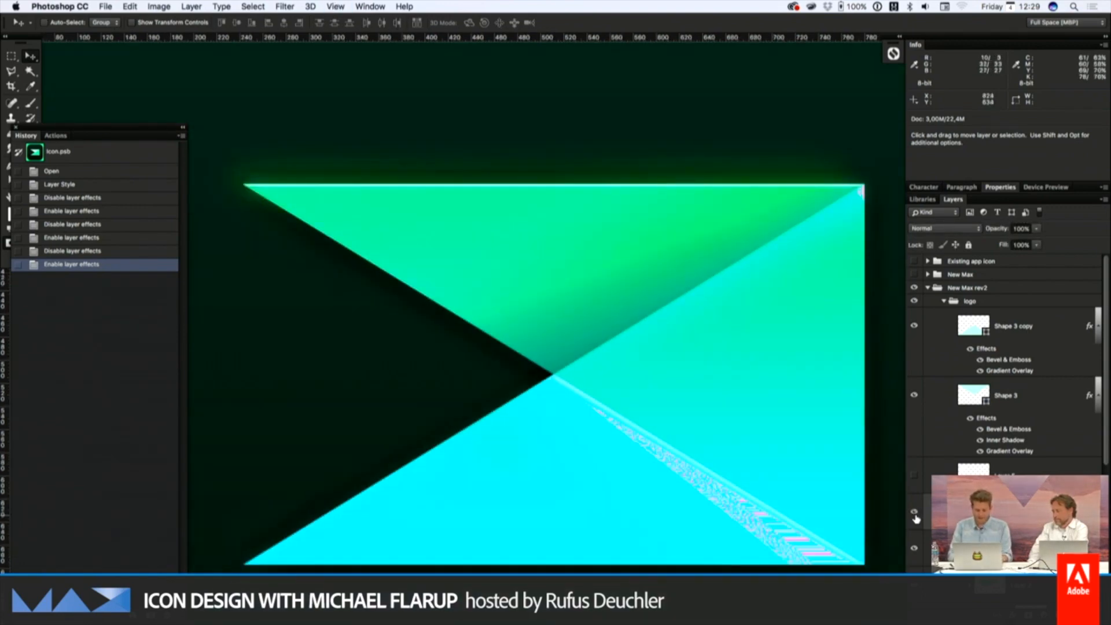
pyautogui.scroll(-3, 925, 497)
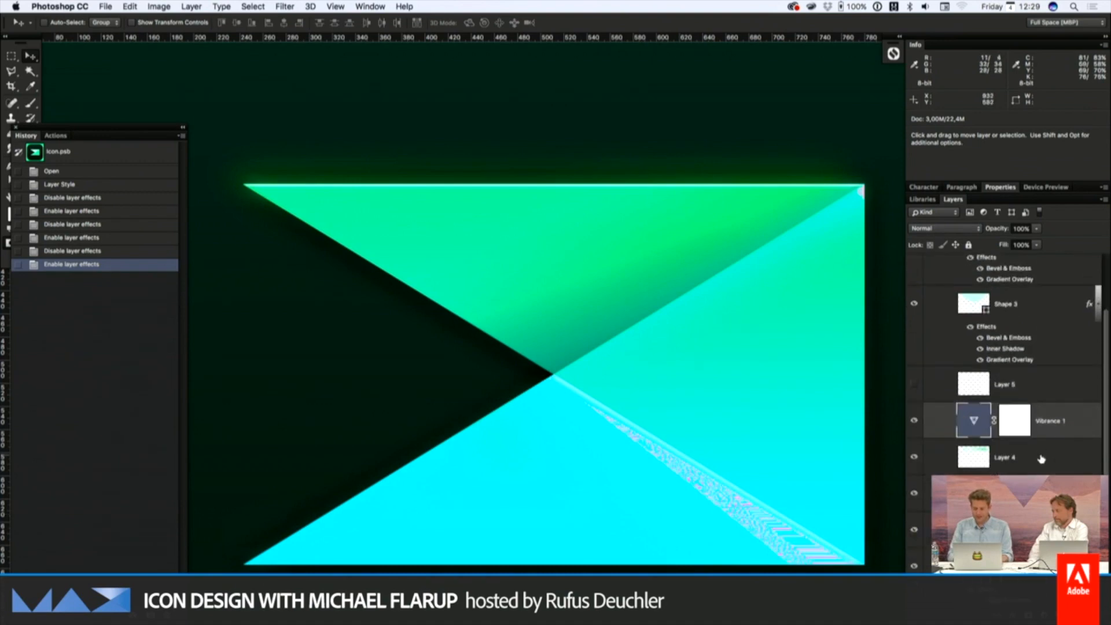
pyautogui.click(968, 457)
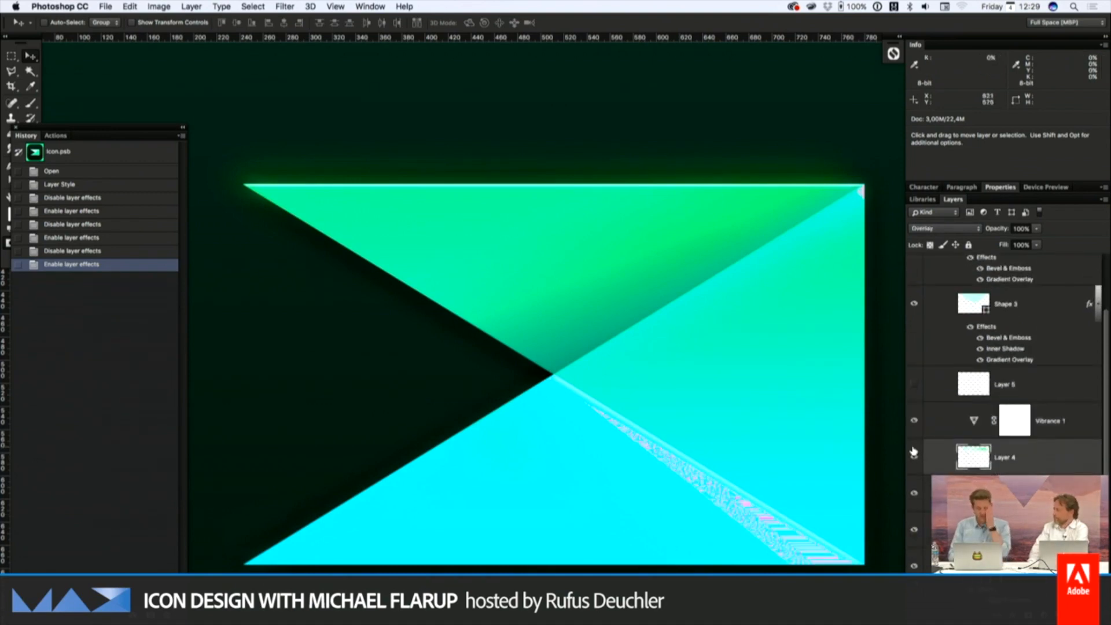
pyautogui.press('super+minus')
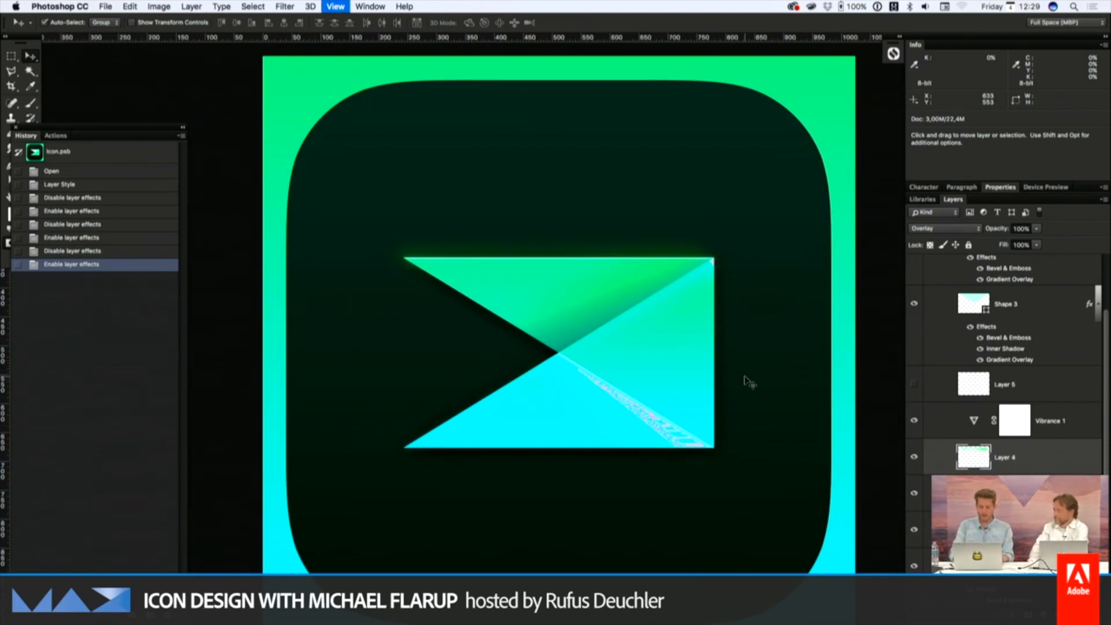
pyautogui.press('super+plus')
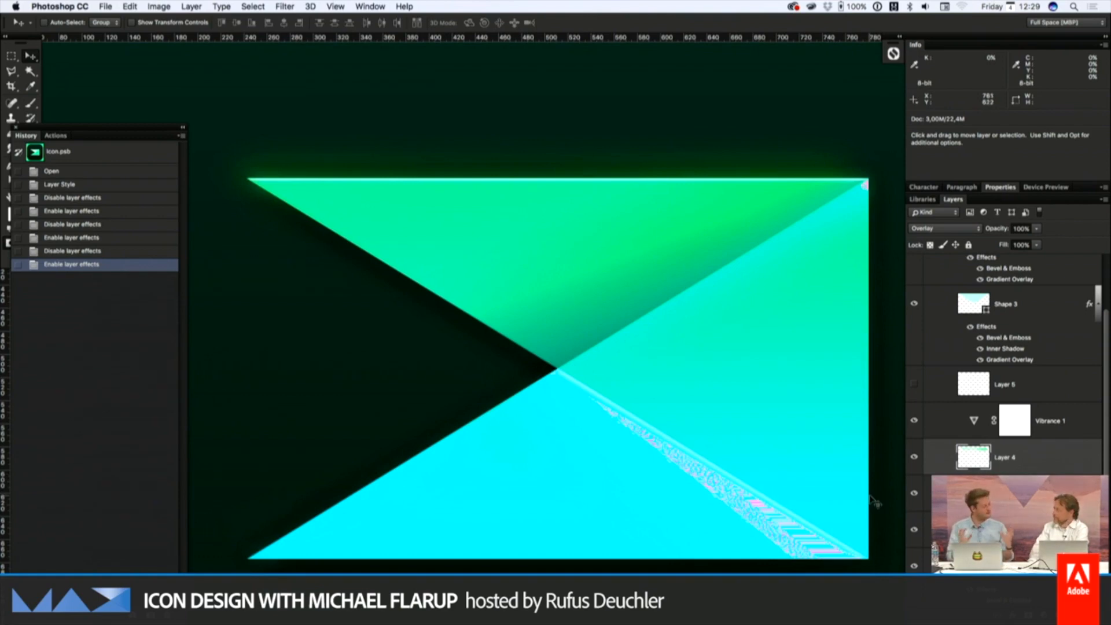
# Select "Shape 2 copy 3" and compare the logo's edges with its Outer Glow effect off and on
pyautogui.scroll(-3, 1007, 406)
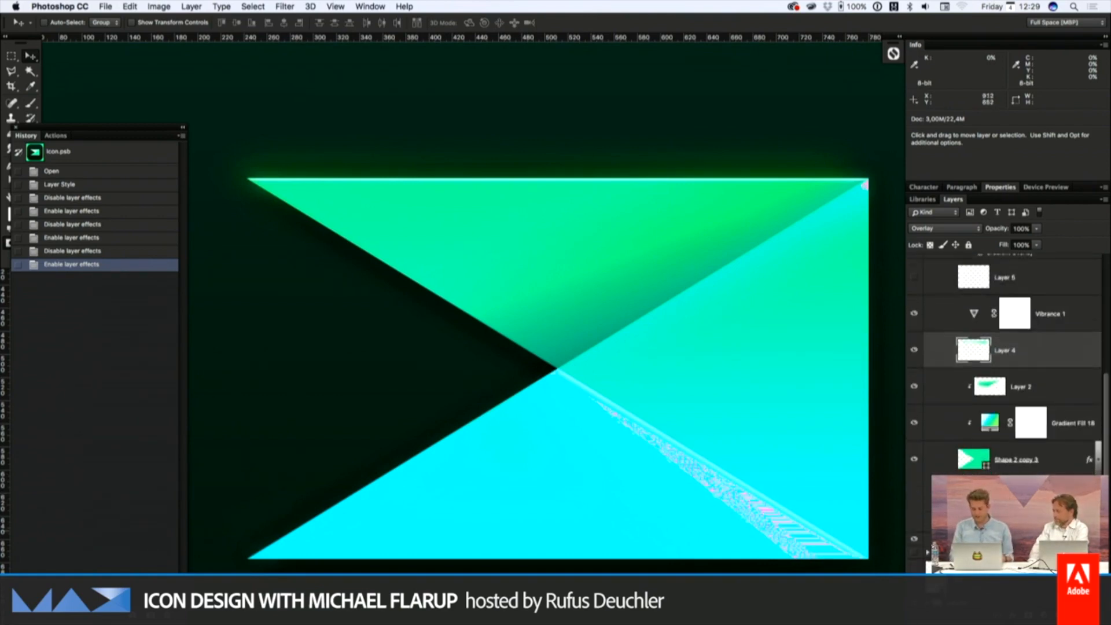
pyautogui.click(1017, 460)
pyautogui.click(977, 515)
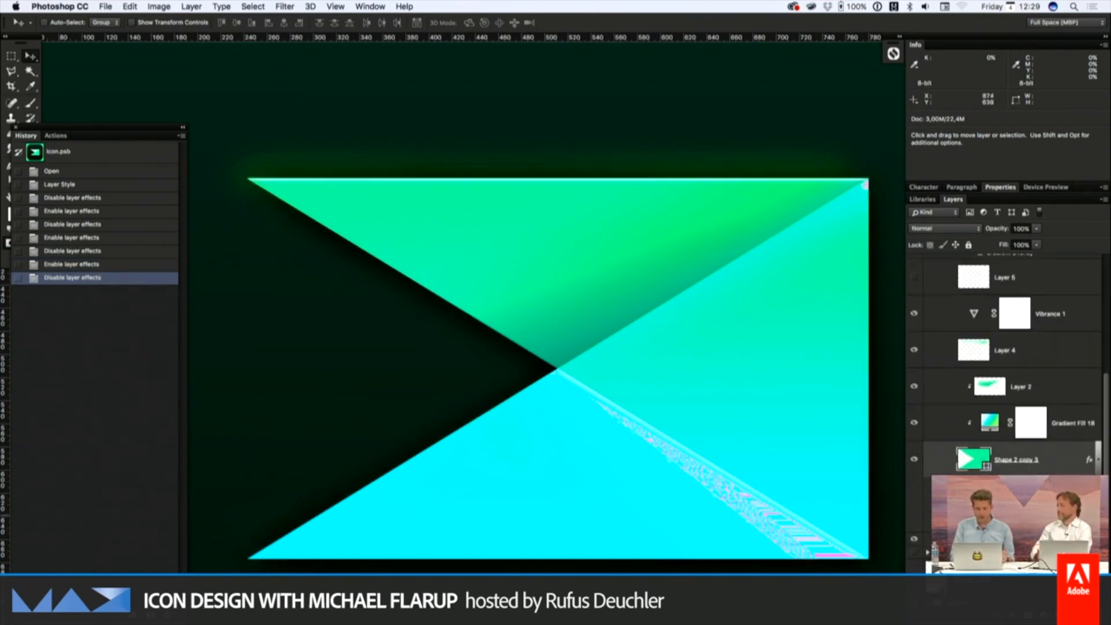
pyautogui.click(977, 515)
pyautogui.press('super+plus')
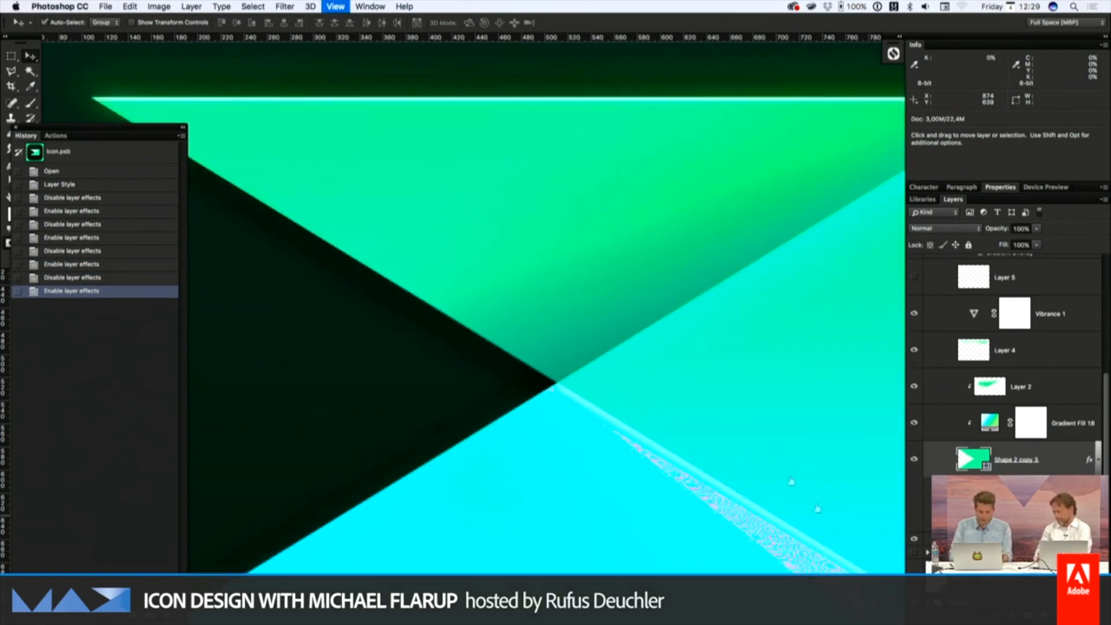
pyautogui.scroll(2, 687, 404)
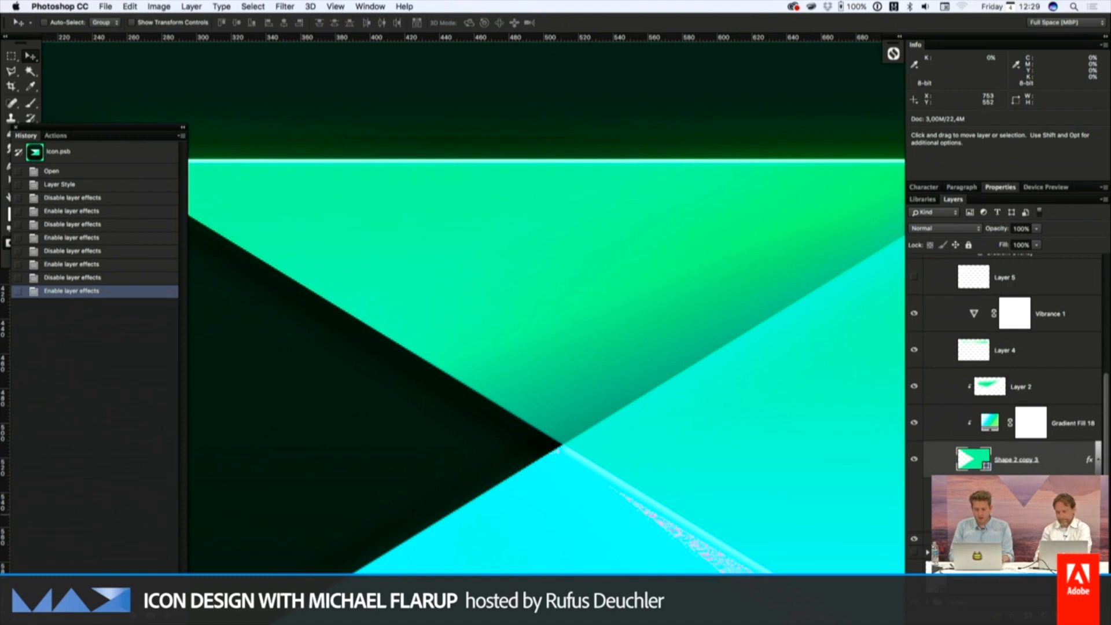
pyautogui.click(981, 514)
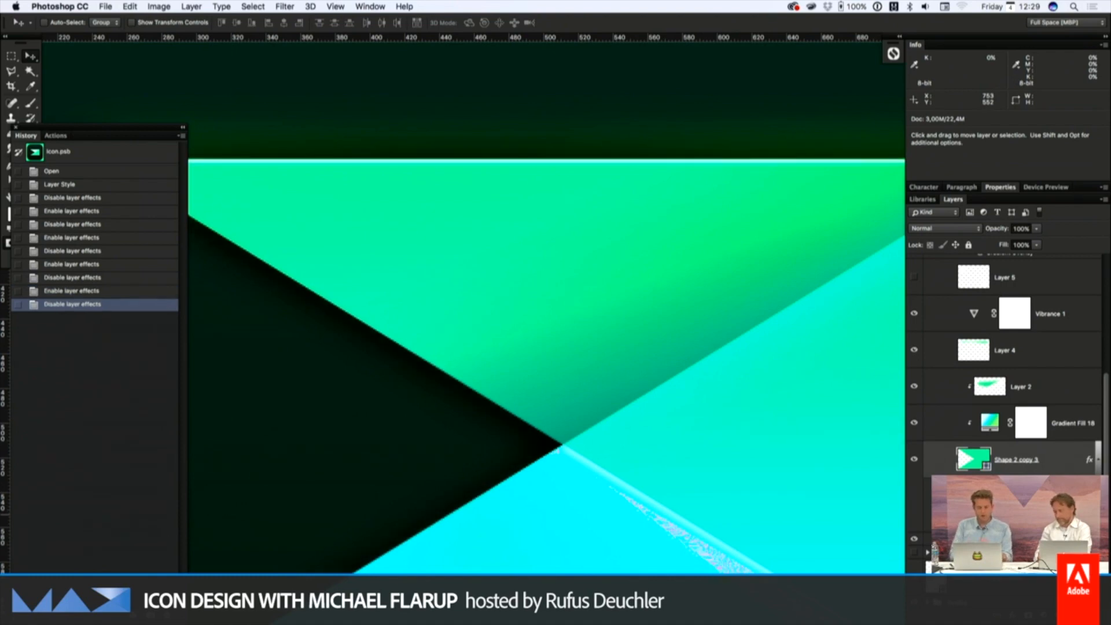
pyautogui.click(981, 514)
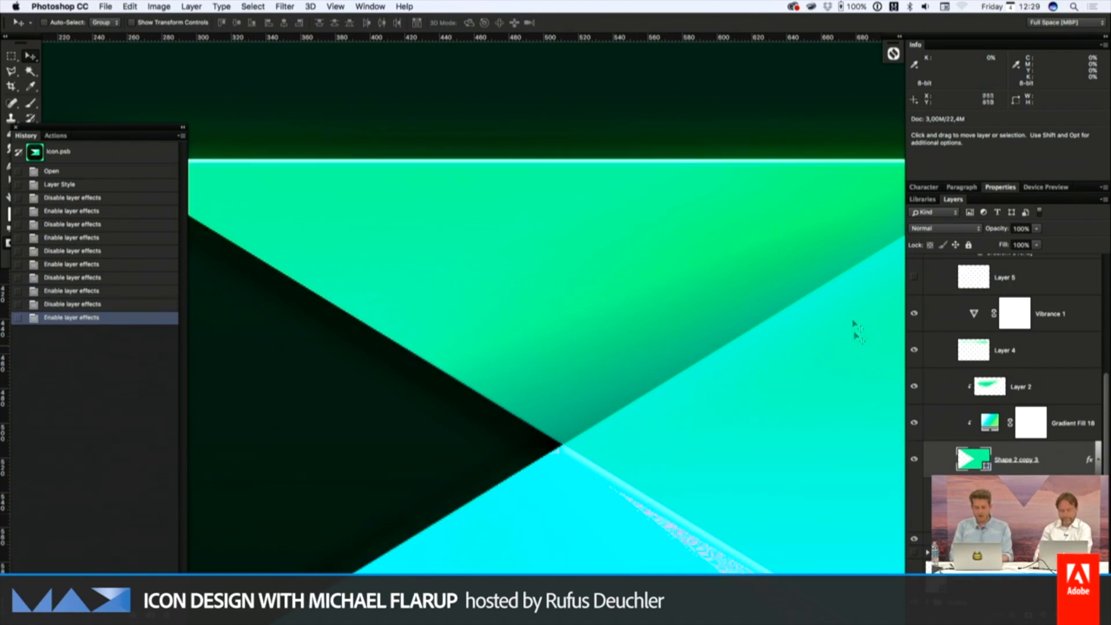
# Inspect the Outer Glow settings of "Shape 2 copy 3" and accept the layer style without edits
pyautogui.scroll(1, 719, 293)
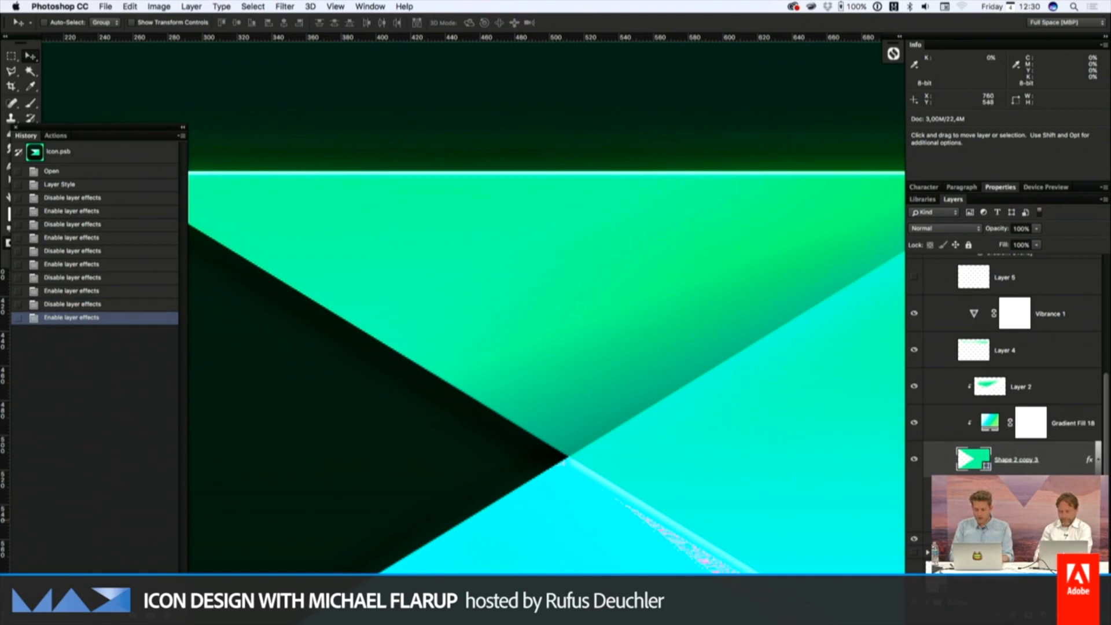
pyautogui.doubleClick(998, 515)
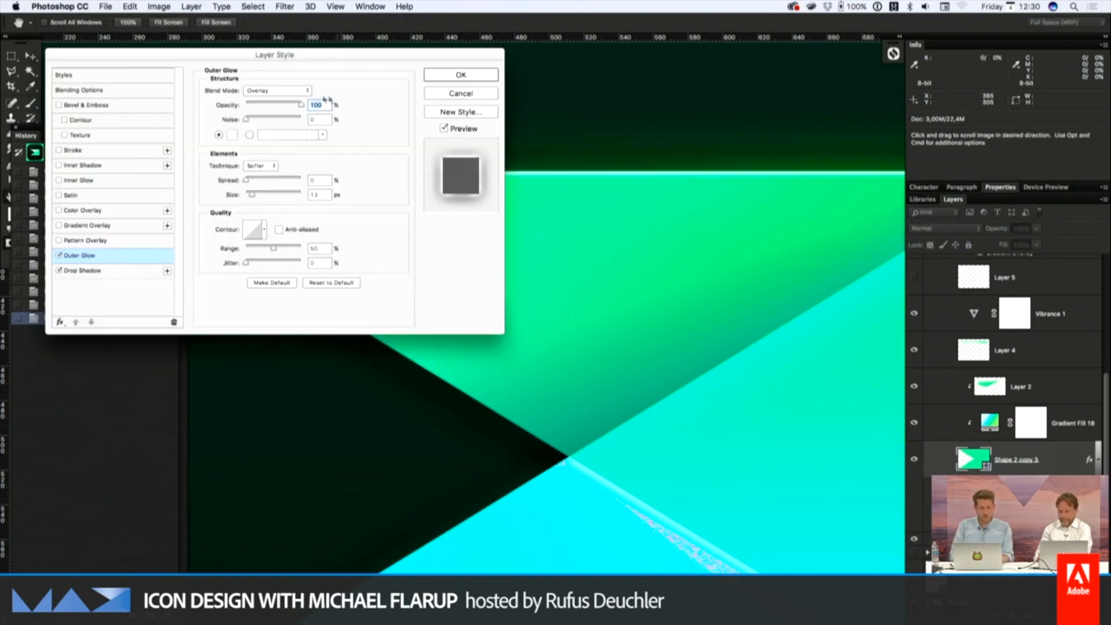
pyautogui.click(463, 75)
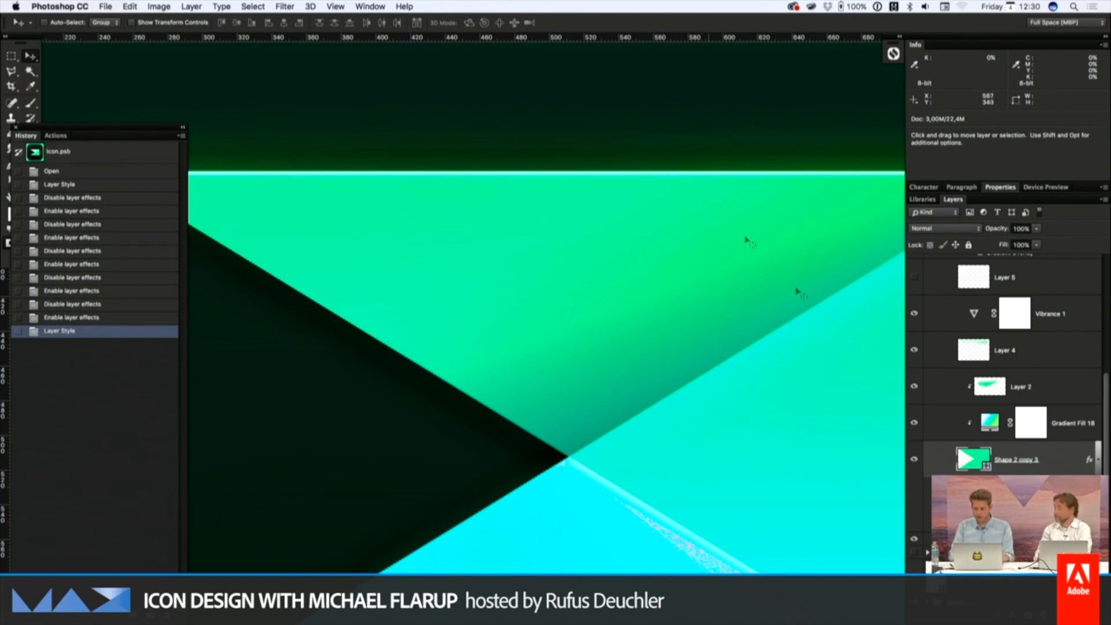
# Select "Layer 4" and compare the glow above the logo's upper edge with that layer hidden and shown
pyautogui.click(1024, 357)
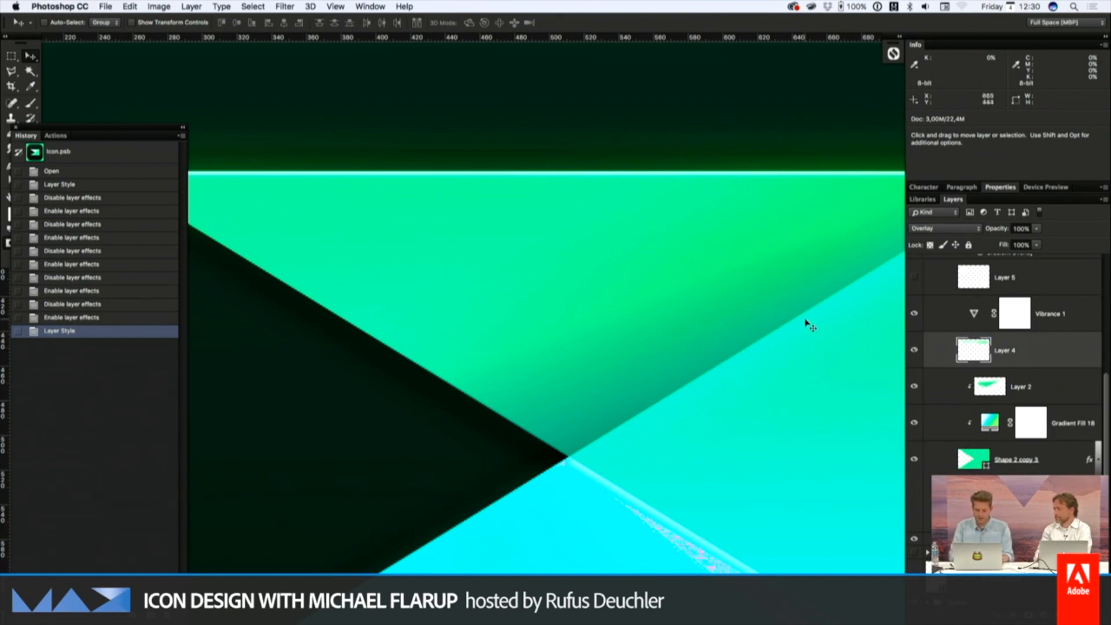
pyautogui.press('super+minus')
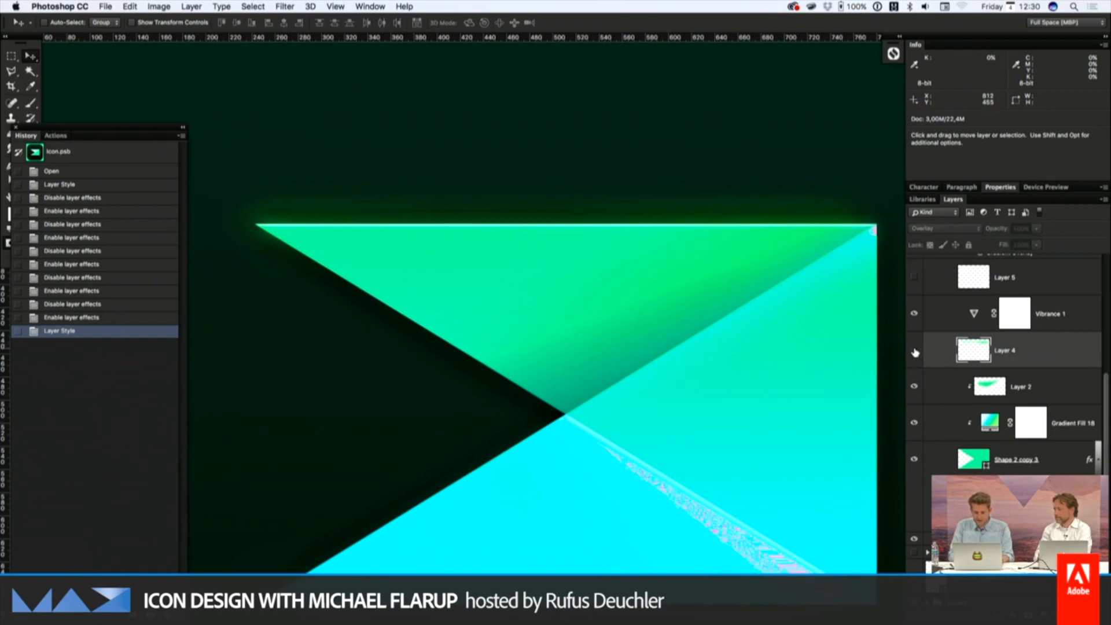
pyautogui.click(915, 353)
pyautogui.click(915, 353)
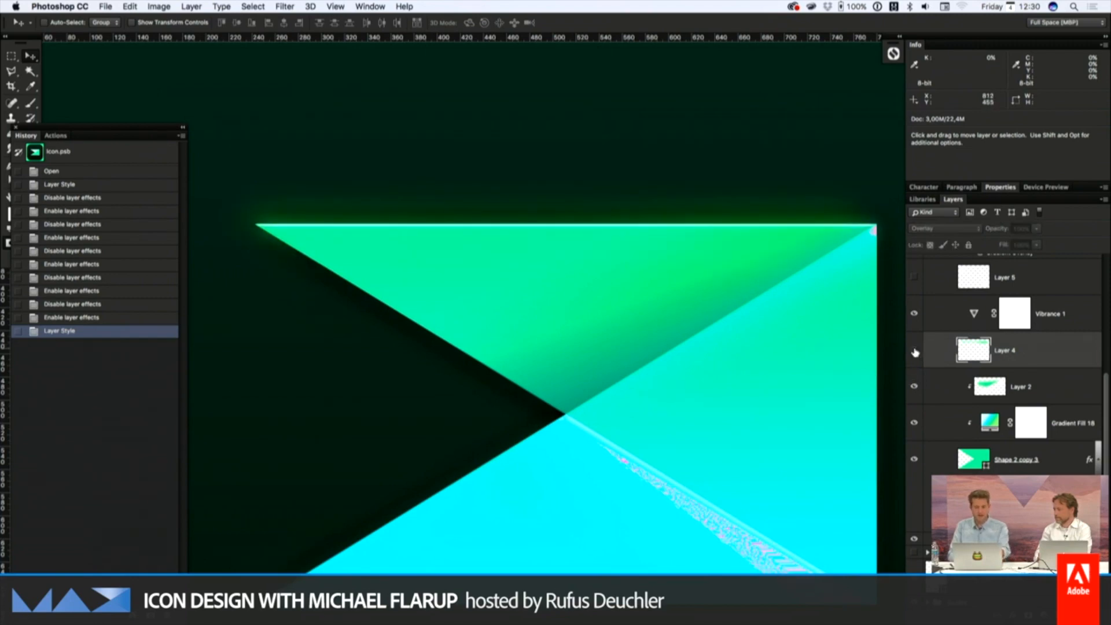
pyautogui.click(915, 352)
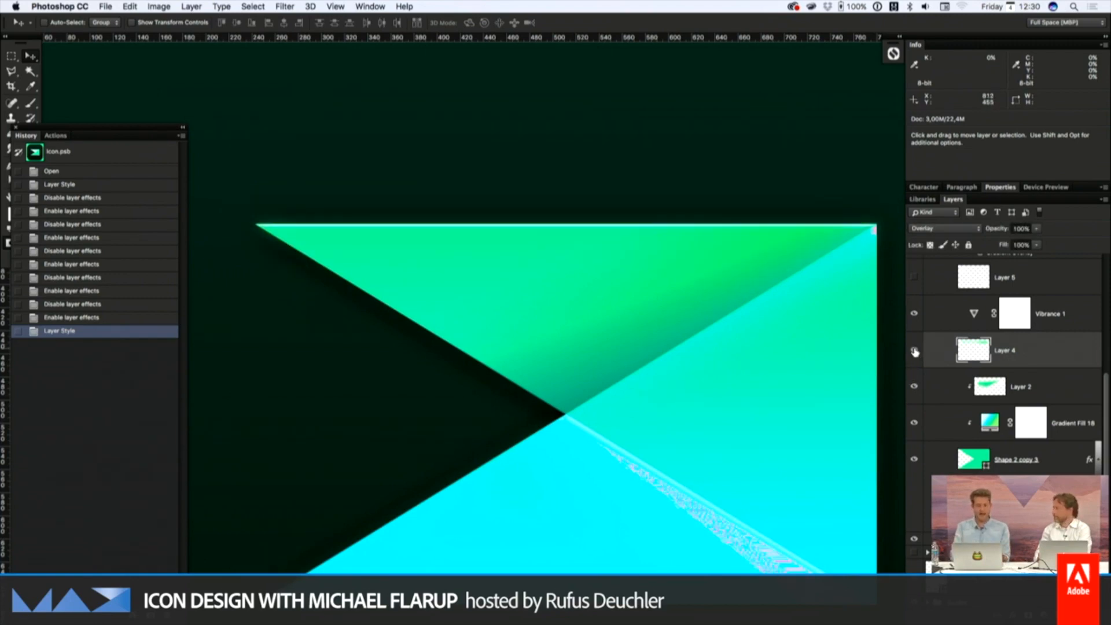
pyautogui.click(915, 351)
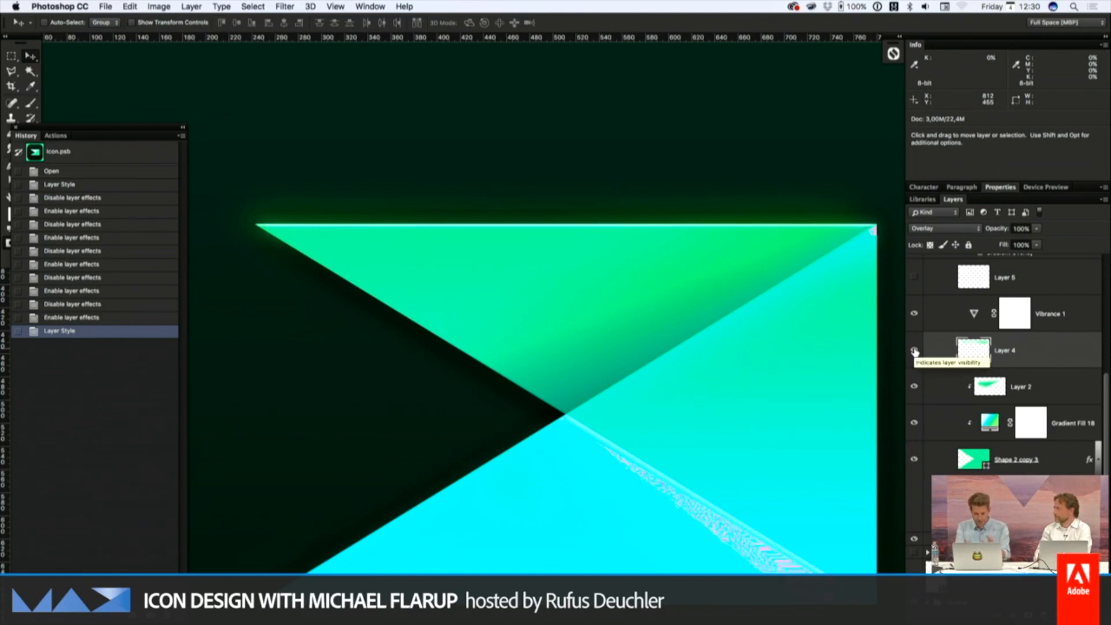
pyautogui.click(915, 351)
pyautogui.click(915, 352)
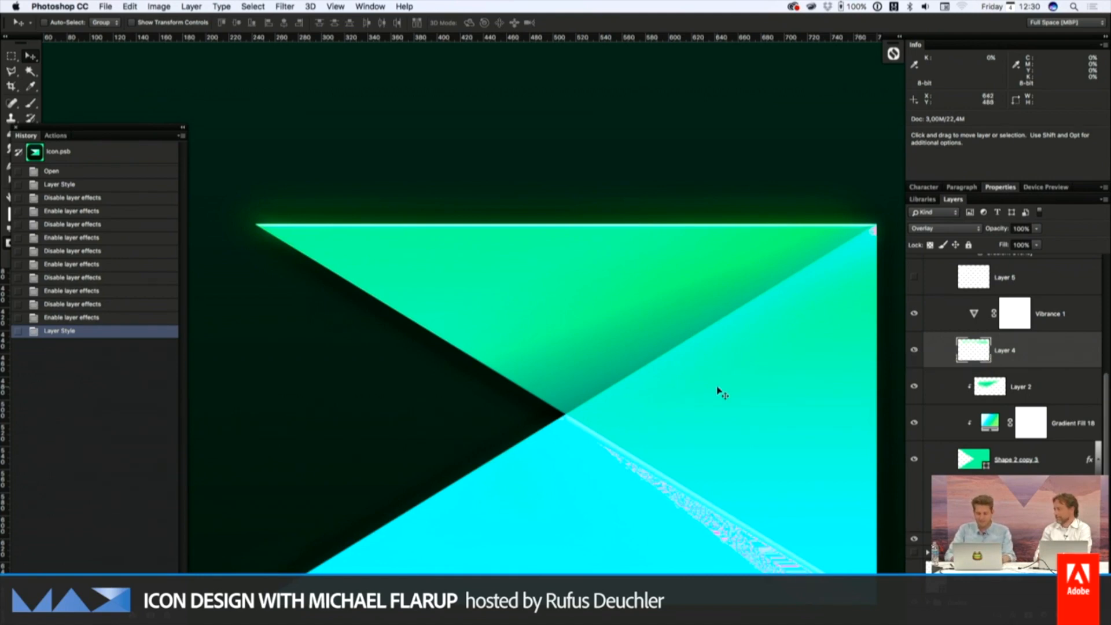
# Select the clipped "Layer 2" and compare the logo's shading with that layer hidden and shown
pyautogui.scroll(-3, 721, 394)
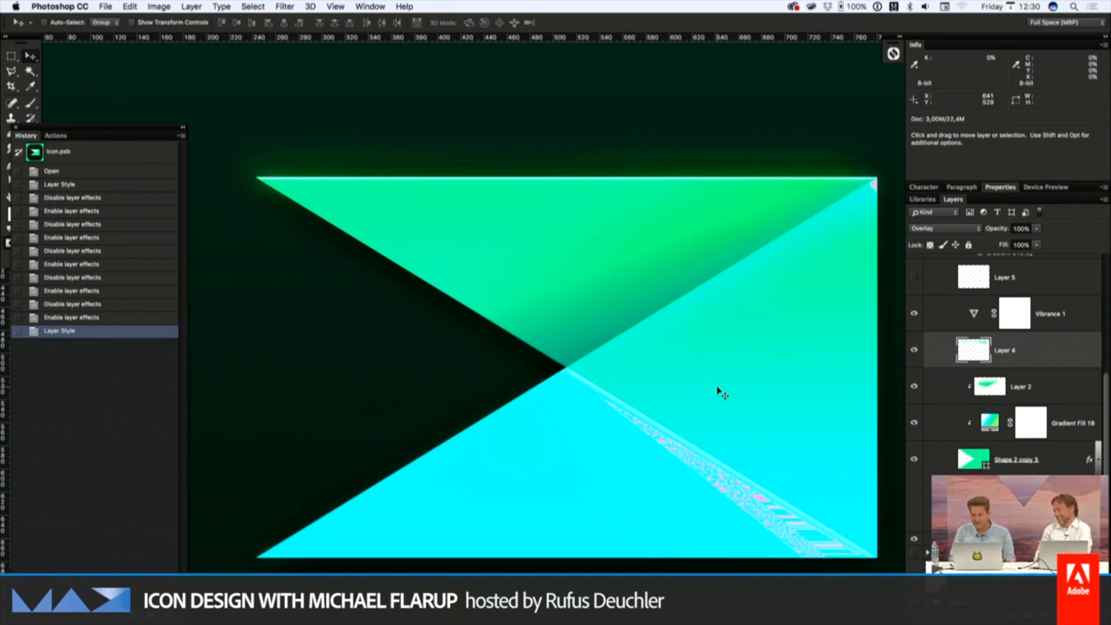
pyautogui.click(1026, 396)
pyautogui.click(914, 388)
pyautogui.click(915, 393)
pyautogui.click(914, 393)
pyautogui.click(914, 393)
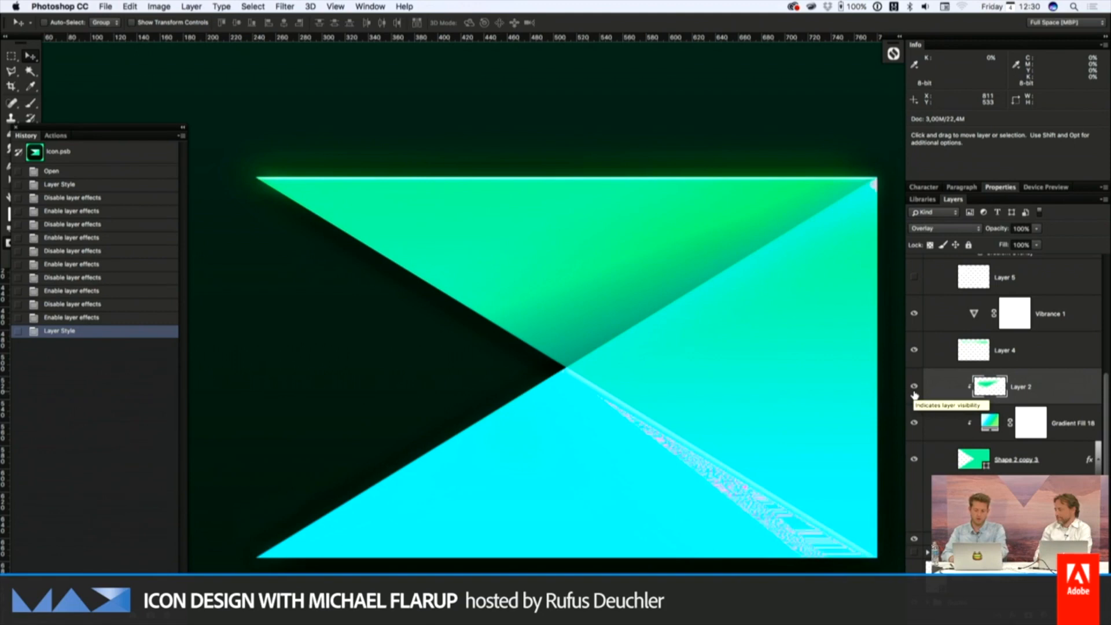
pyautogui.click(915, 394)
pyautogui.click(914, 393)
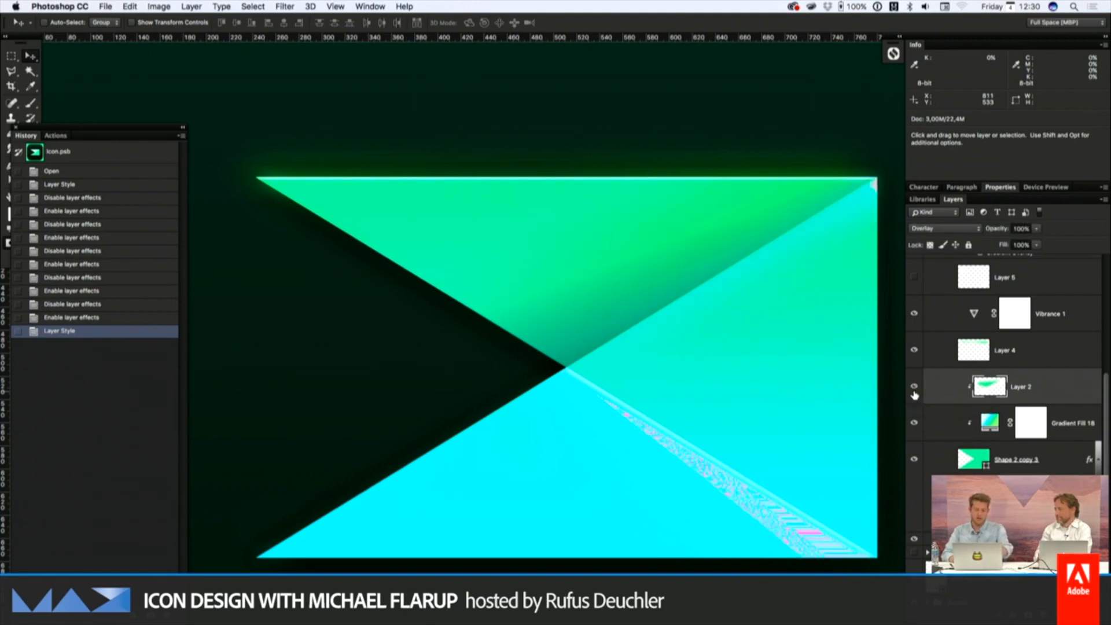
pyautogui.click(914, 393)
pyautogui.click(915, 393)
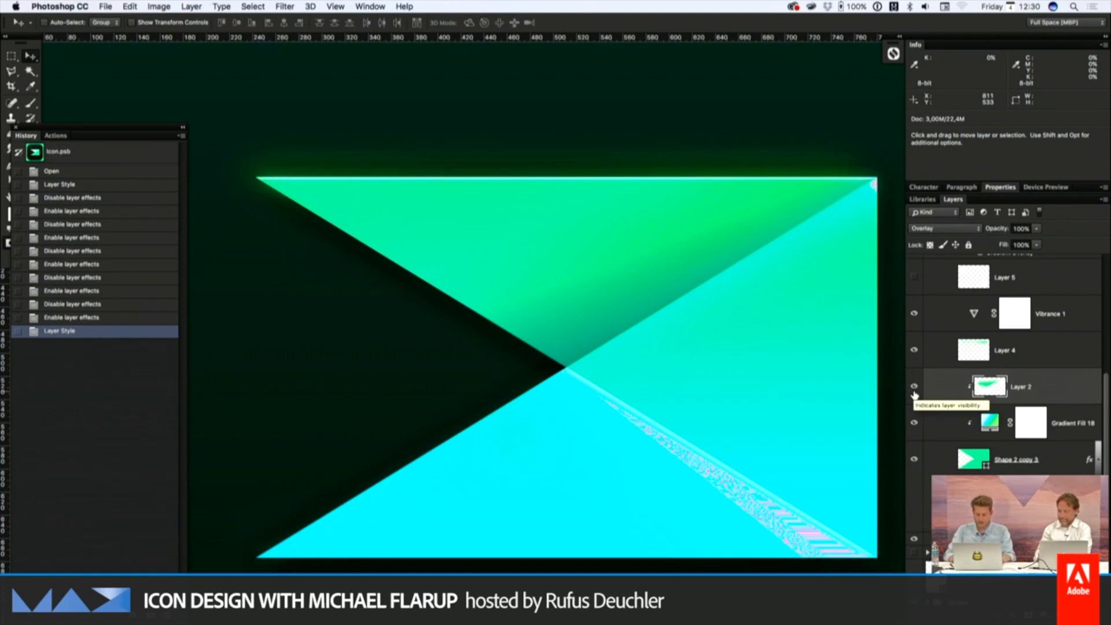
# Review the finished logo within the whole icon and save the icon document
pyautogui.press('super+minus')
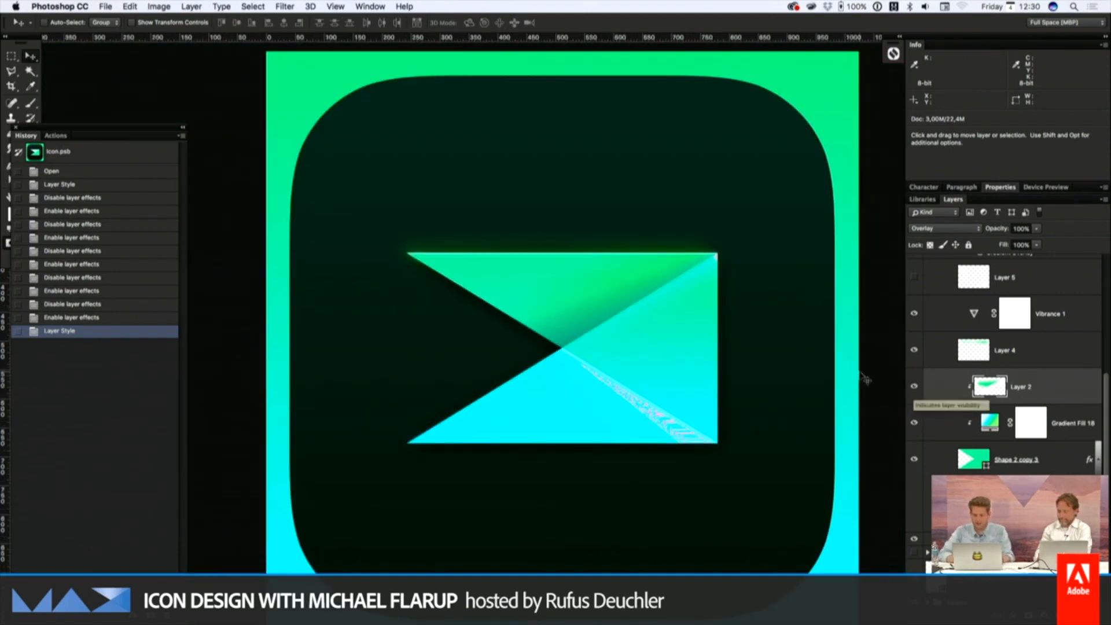
pyautogui.press('super+minus')
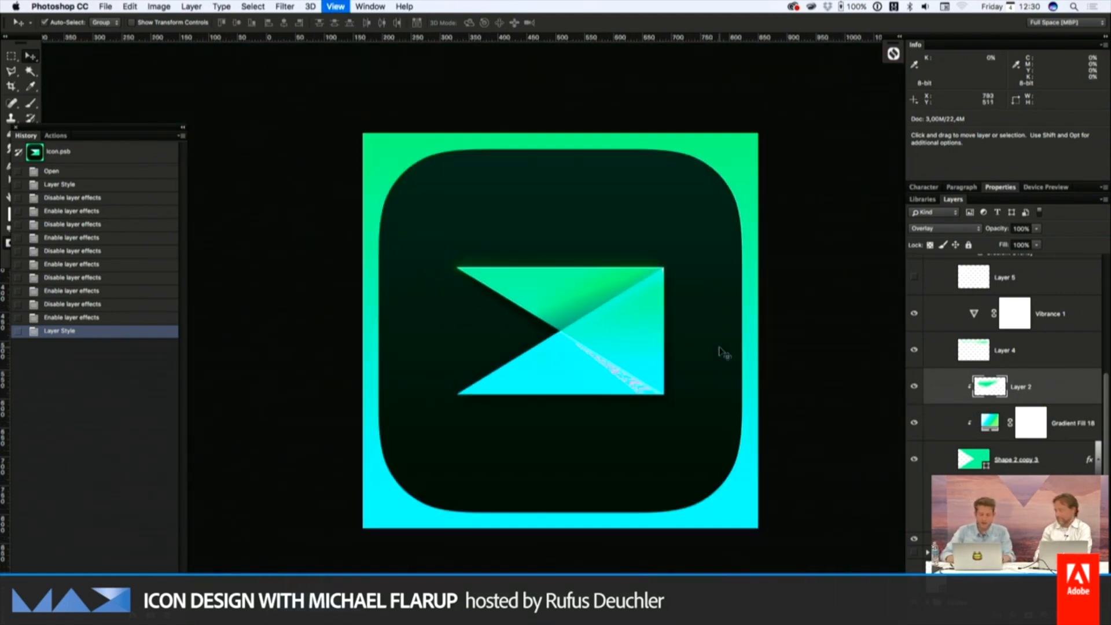
pyautogui.press('super+plus')
pyautogui.press('super+s')
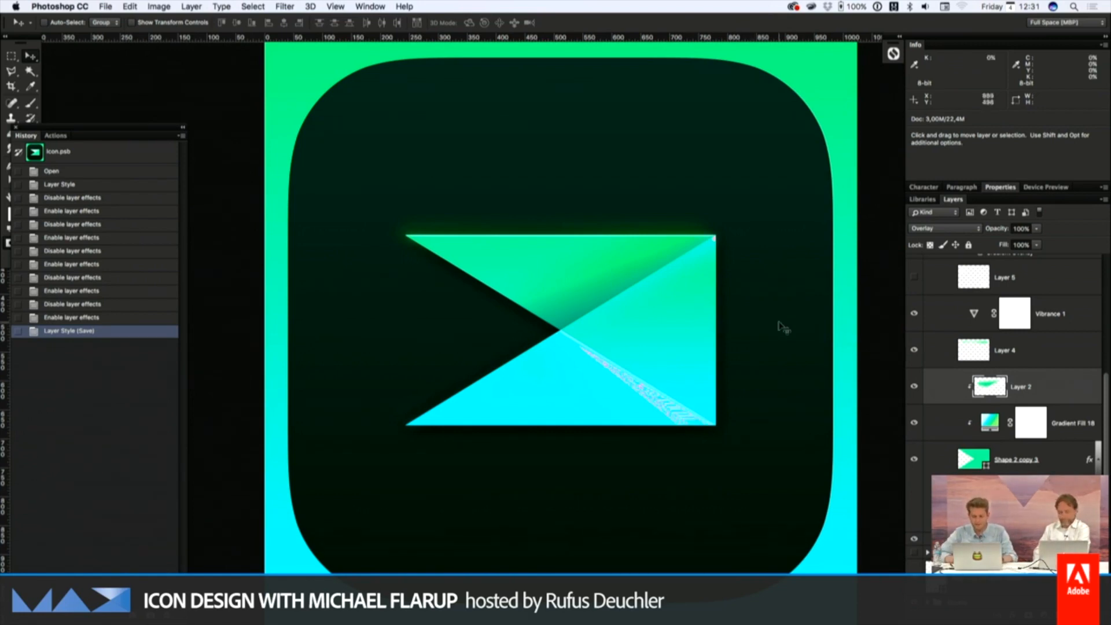
# Examine the green icon across the template's App Store, home screen and iPhone size previews with the panels temporarily hidden
pyautogui.scroll(2, 781, 328)
pyautogui.scroll(-1, 781, 329)
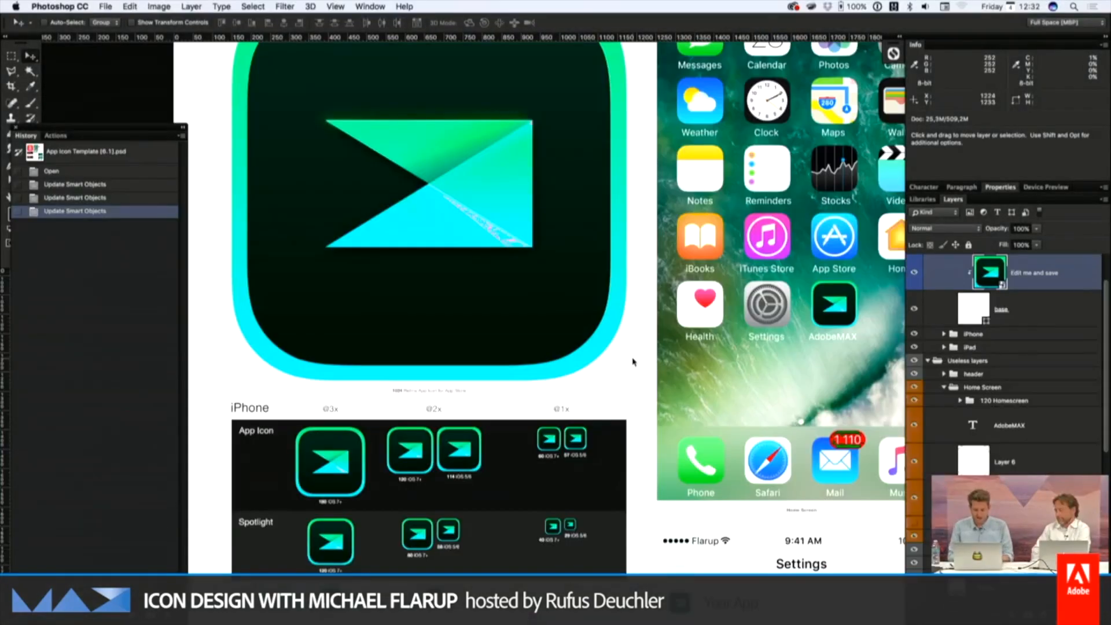
pyautogui.scroll(-2, 633, 362)
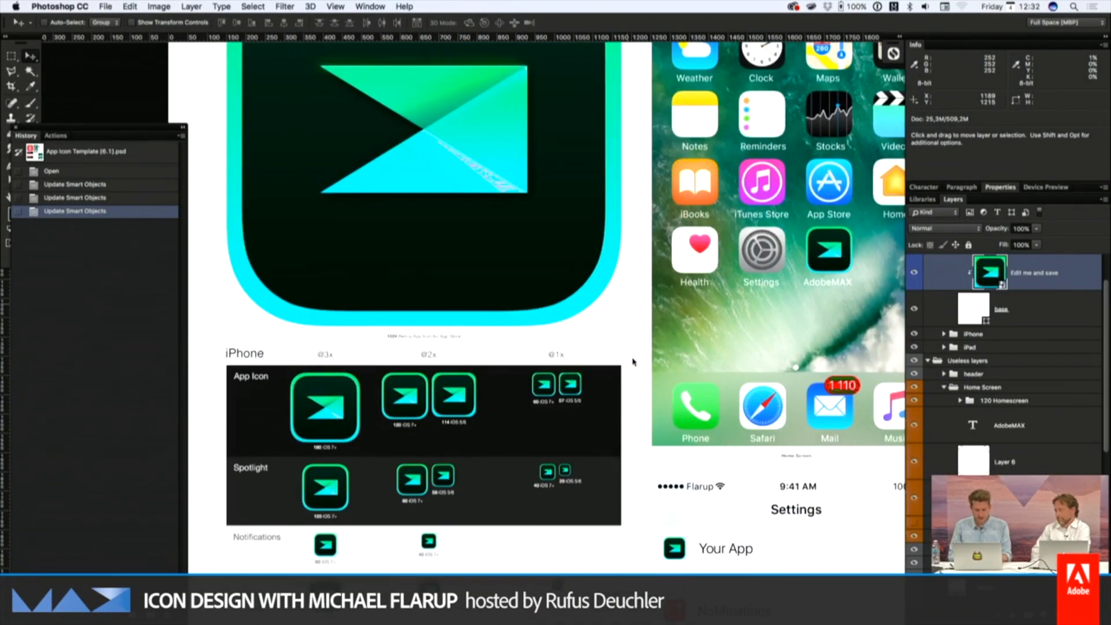
pyautogui.press('Tab')
pyautogui.scroll(3, 715, 325)
pyautogui.hscroll(3, 713, 327)
pyautogui.scroll(2, 713, 327)
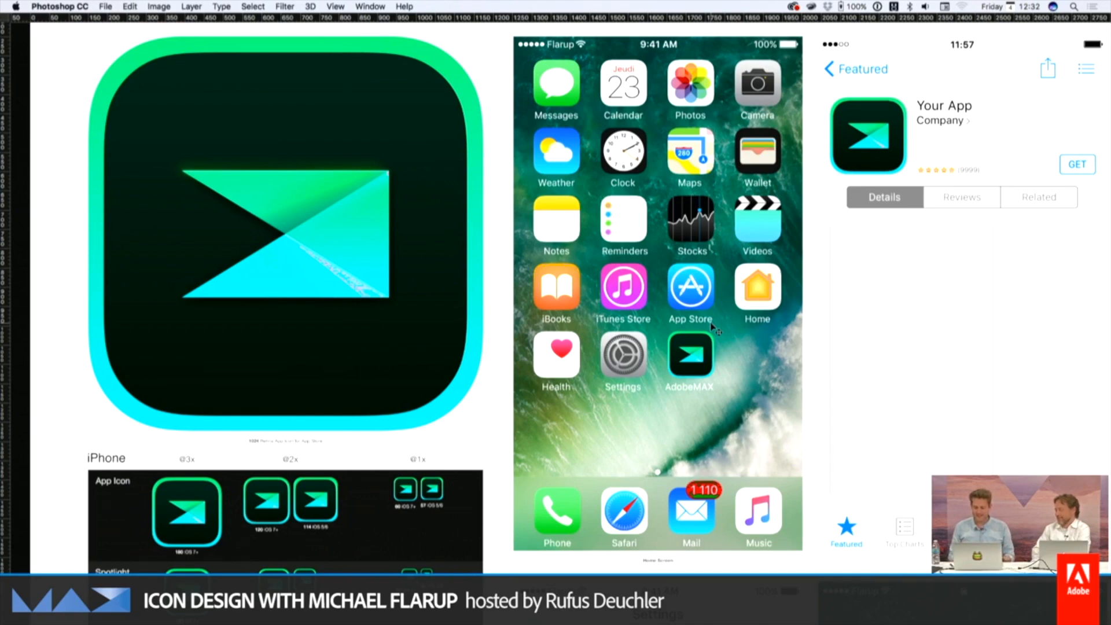
pyautogui.hscroll(-3, 713, 327)
pyautogui.scroll(-1, 713, 327)
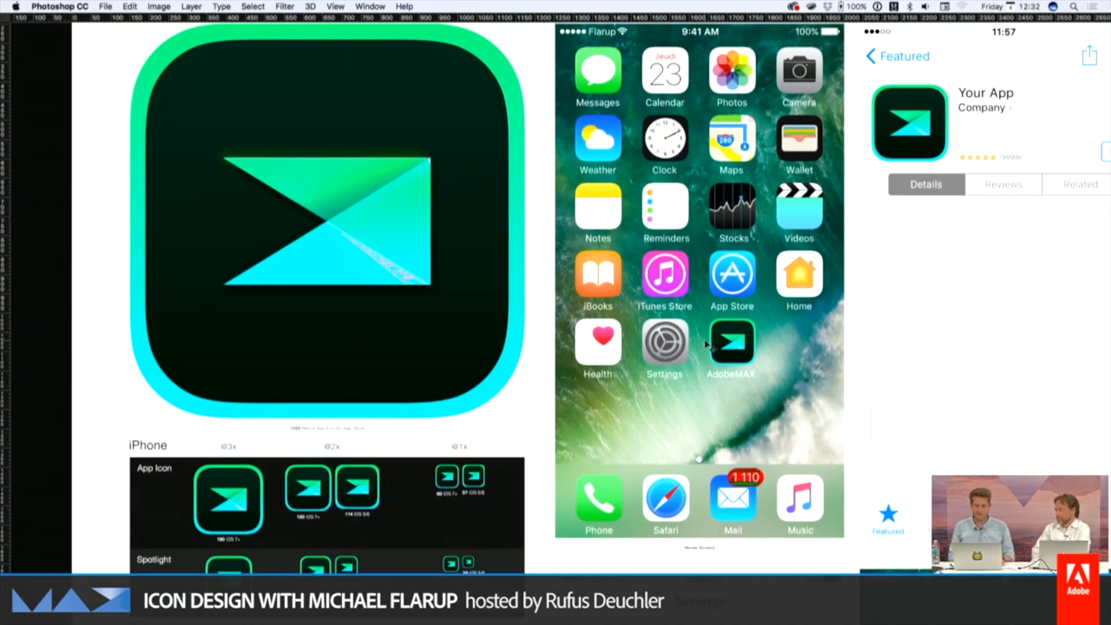
pyautogui.scroll(1, 706, 345)
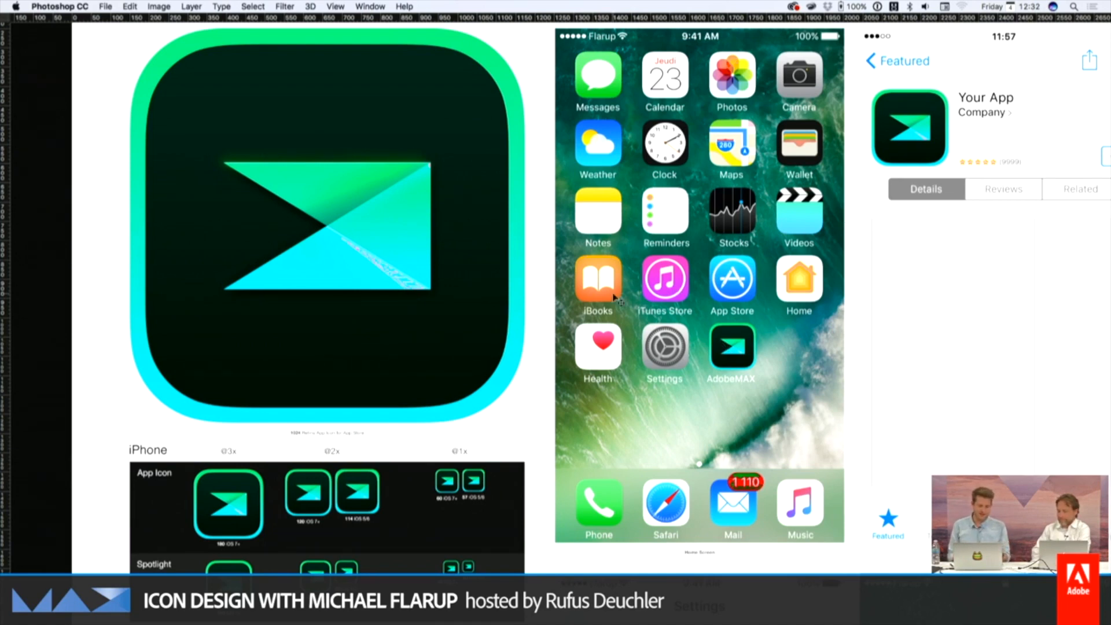
pyautogui.press('Tab')
# Switch to Finder, preview the inspiration image max-marquee-home-desktop.jpg, and return to Photoshop
pyautogui.press('super+Tab')
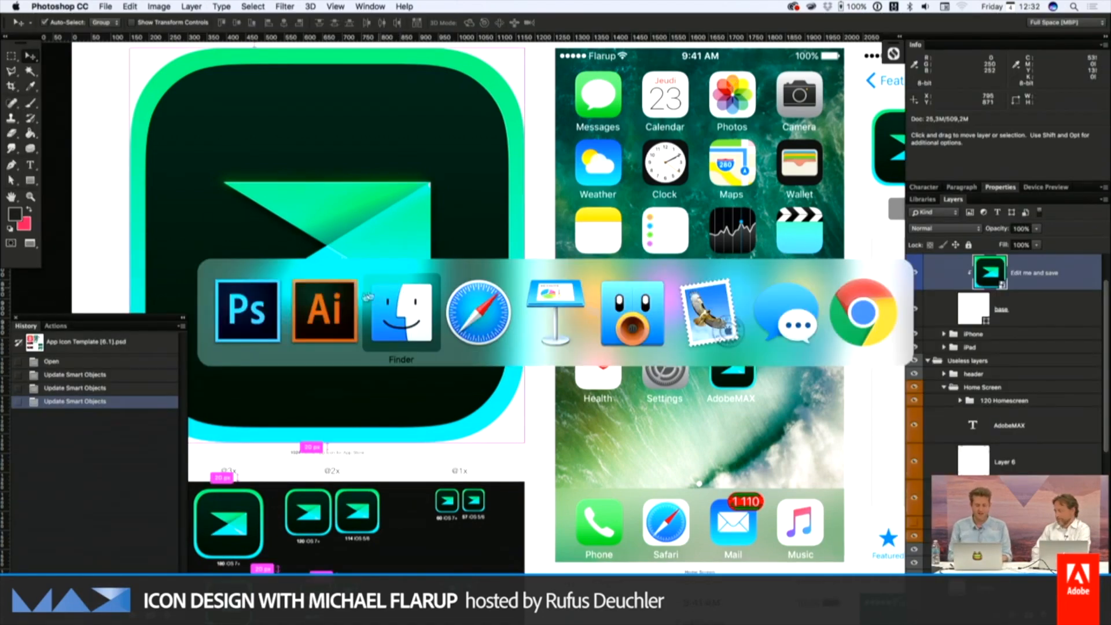
pyautogui.press('Down')
pyautogui.press('Down')
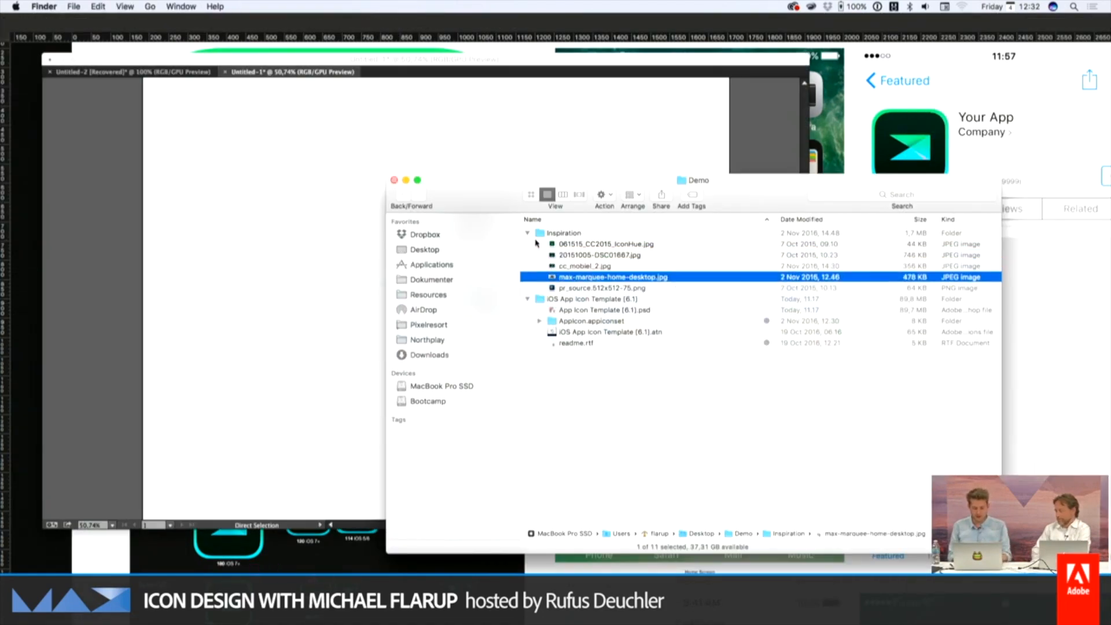
pyautogui.press('space')
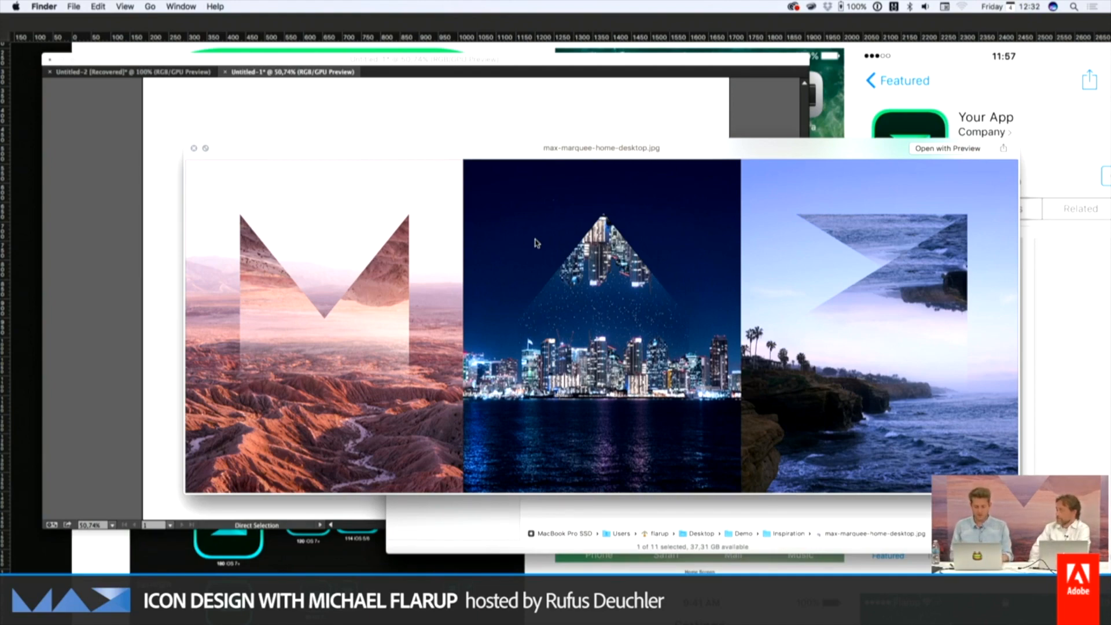
pyautogui.press('space')
pyautogui.press('super+Tab')
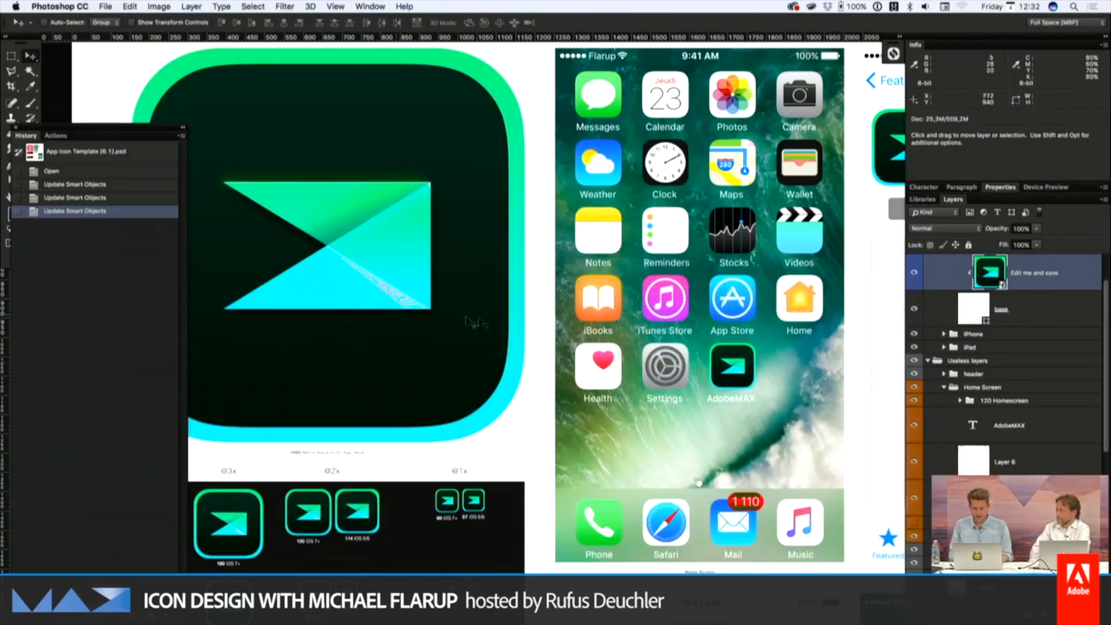
# In the "Edit me and save" smart object, collapse and hide the "New Max rev2" group and expand "New Max rev3"
pyautogui.doubleClick(988, 279)
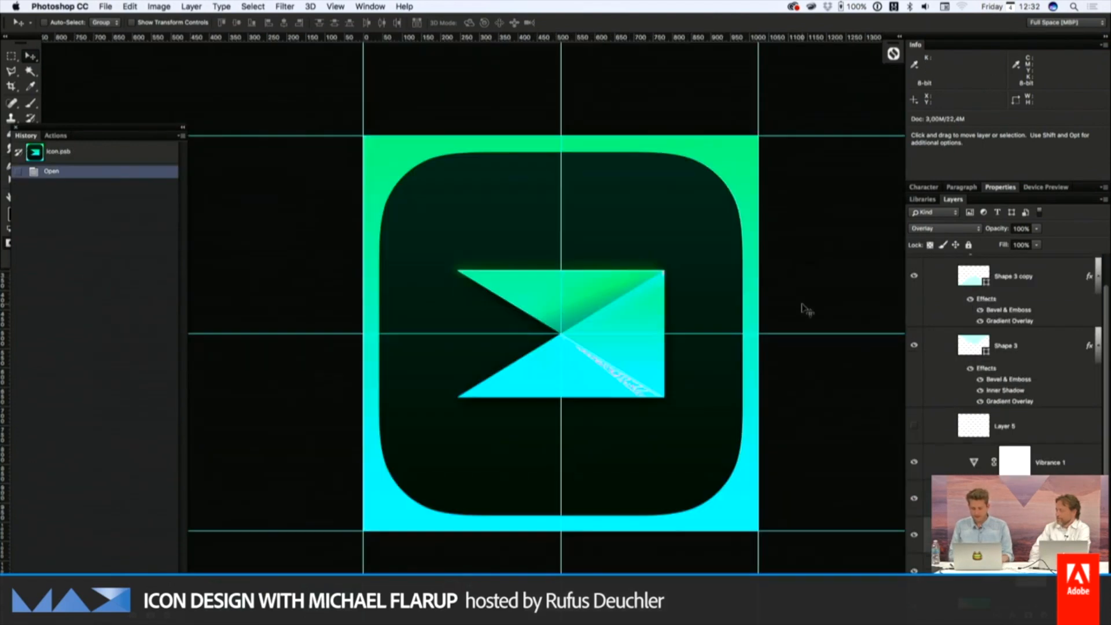
pyautogui.scroll(2, 955, 336)
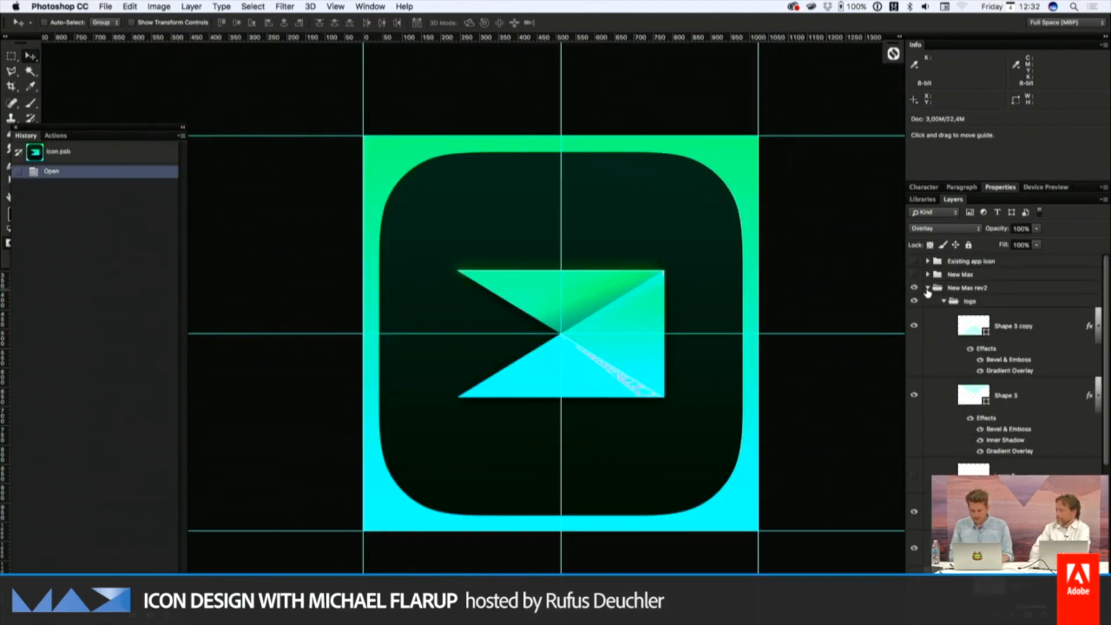
pyautogui.click(927, 288)
pyautogui.click(915, 289)
pyautogui.doubleClick(928, 305)
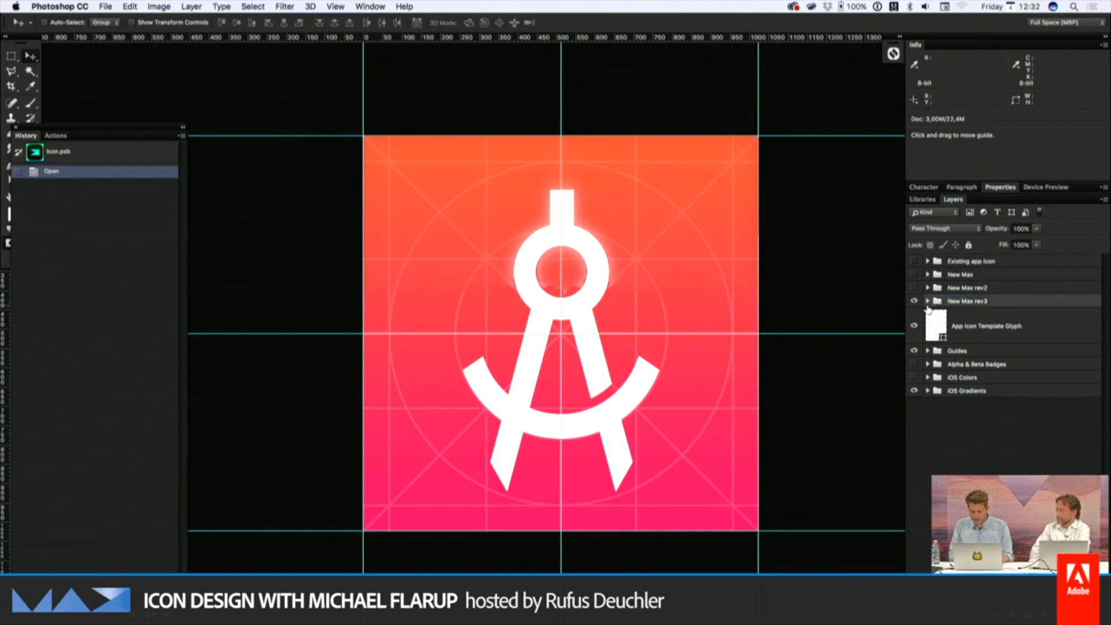
pyautogui.click(928, 302)
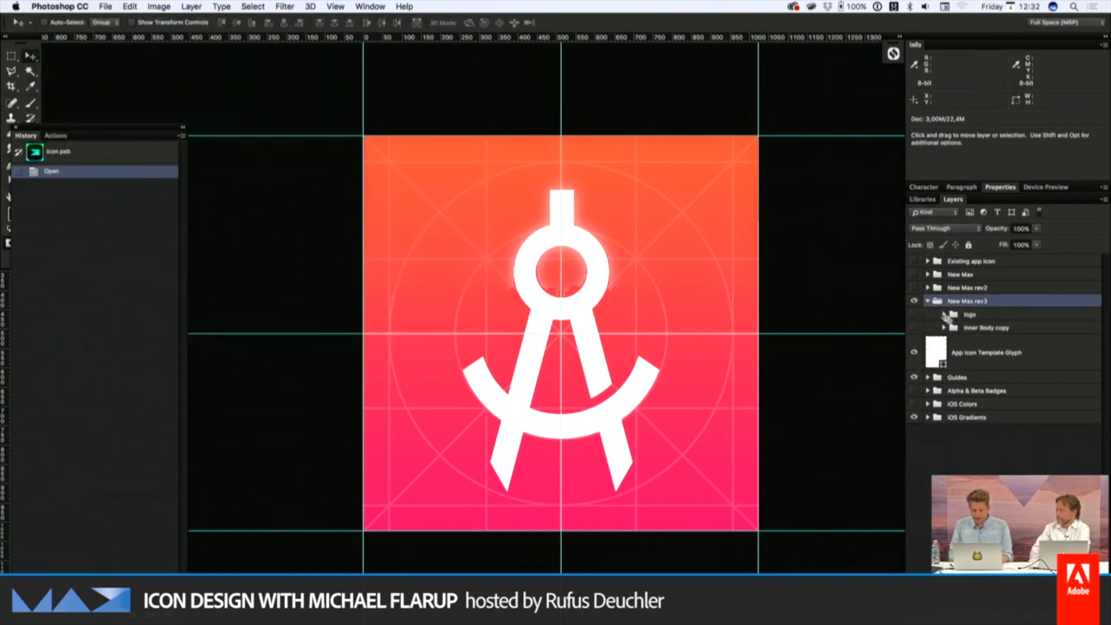
# Study the letter shapes and photo colours in Finder's max-marquee-home-desktop.jpg preview again, then go back to Photoshop
pyautogui.press('super+Tab')
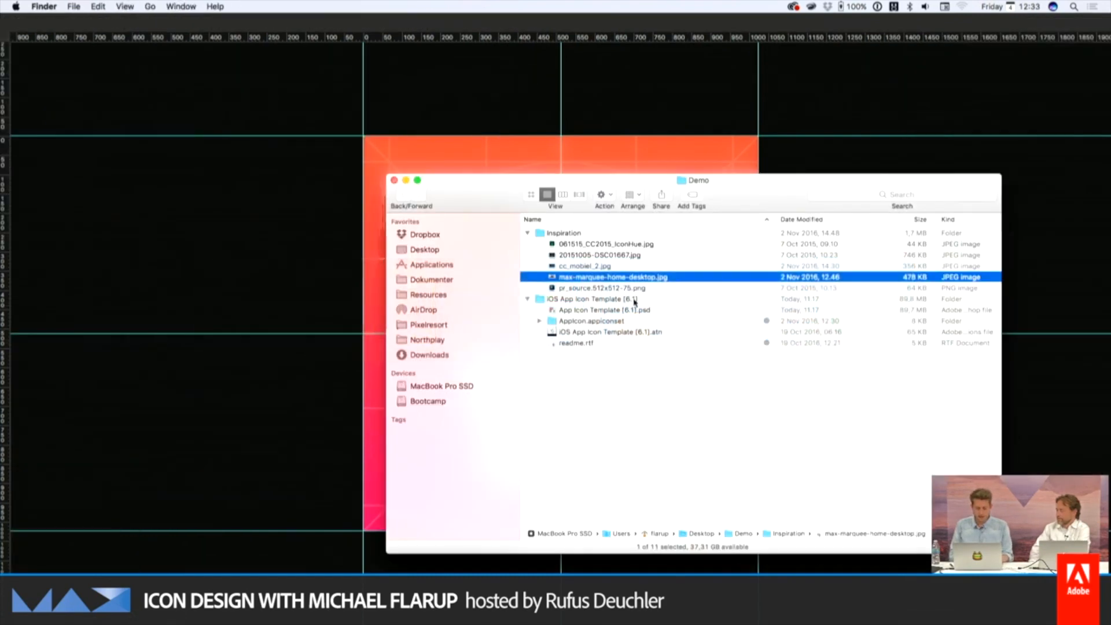
pyautogui.press('space')
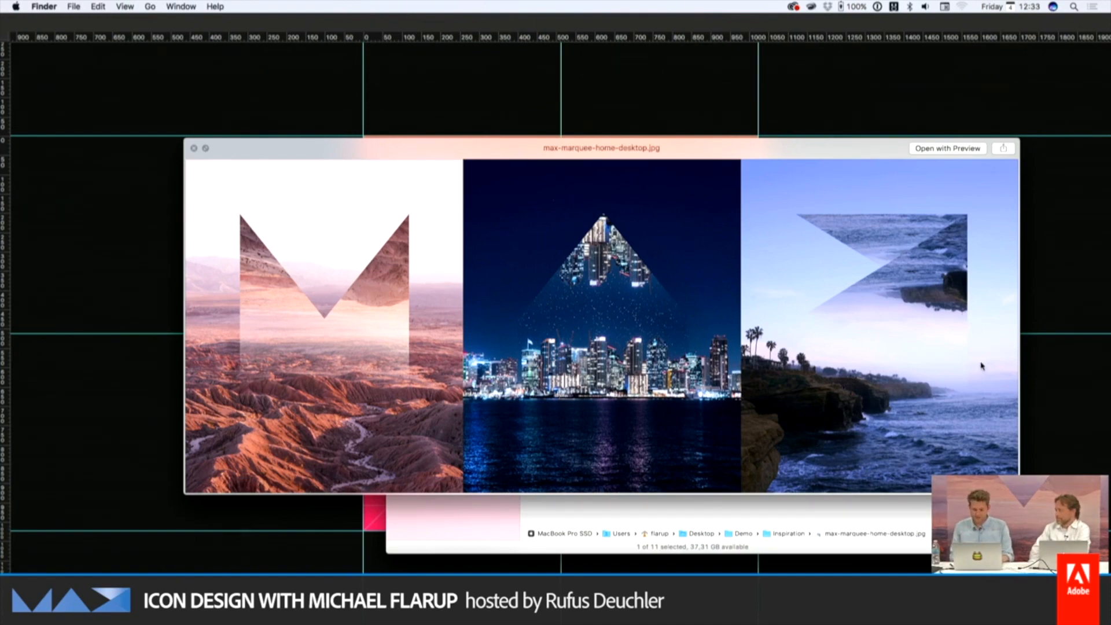
pyautogui.press('space')
pyautogui.press('Up')
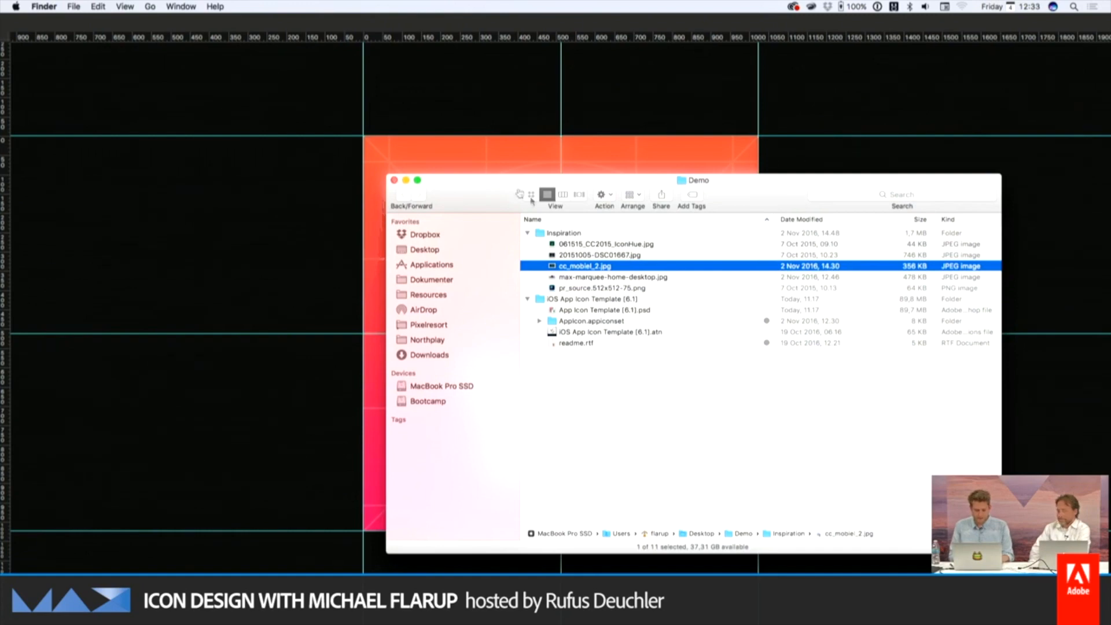
pyautogui.press('super+Tab')
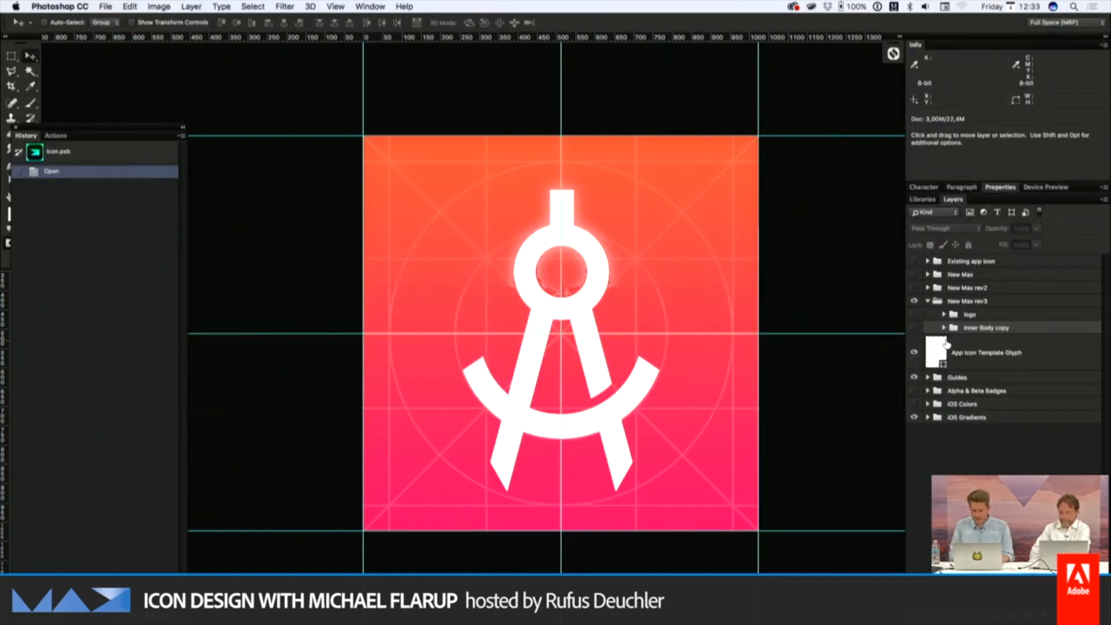
# Show the "Inner Body copy" background and the expanded "logo" group inside "New Max rev3"
pyautogui.click(915, 328)
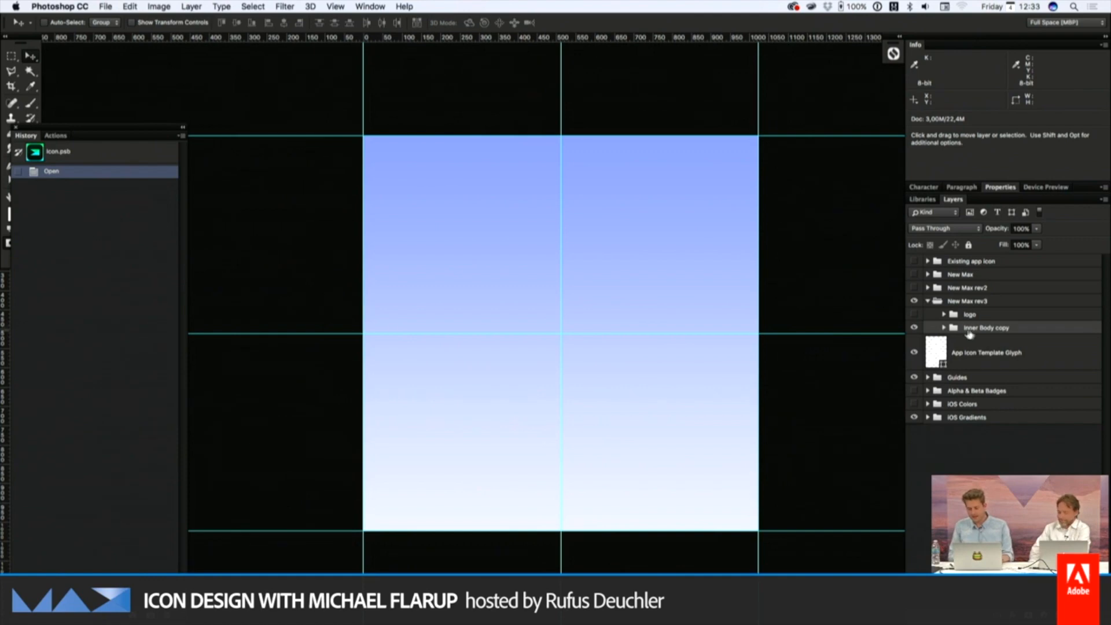
pyautogui.click(944, 317)
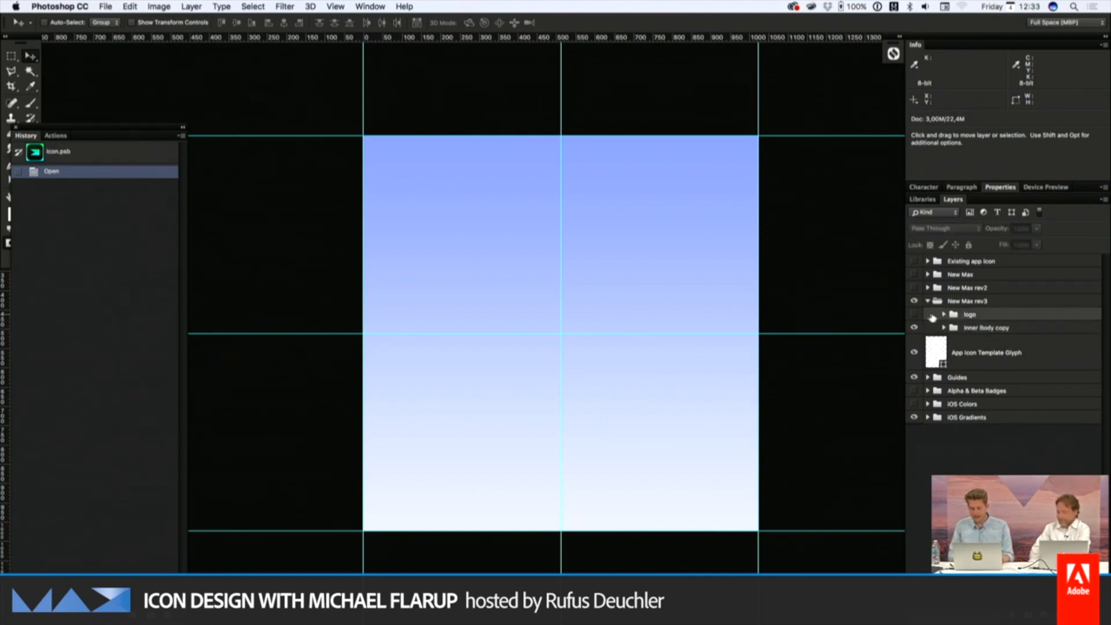
pyautogui.click(943, 315)
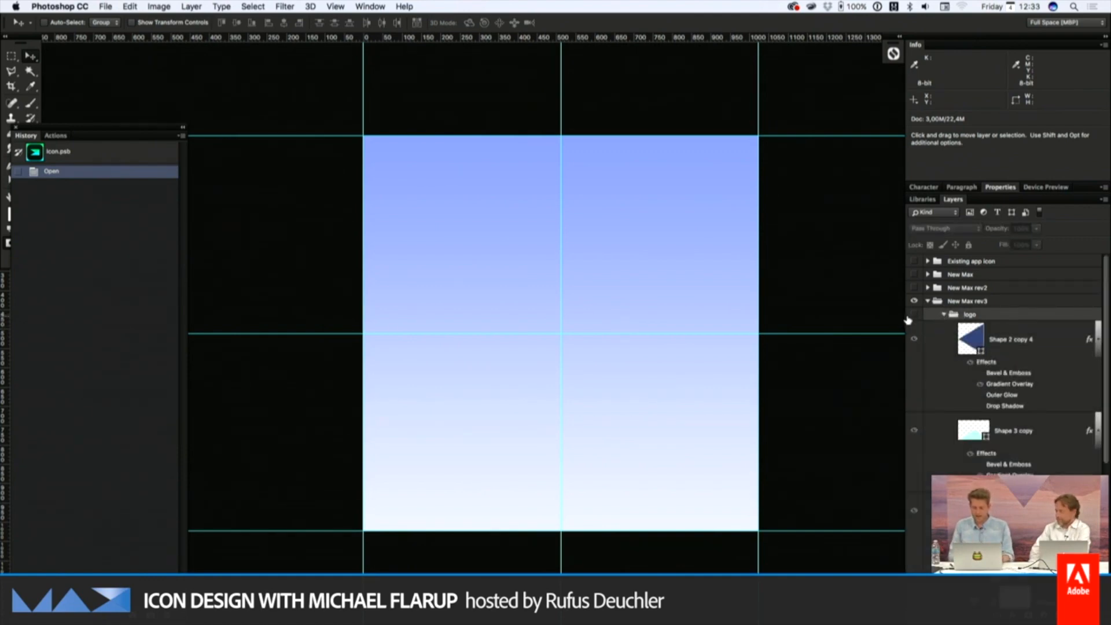
pyautogui.click(915, 315)
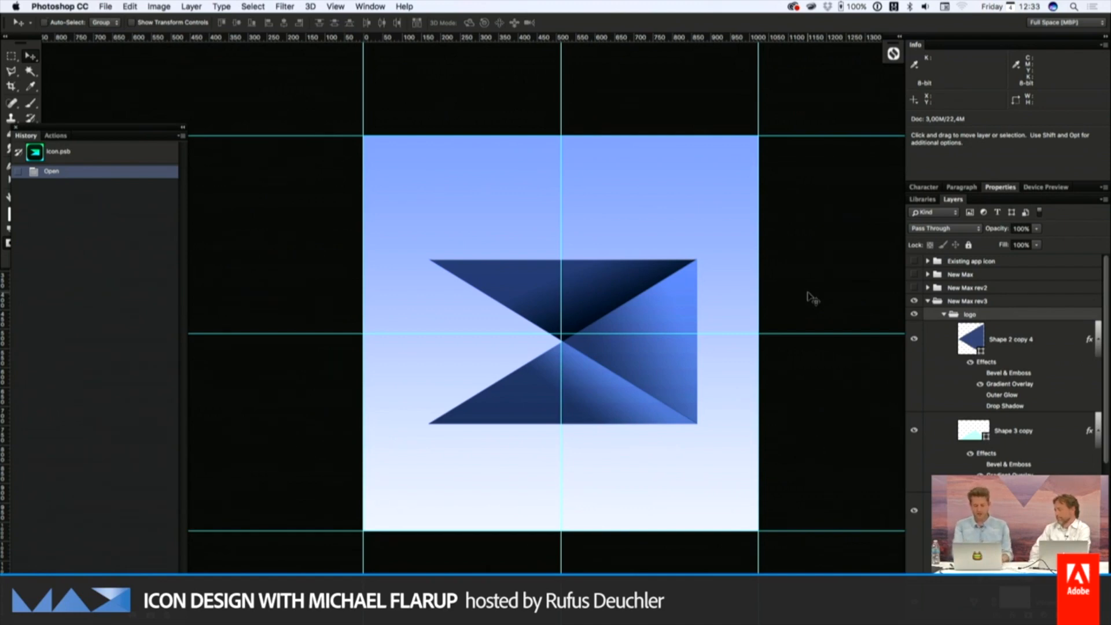
# Compare the blue logo with the coastal panel of max-marquee-home-desktop.jpg in Finder and return to the icon document
pyautogui.press('super+Tab')
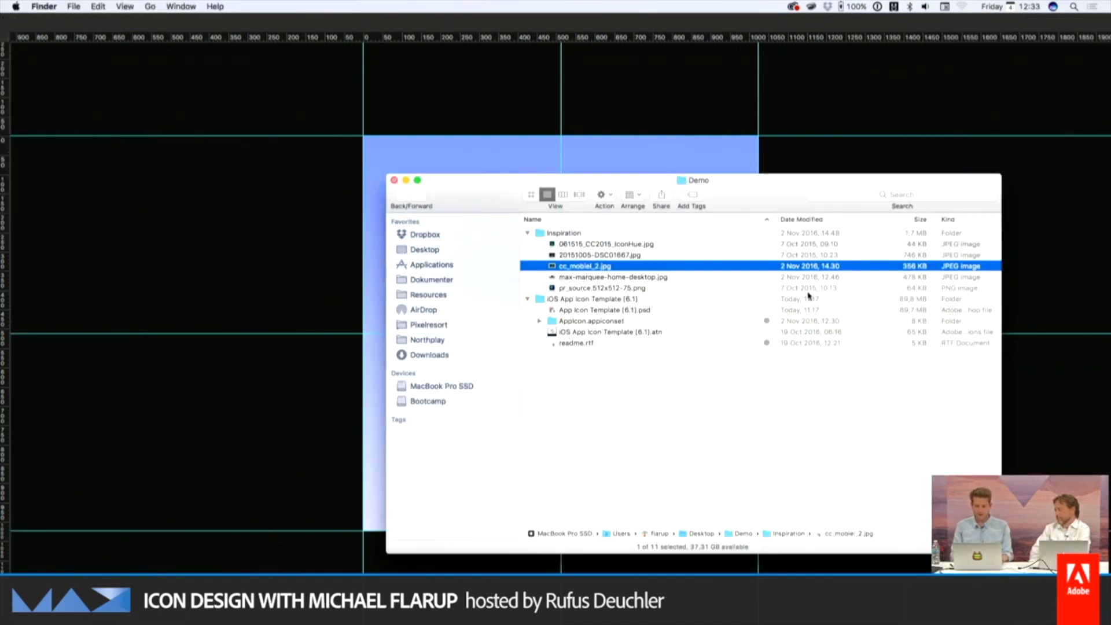
pyautogui.press('space')
pyautogui.press('Down')
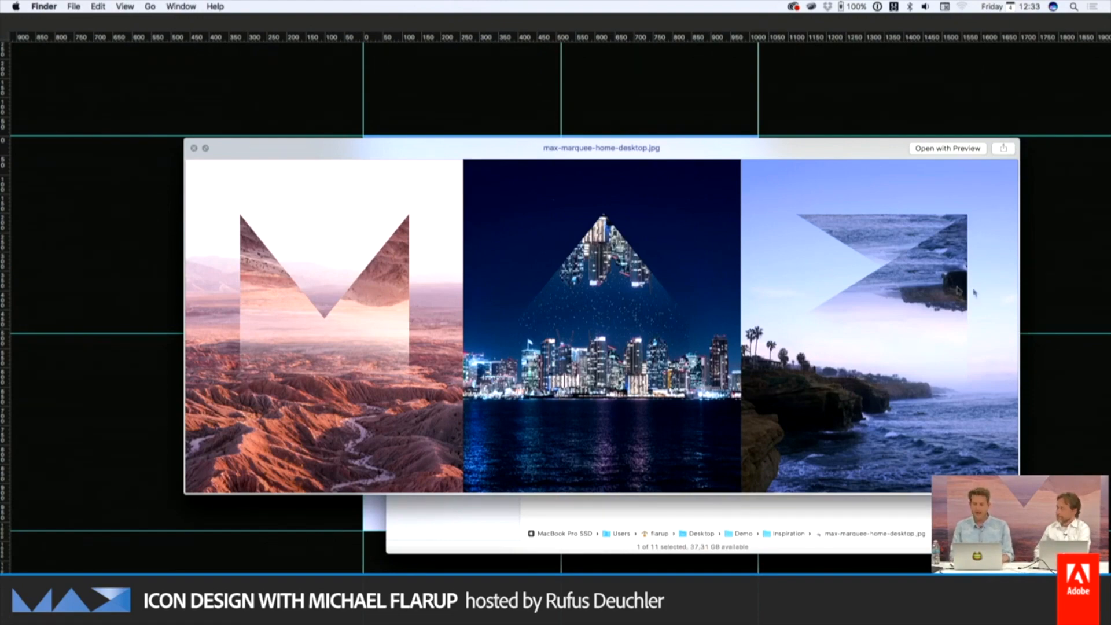
pyautogui.press('space')
pyautogui.click(550, 148)
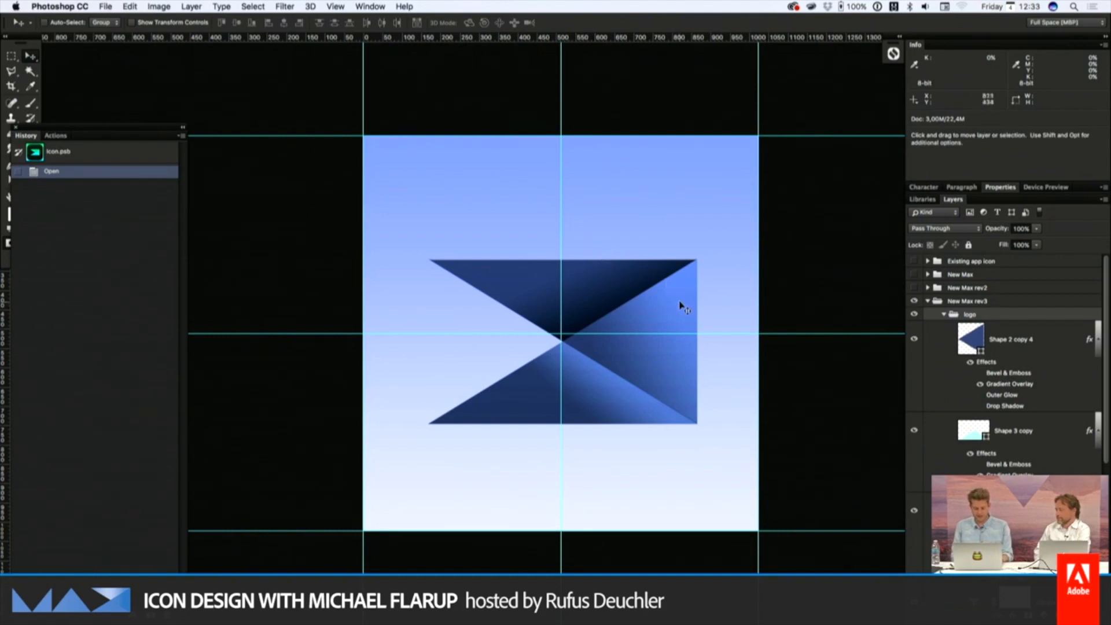
# Select "Shape 2 copy 4", hide the guides, and save and close the icon document to update the template
pyautogui.click(1048, 343)
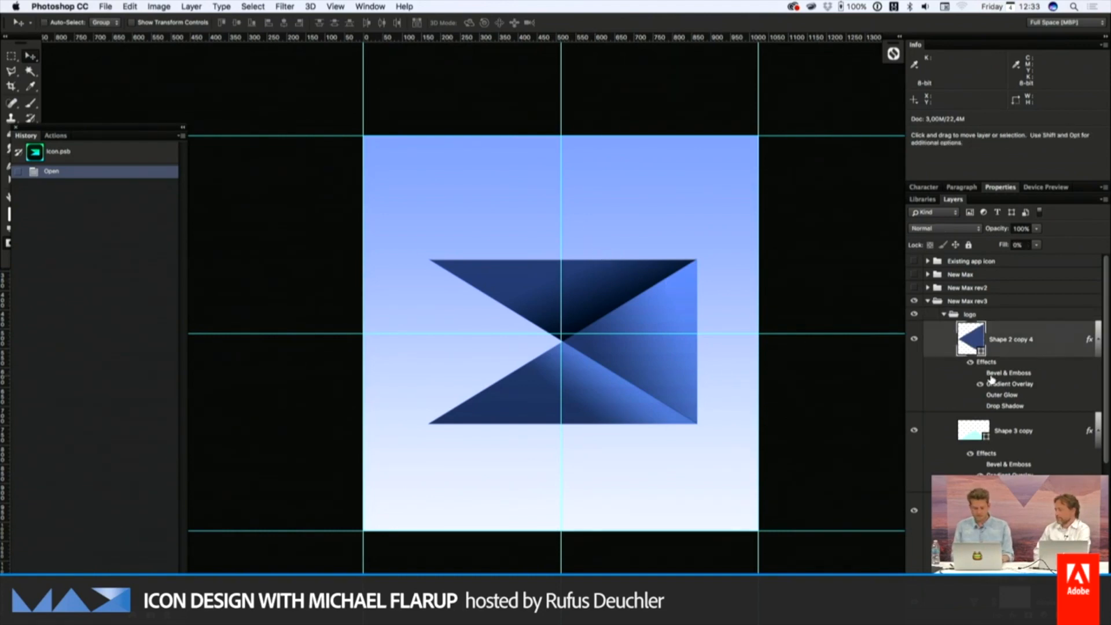
pyautogui.press('super+semicolon')
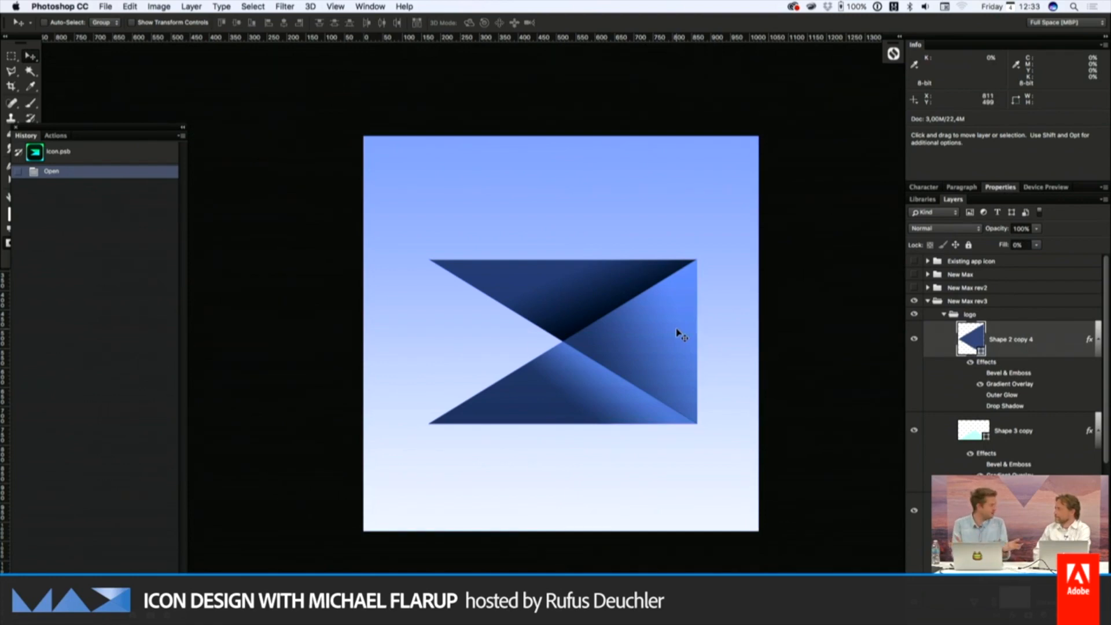
pyautogui.press('super+s')
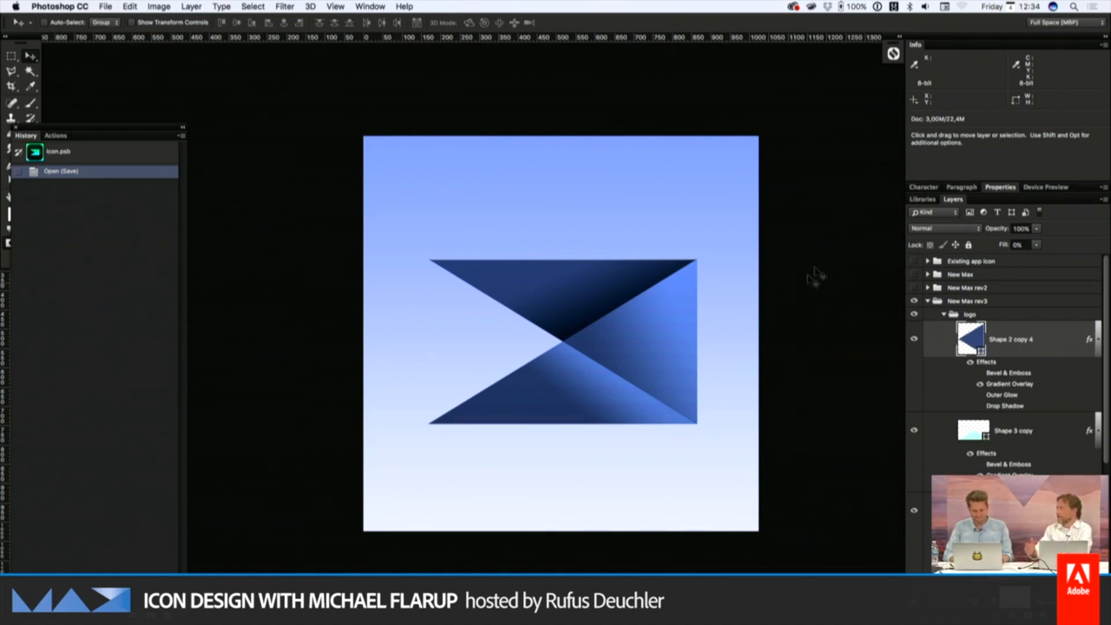
pyautogui.press('super+w')
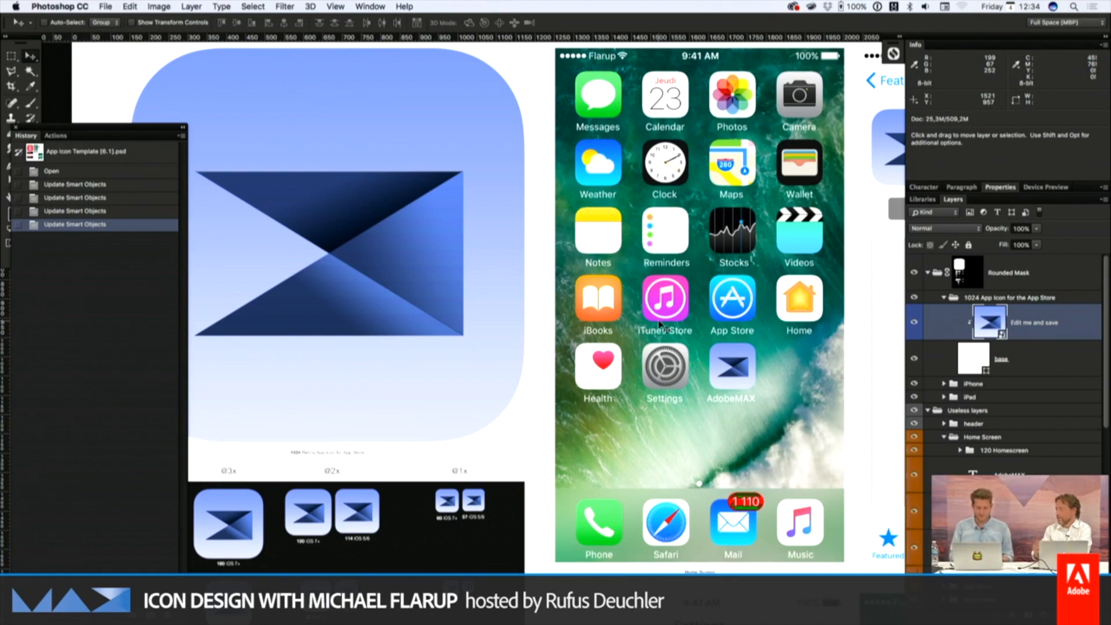
# Review the blue icon in the template's home screen, App Store and iPhone size previews
pyautogui.hscroll(3, 660, 324)
pyautogui.scroll(1, 587, 375)
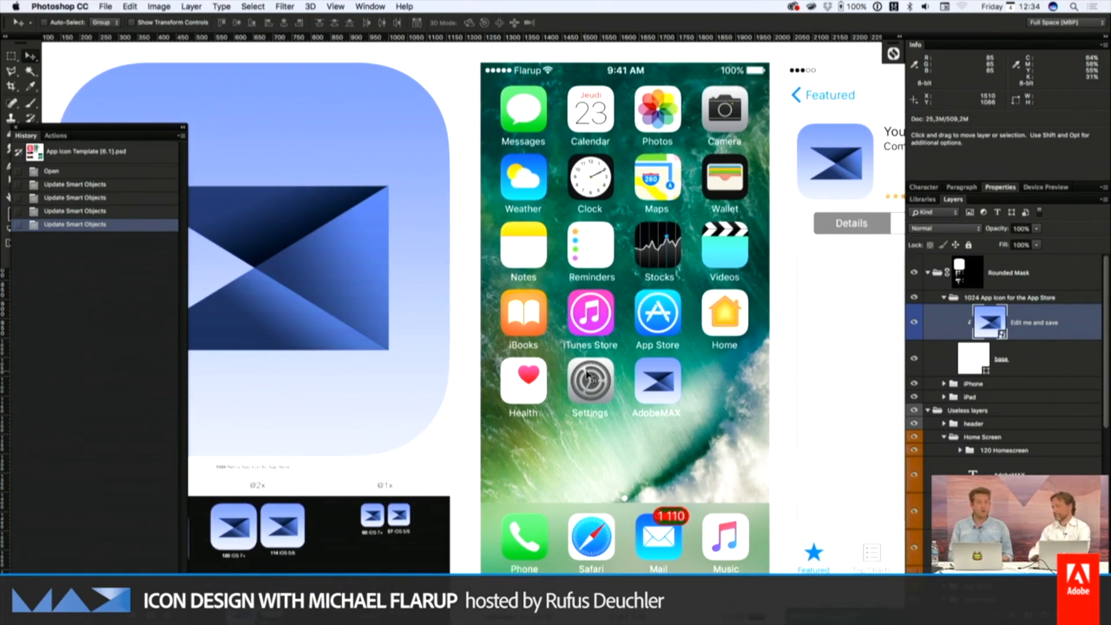
pyautogui.scroll(1, 587, 375)
pyautogui.scroll(-3, 587, 375)
pyautogui.hscroll(-3, 587, 375)
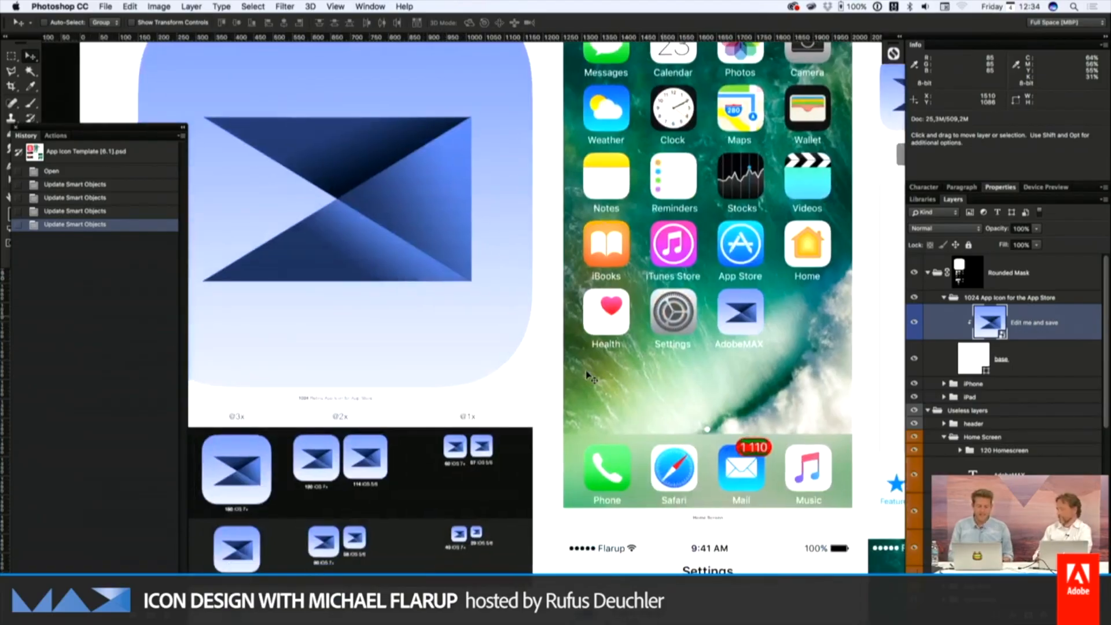
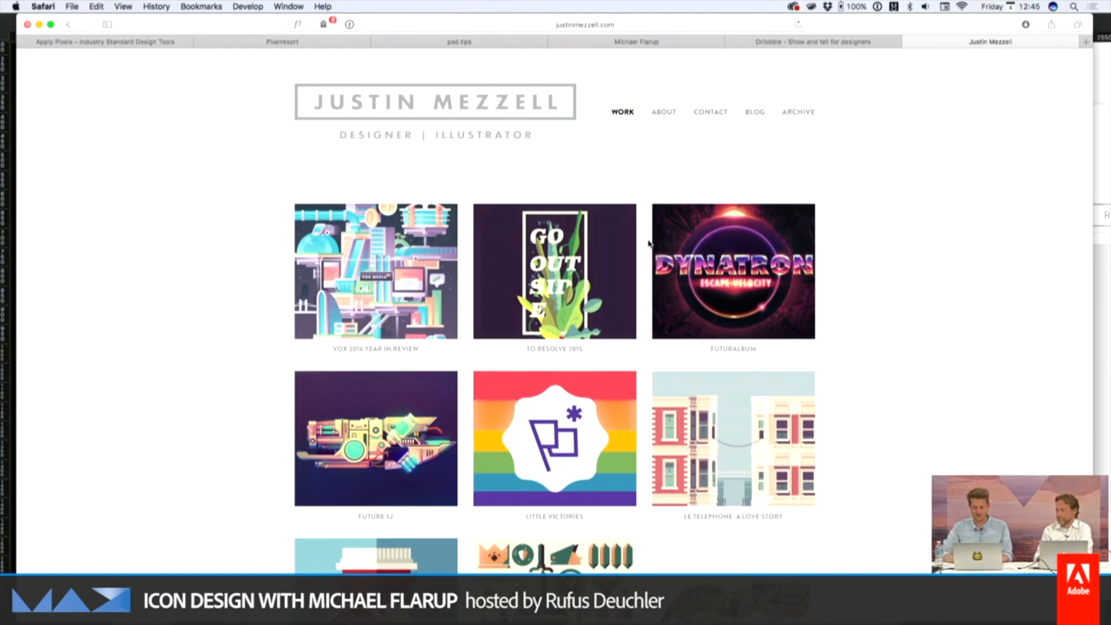
# Look over the illustrator's portfolio page and close its browser tab
pyautogui.scroll(-5, 822, 209)
pyautogui.scroll(5, 822, 211)
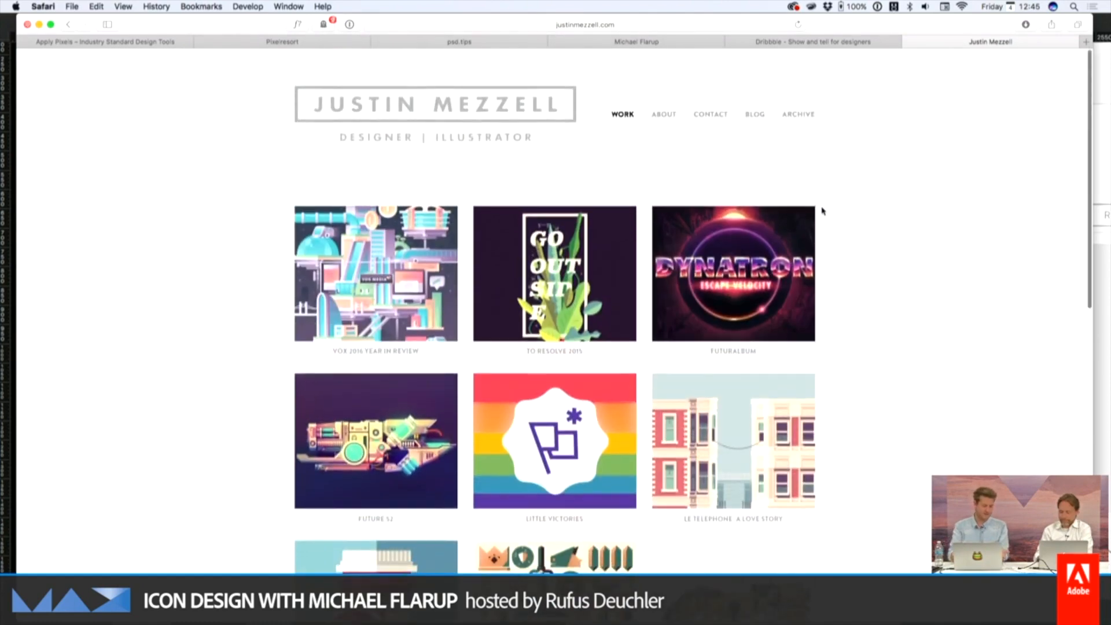
pyautogui.press('super+w')
pyautogui.moveTo(884, 65)
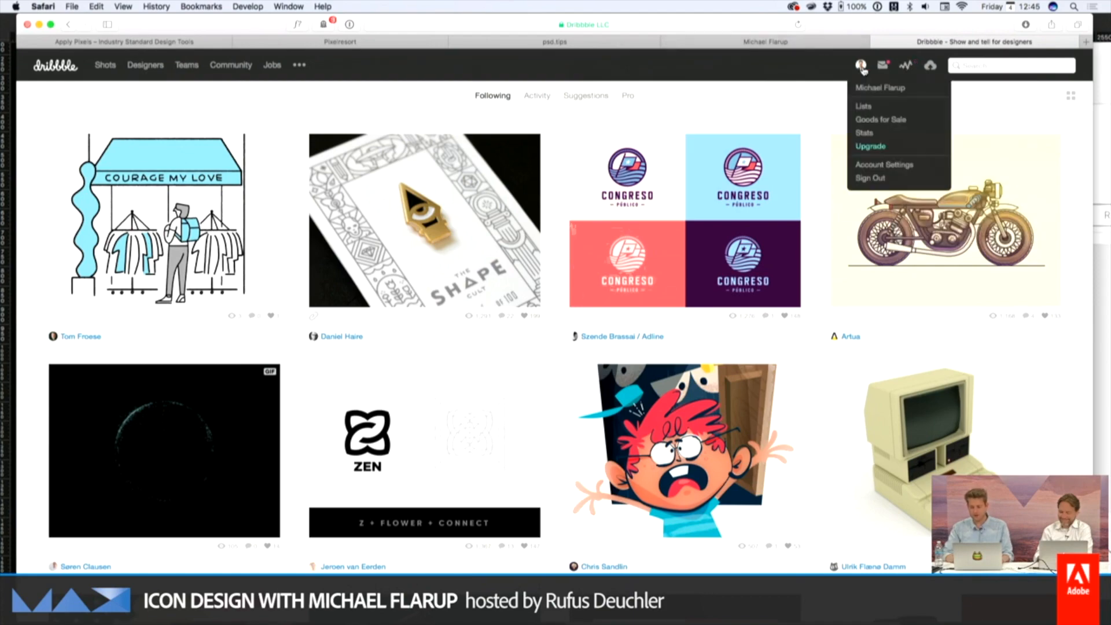
# Open appiconwars.com in a new browser tab
pyautogui.press('super+t')
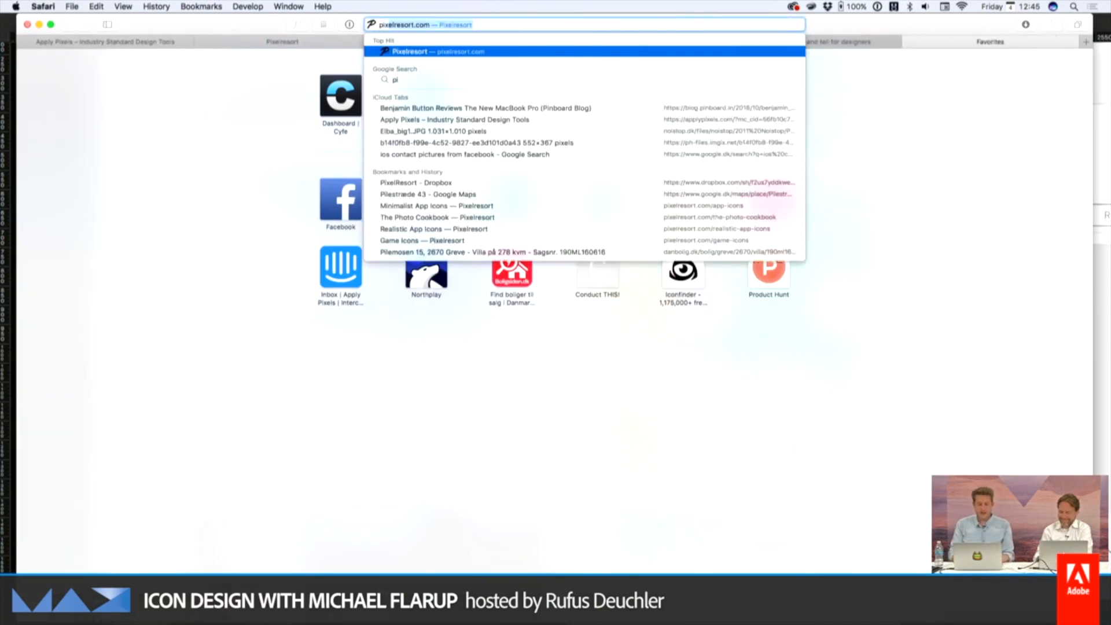
pyautogui.press('BackSpace')
pyautogui.press('BackSpace')
pyautogui.write('appiconwars')
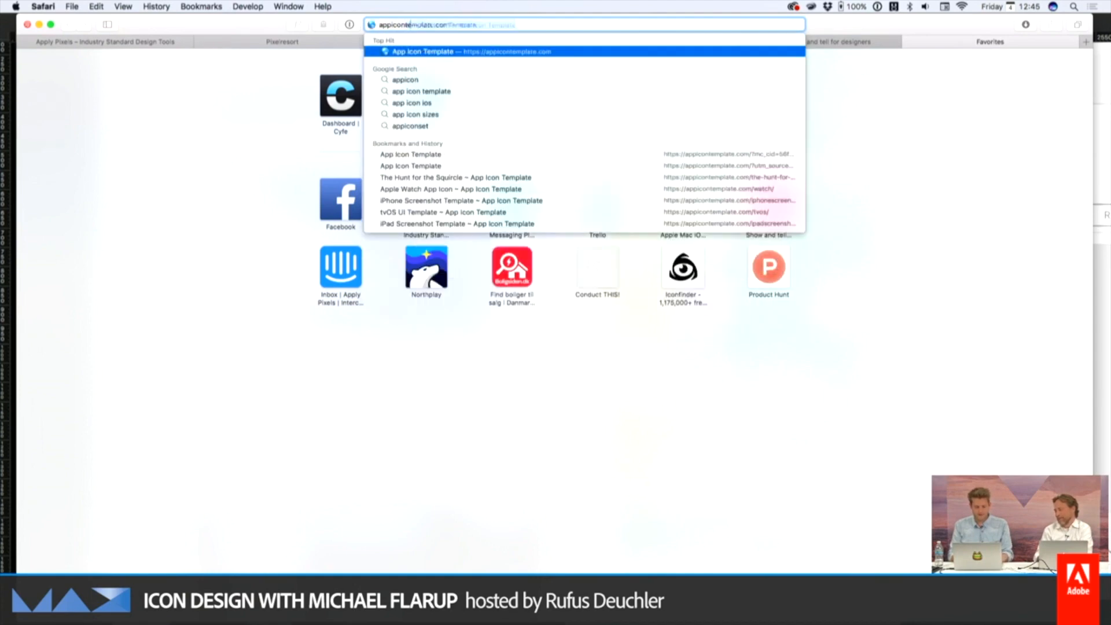
pyautogui.press('Return')
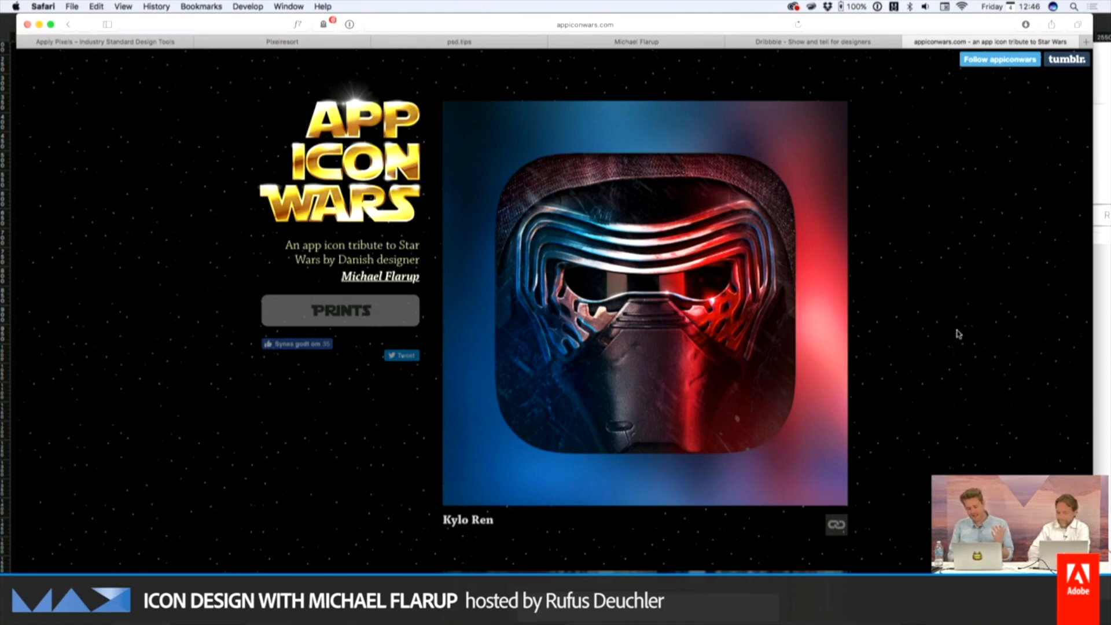
# Examine the Star Wars character icons on the App Icon Wars page for their lighting, materials and detail
pyautogui.scroll(-5, 958, 334)
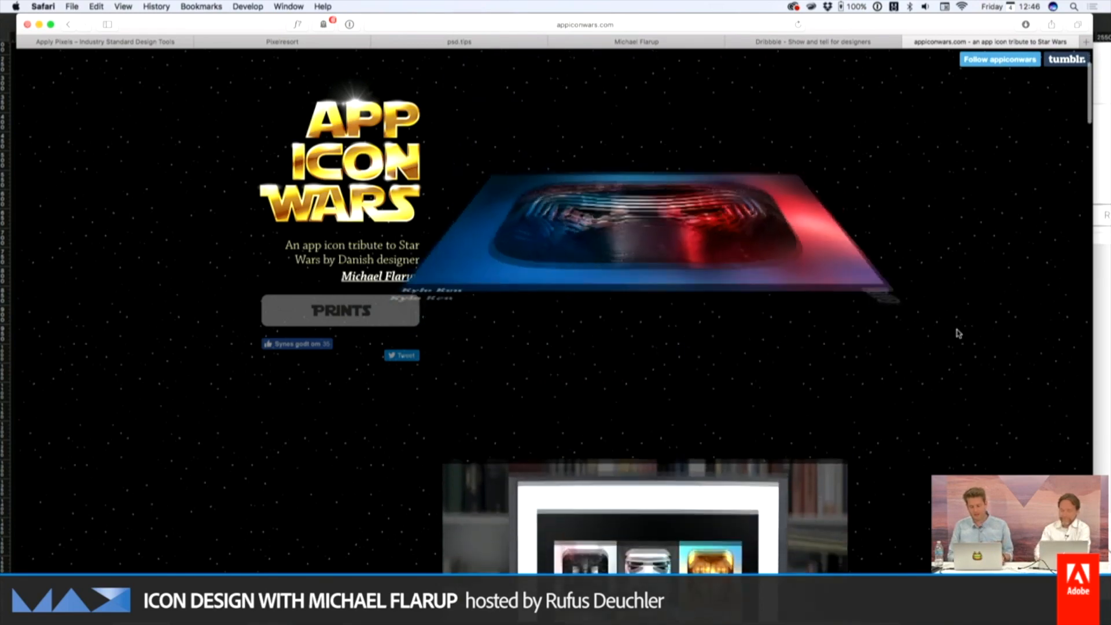
pyautogui.scroll(-10, 959, 333)
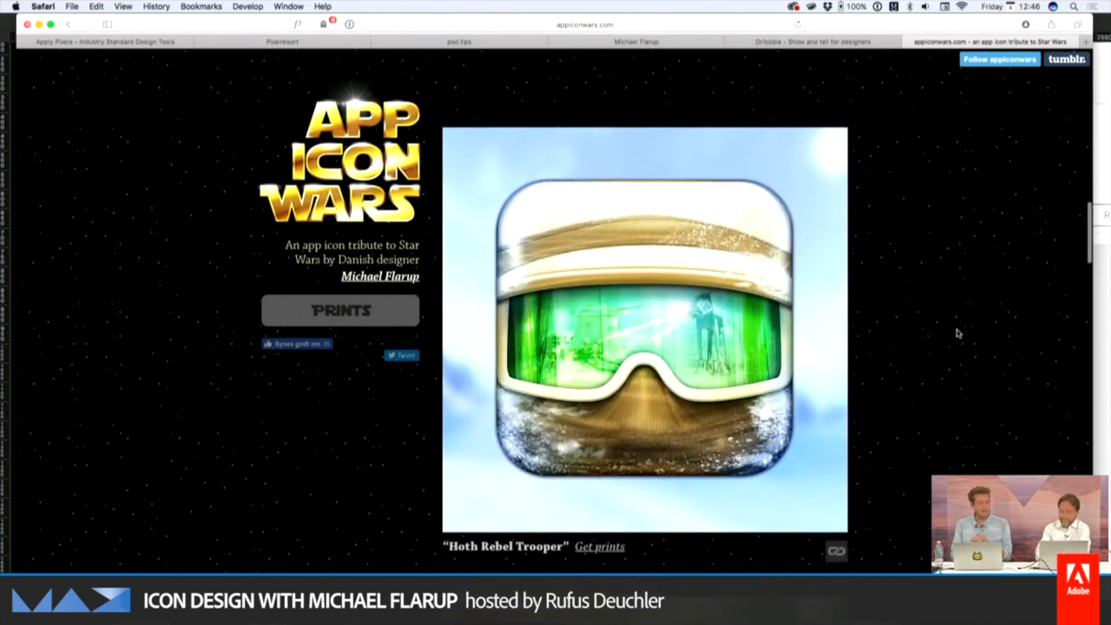
pyautogui.scroll(-5, 959, 334)
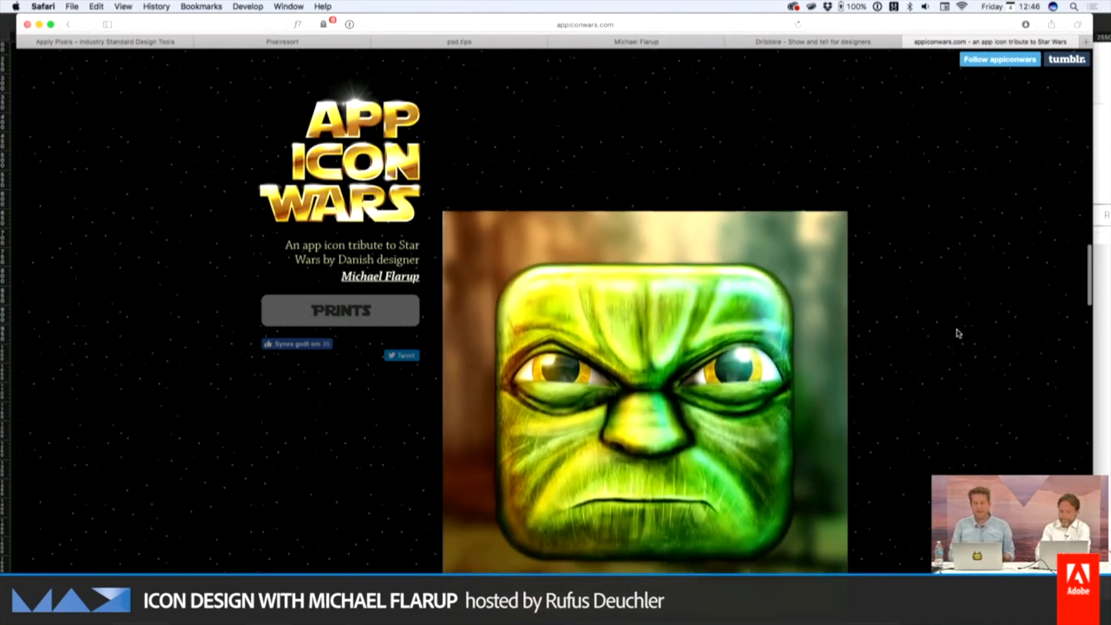
pyautogui.scroll(-8, 959, 334)
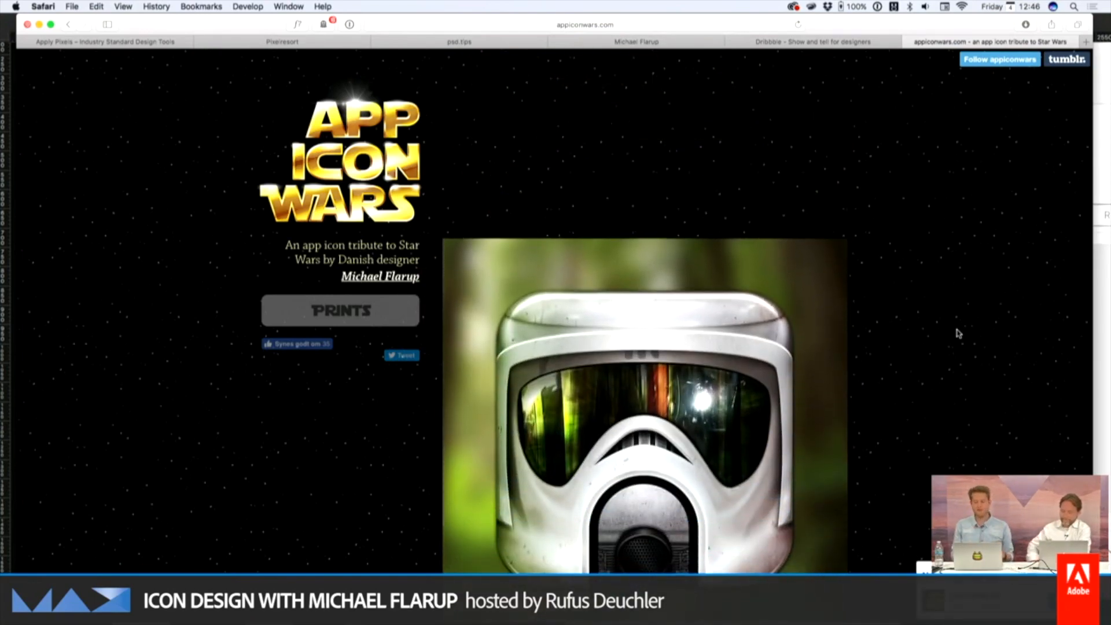
pyautogui.scroll(-2, 959, 334)
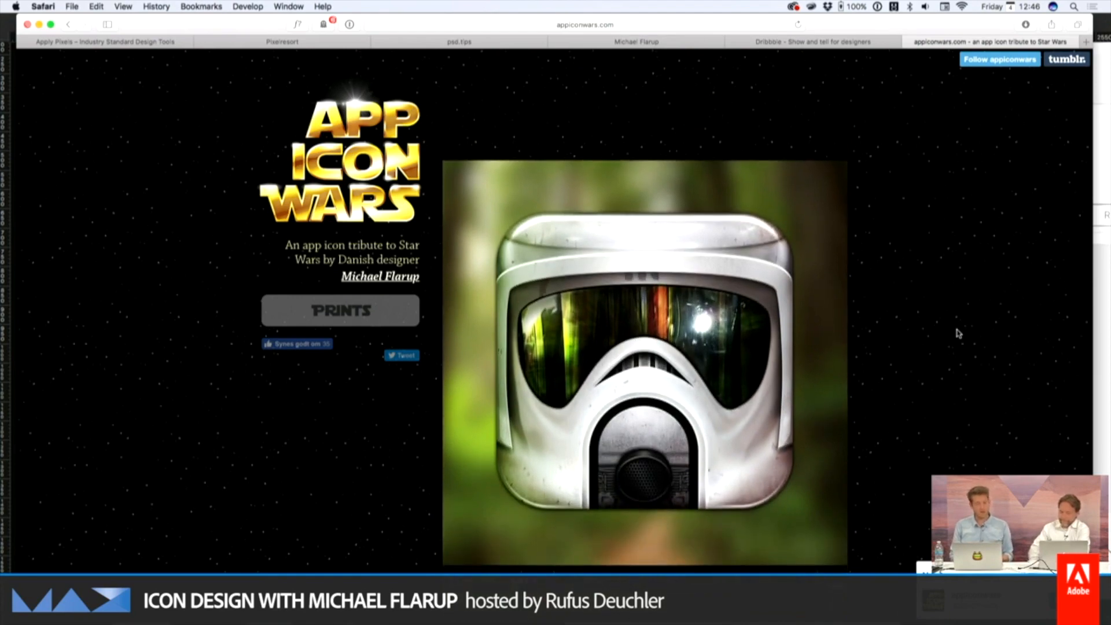
pyautogui.scroll(-1, 959, 334)
pyautogui.scroll(-6, 959, 333)
pyautogui.scroll(-2, 959, 334)
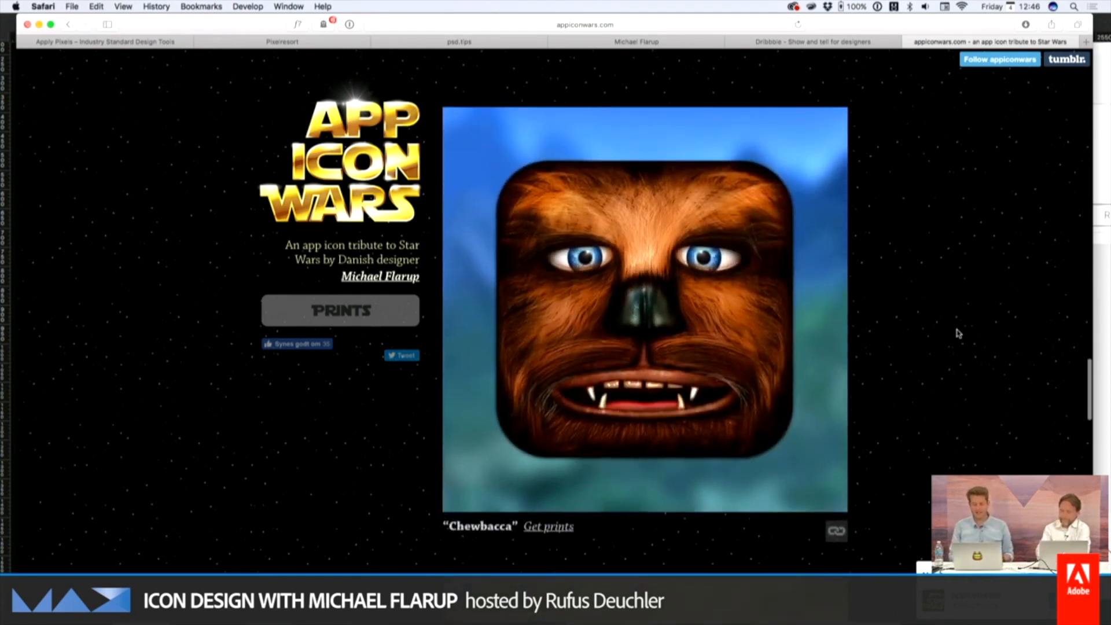
pyautogui.scroll(-5, 959, 334)
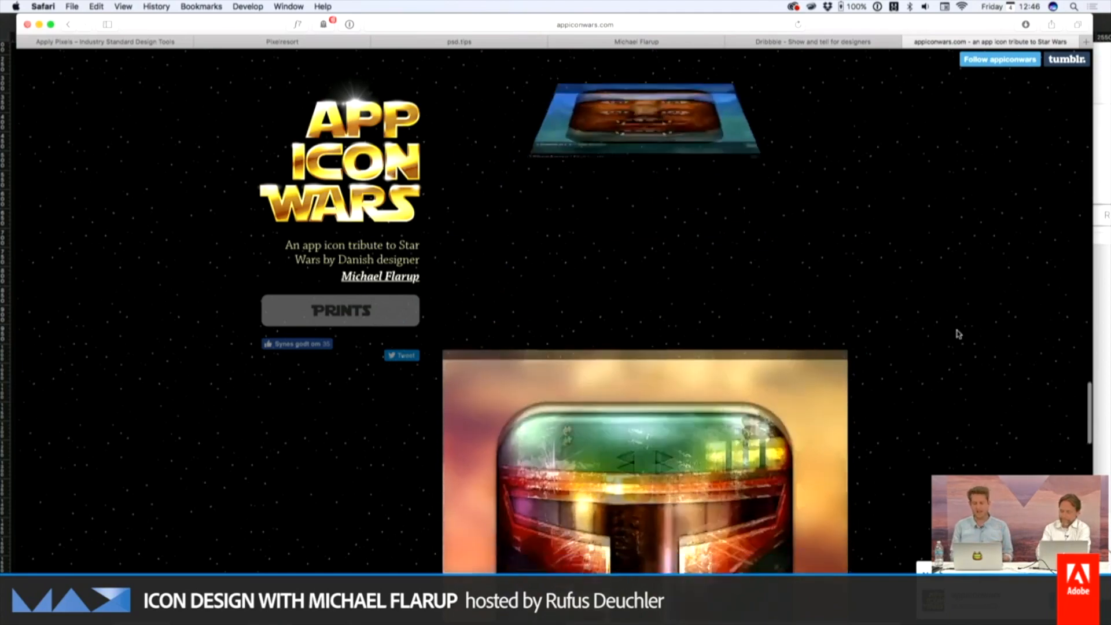
pyautogui.scroll(-5, 959, 334)
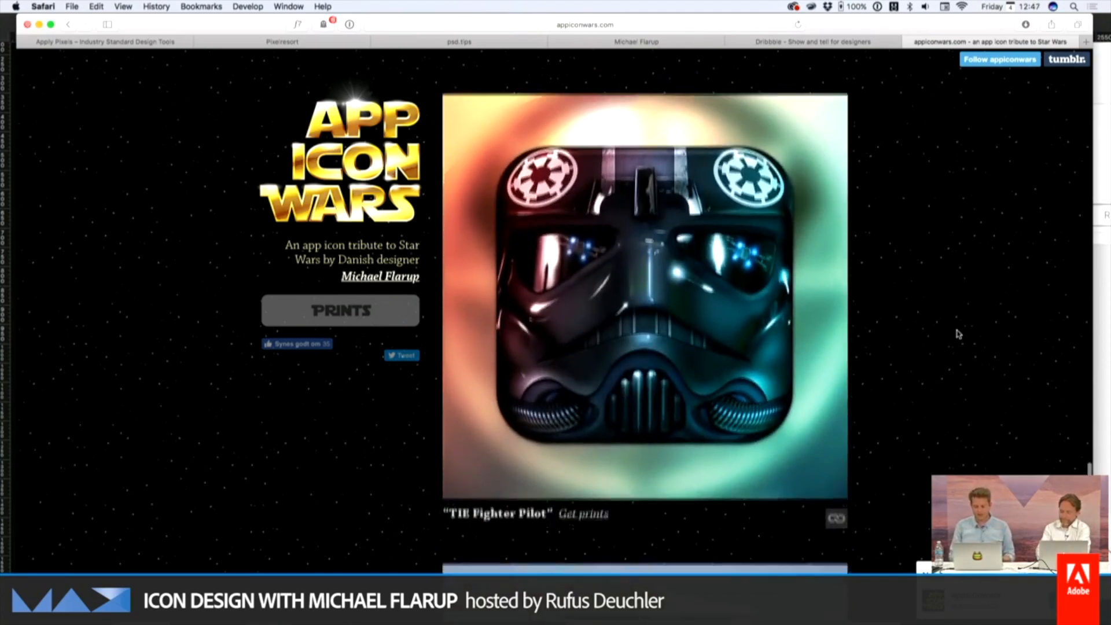
pyautogui.scroll(-5, 959, 334)
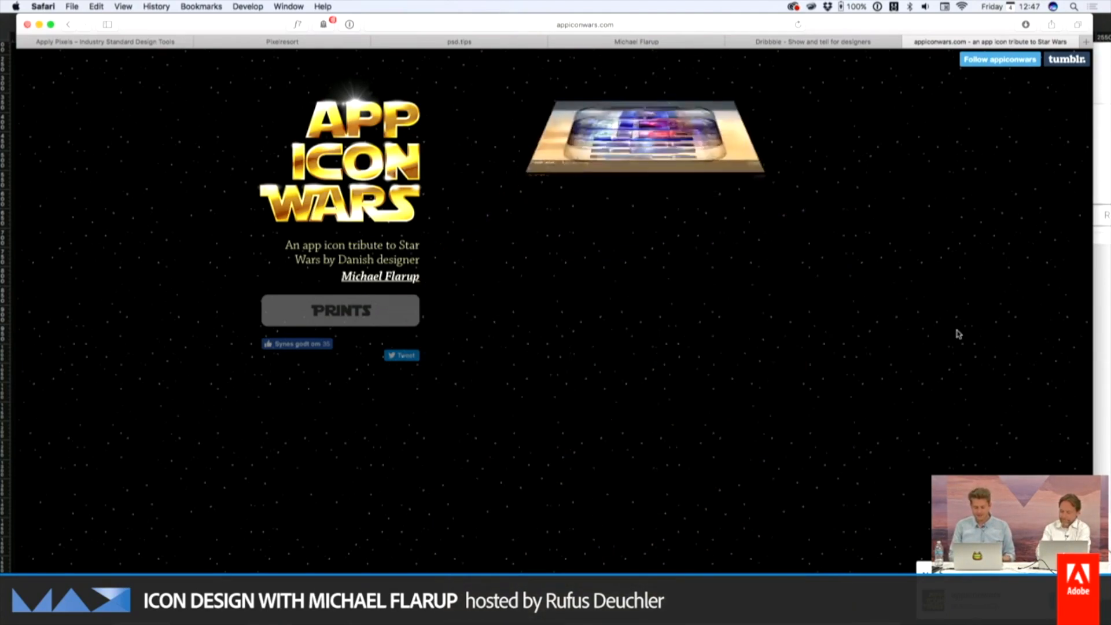
pyautogui.scroll(-5, 959, 334)
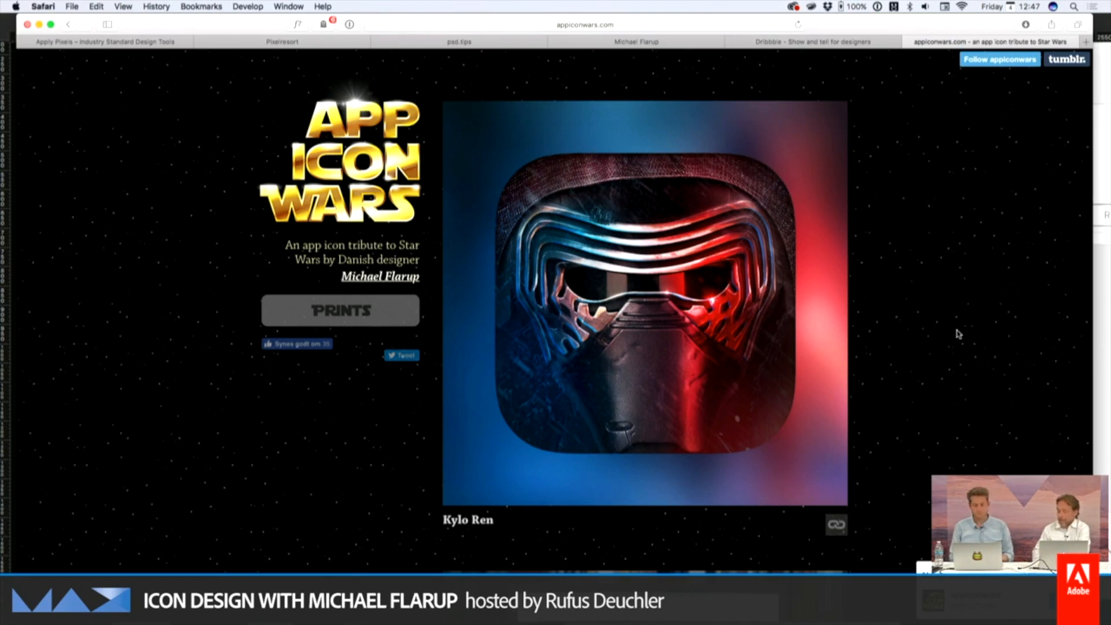
# Switch to Photoshop and run the Square Icon Export (All) action, saving the PNG-24 output to the Desktop
pyautogui.press('super+Tab')
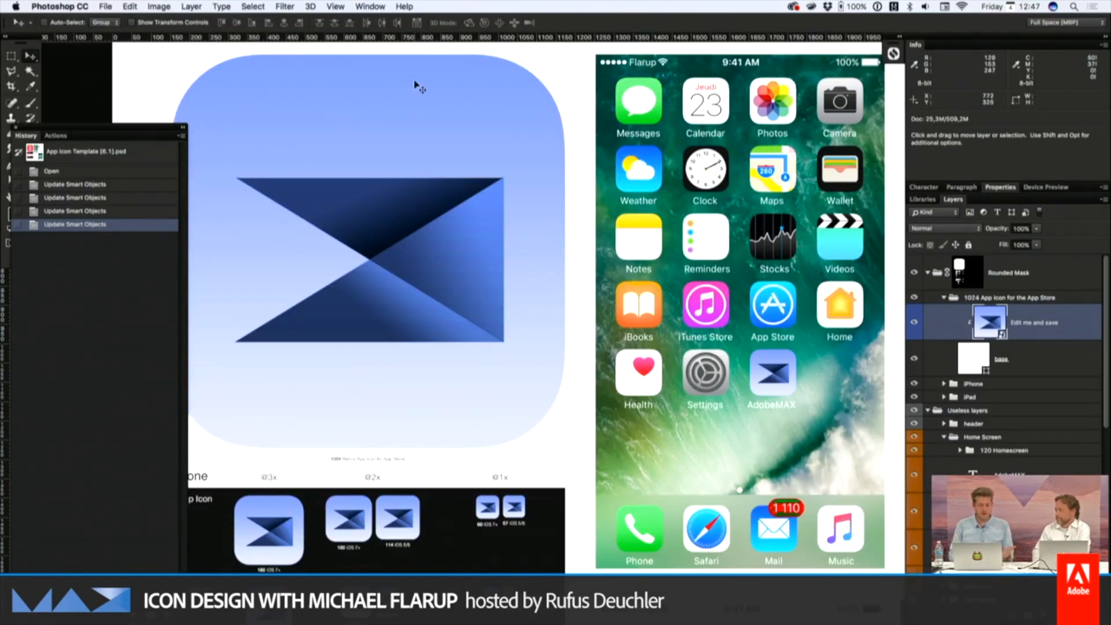
pyautogui.click(57, 135)
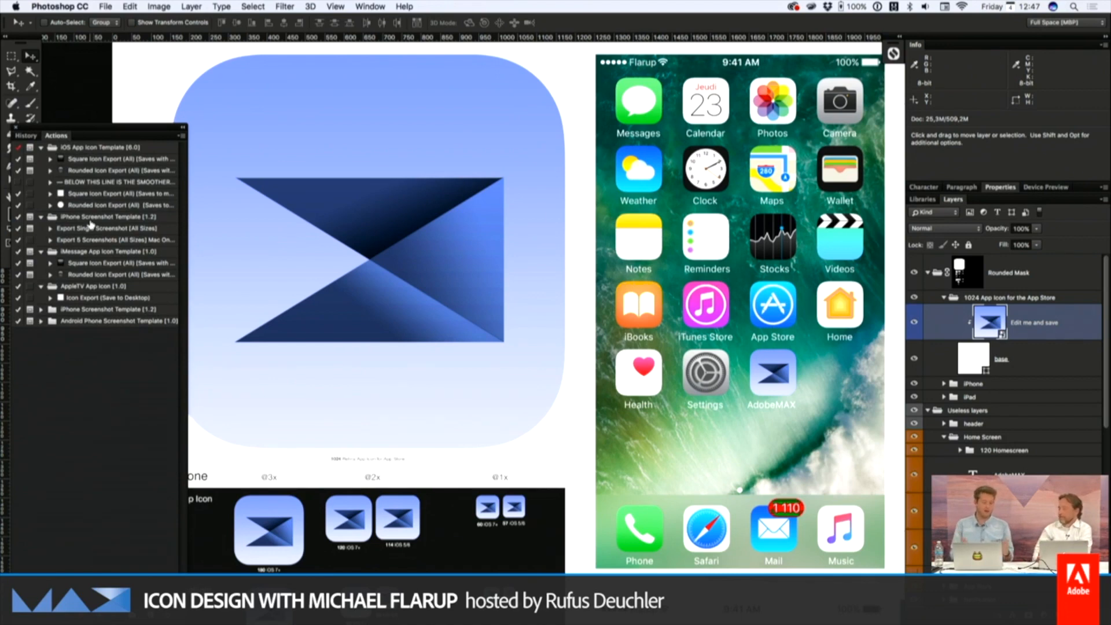
pyautogui.click(102, 164)
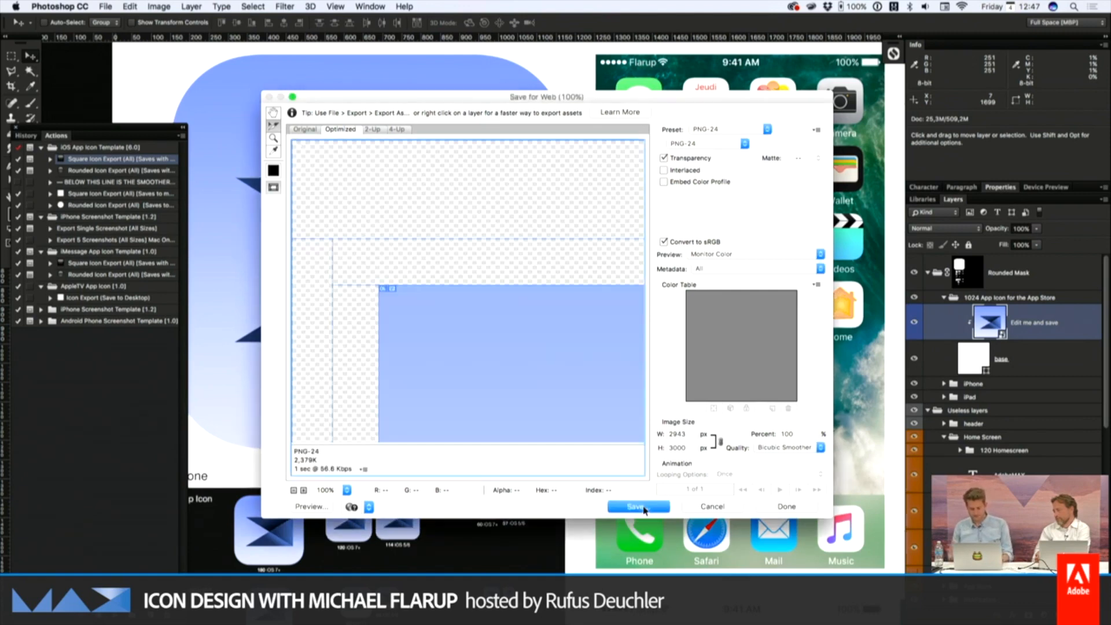
pyautogui.click(643, 507)
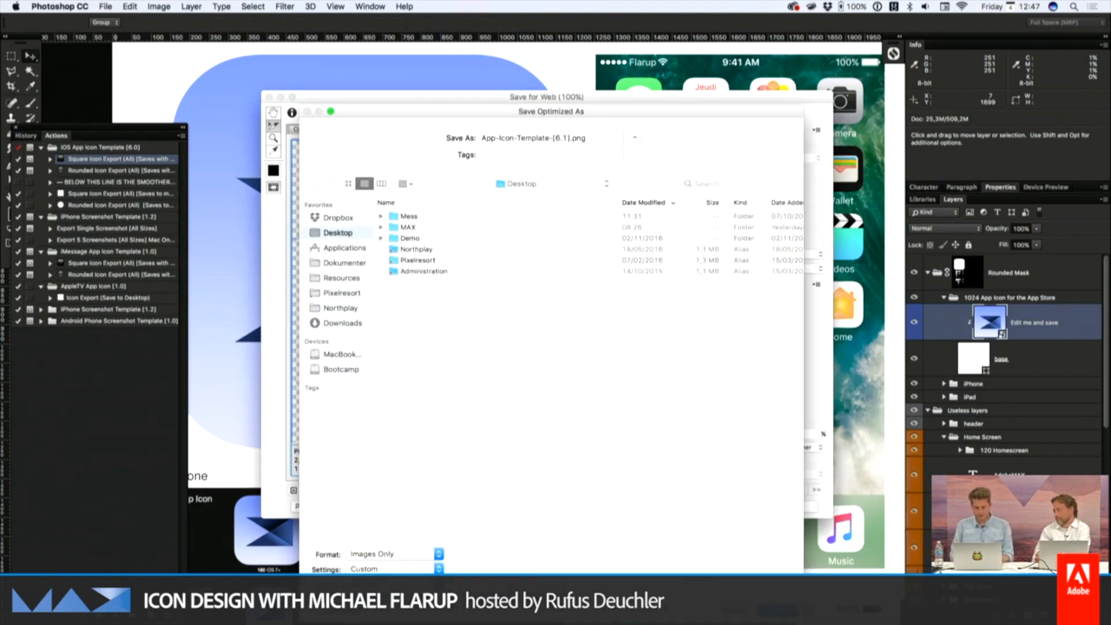
pyautogui.press('Return')
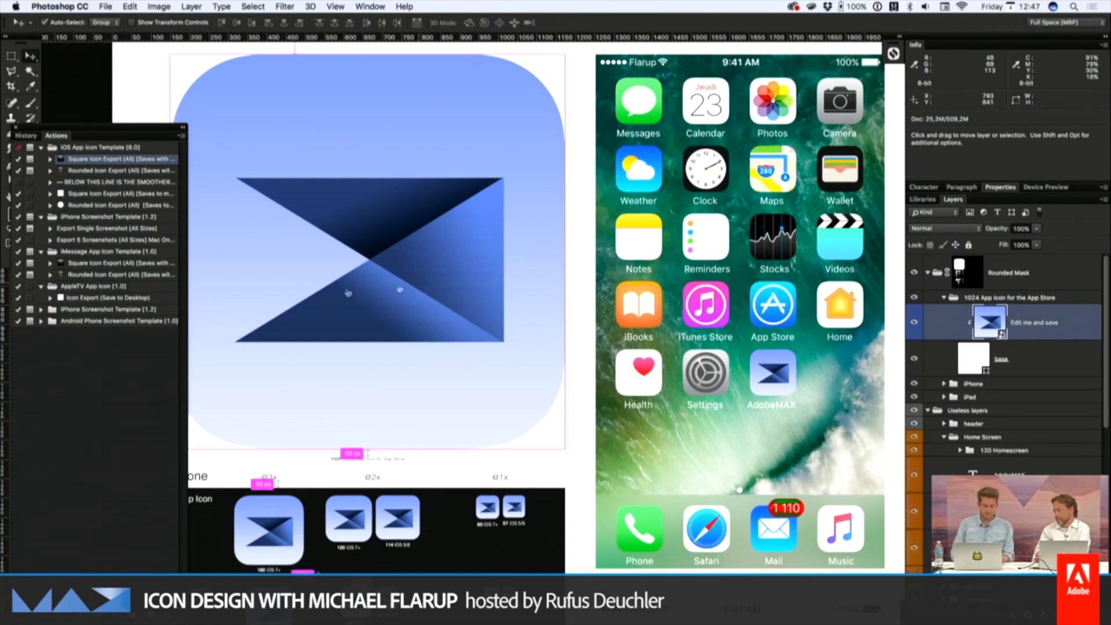
# Switch to Finder and open the exported App Icon [Squared] folder from the Desktop in a new window
pyautogui.press('super+Tab')
pyautogui.press('super+Tab')
pyautogui.press('super+Tab')
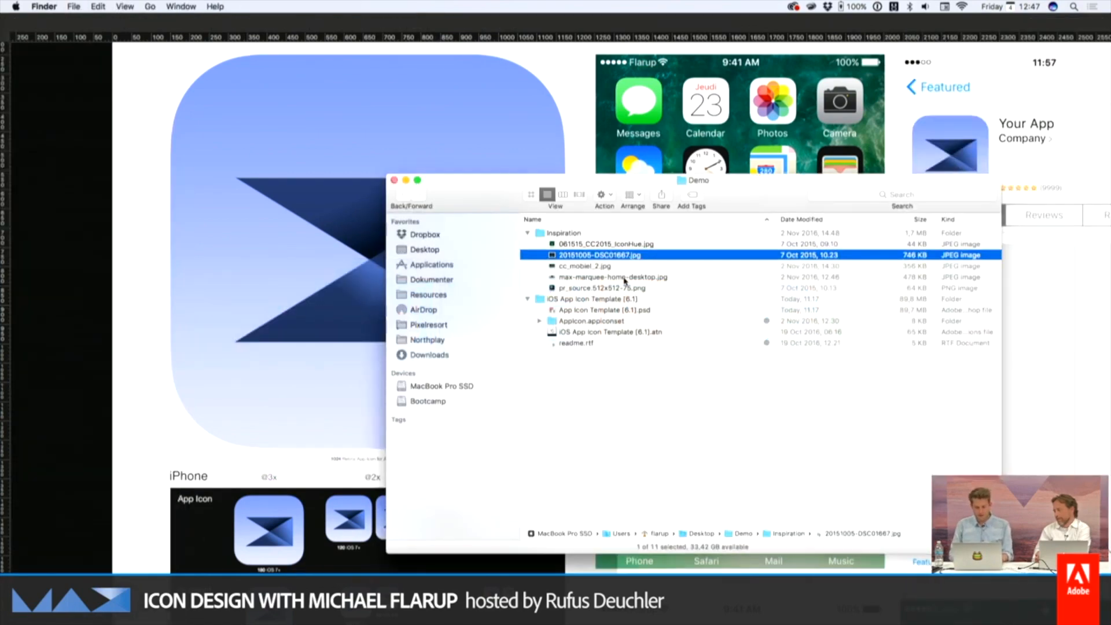
pyautogui.press('super+n')
pyautogui.click(365, 380)
pyautogui.doubleClick(364, 380)
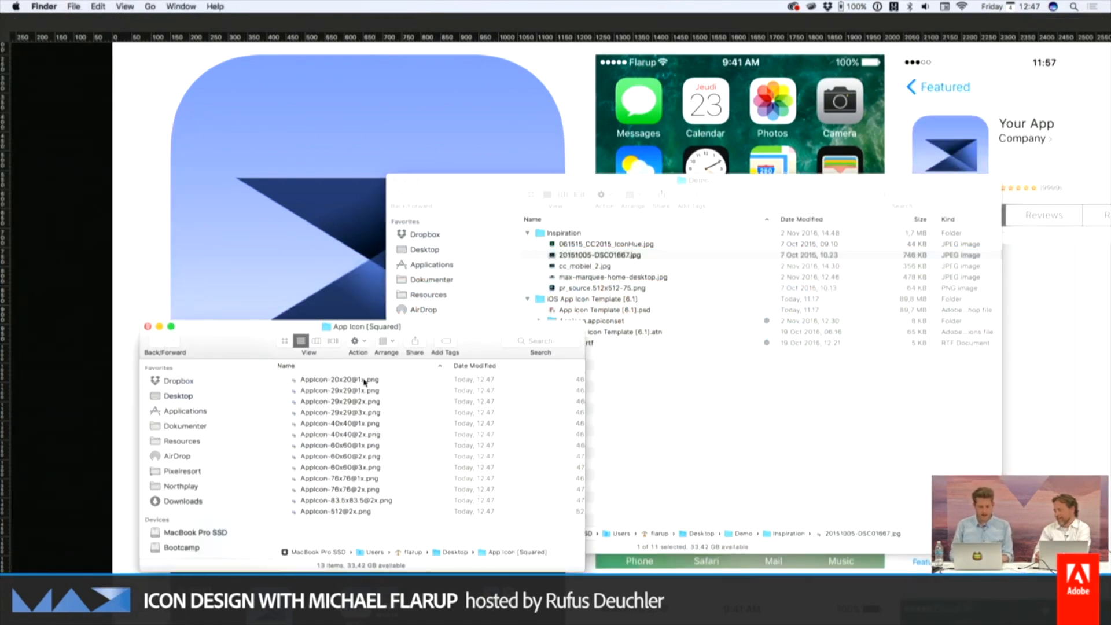
# Preview the exported square AppIcon PNG files at their different sizes
pyautogui.press('space')
pyautogui.press('Down')
pyautogui.press('Down')
pyautogui.press('Down')
pyautogui.press('Down')
pyautogui.press('Down')
pyautogui.press('Down')
pyautogui.press('Down')
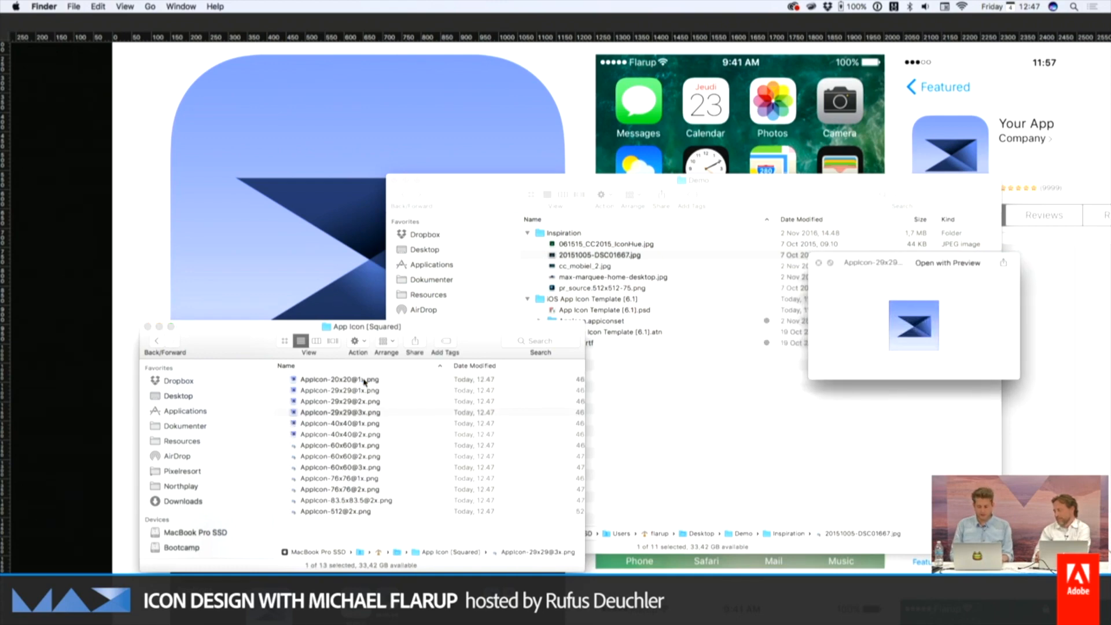
pyautogui.press('Down')
pyautogui.press('Down')
pyautogui.press('Down')
pyautogui.press('Down')
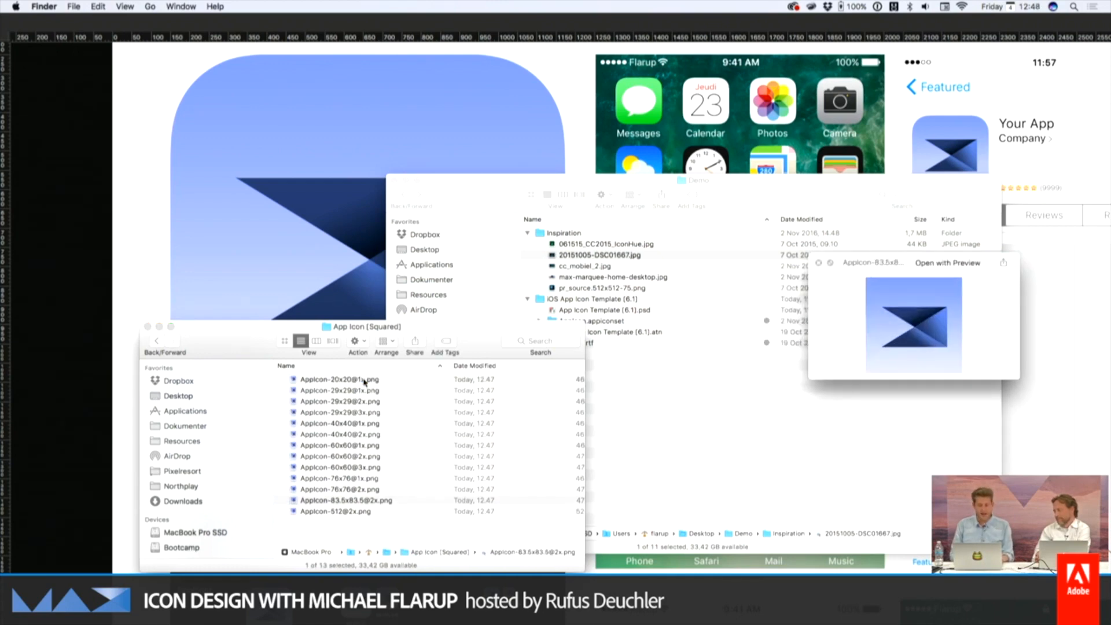
pyautogui.press('Up')
# Open the AppIcon.appiconset folder inside the iOS App Icon Template [6.1] folder
pyautogui.press('Up')
pyautogui.press('space')
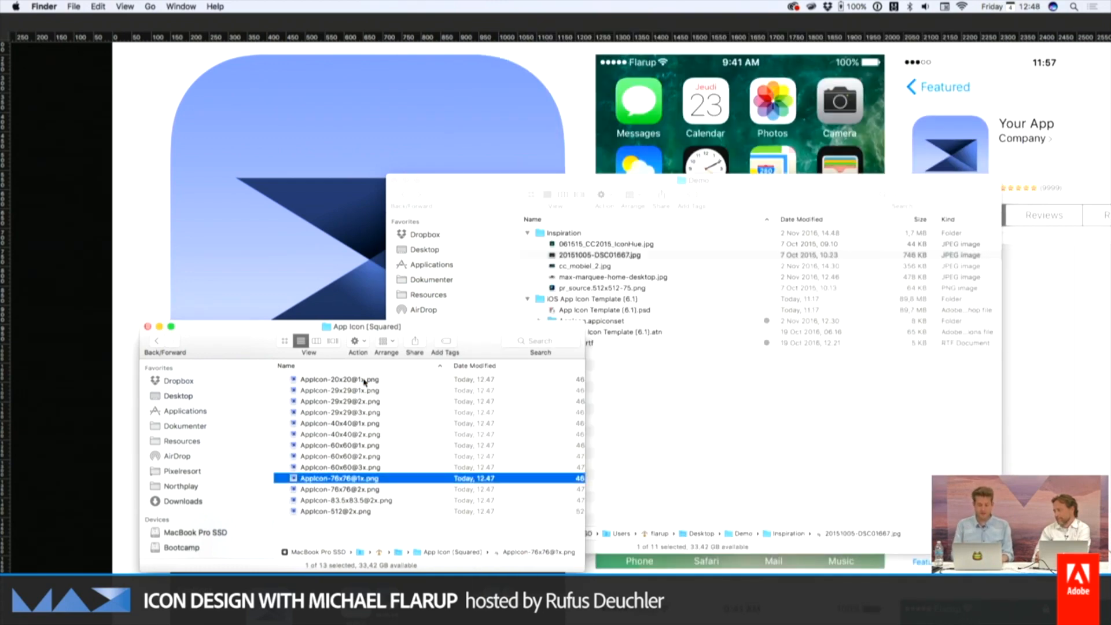
pyautogui.click(665, 371)
pyautogui.click(598, 322)
pyautogui.press('Up')
pyautogui.press('Up')
pyautogui.press('Down')
pyautogui.press('Down')
pyautogui.press('Down')
pyautogui.press('Up')
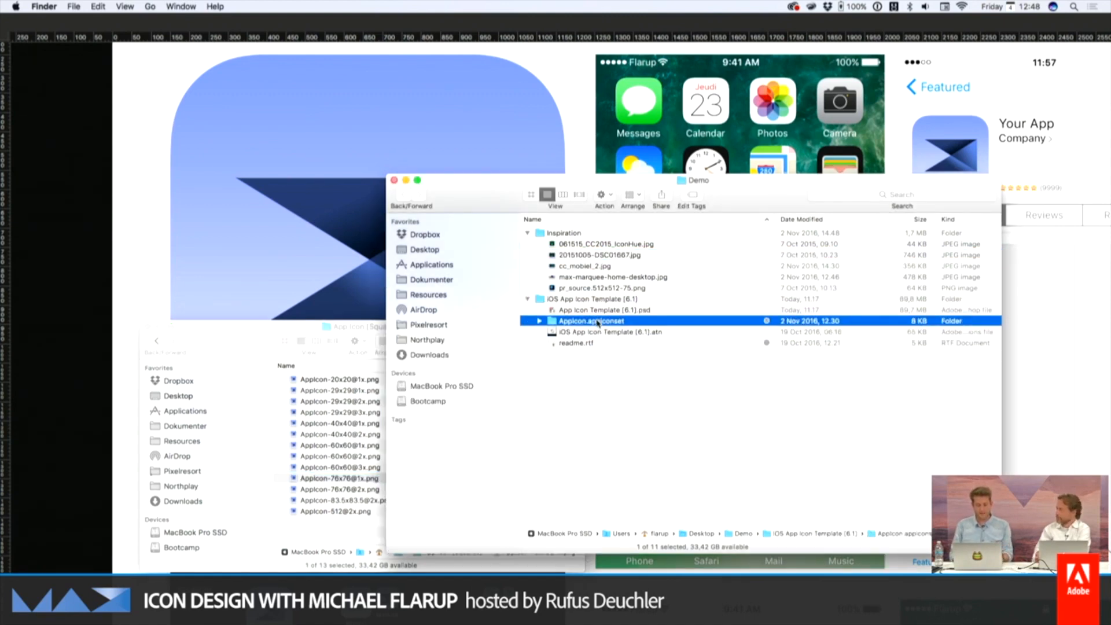
pyautogui.press('super+Down')
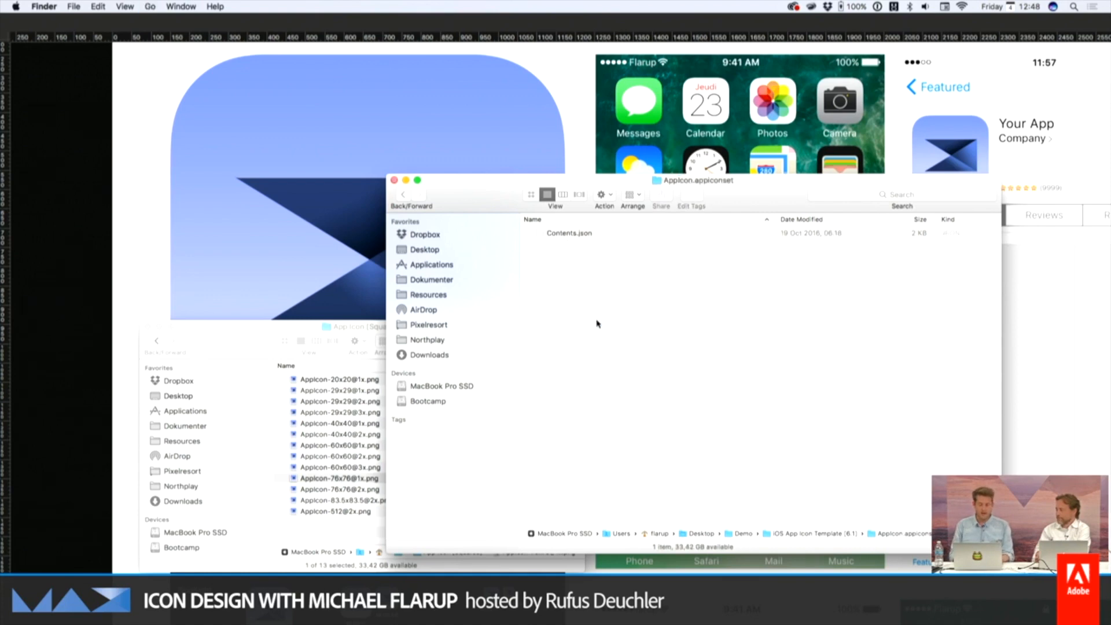
# Move all the exported PNG files from App Icon [Squared] into AppIcon.appiconset and return to its parent folder
pyautogui.moveTo(768, 197); pyautogui.dragTo(797, 153)
pyautogui.click(366, 415)
pyautogui.press('super+a')
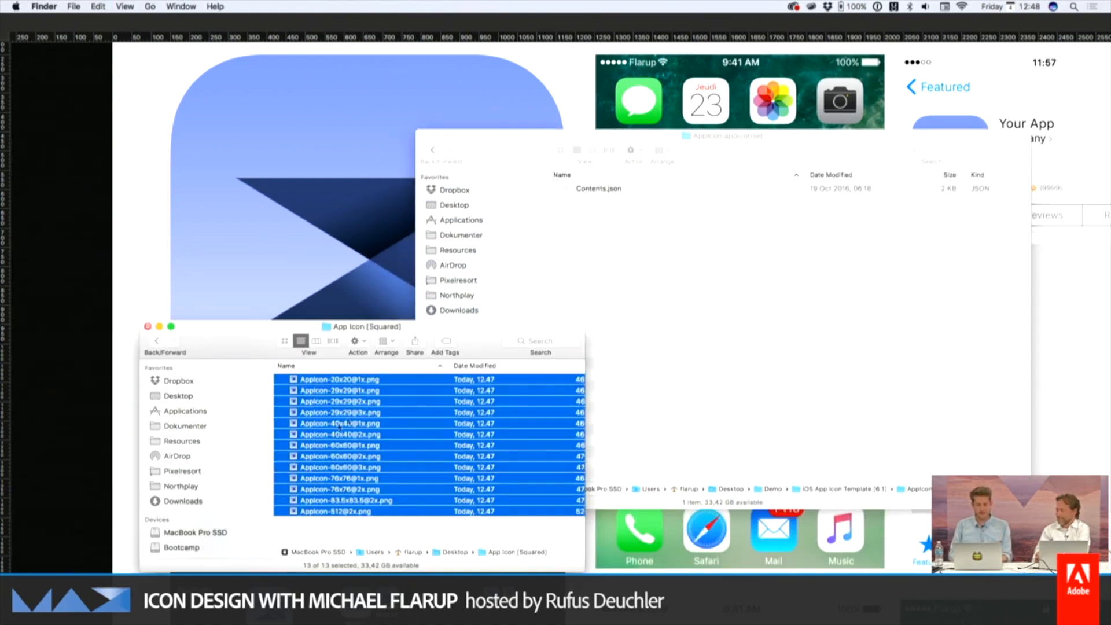
pyautogui.moveTo(368, 423); pyautogui.dragTo(732, 310)
pyautogui.click(464, 159)
pyautogui.click(434, 150)
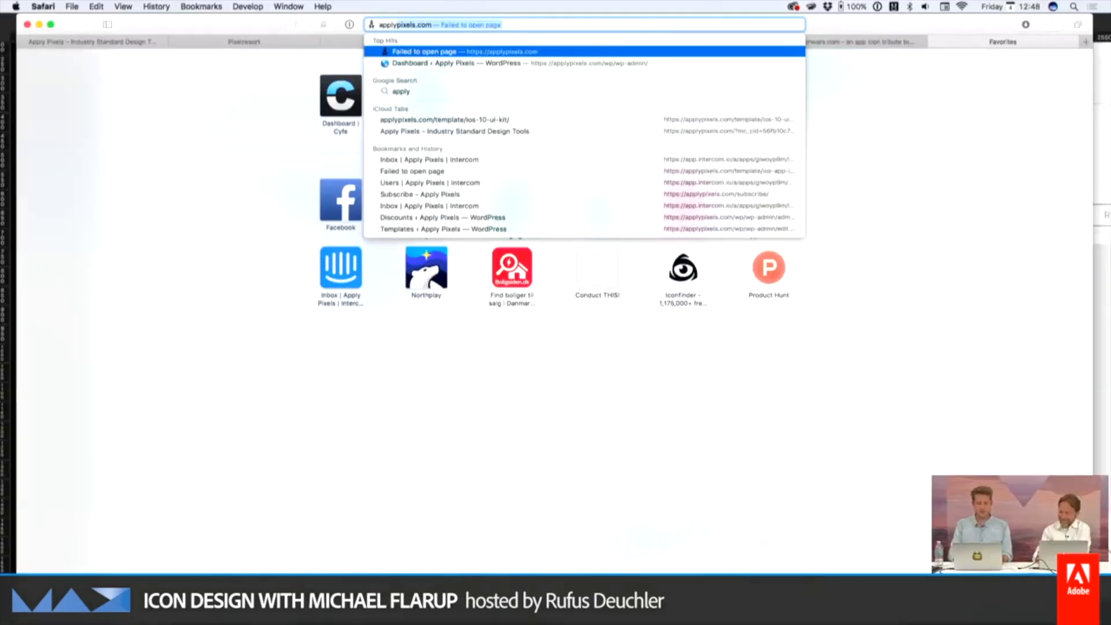
# Switch to Safari, load applypixels.com in a new tab and open its iOS App Icon template page
pyautogui.press('Return')
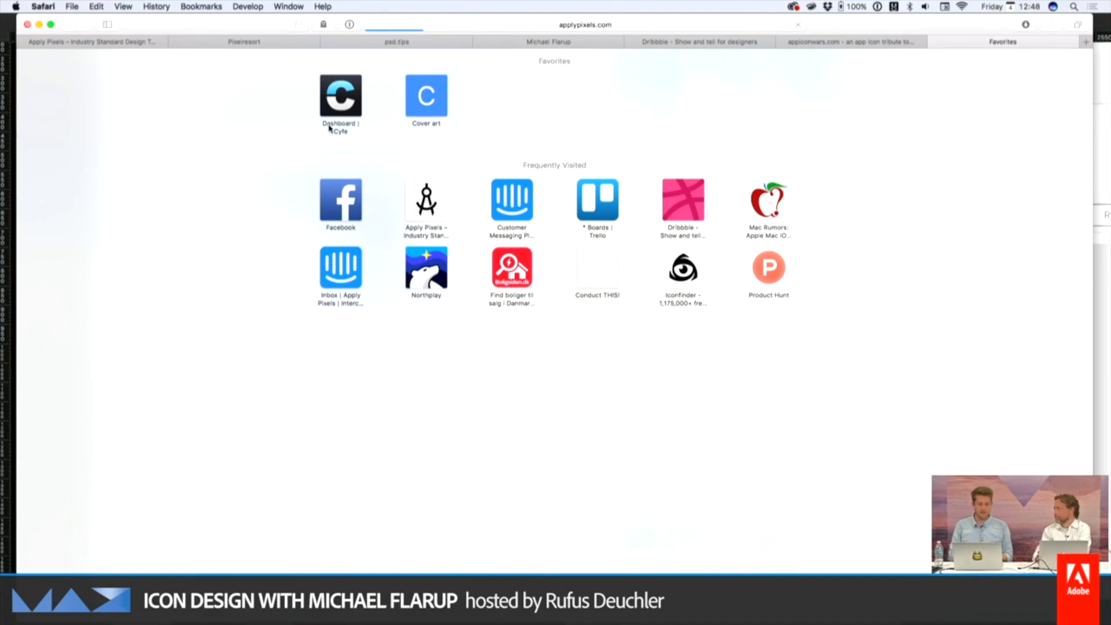
pyautogui.scroll(-4, 717, 237)
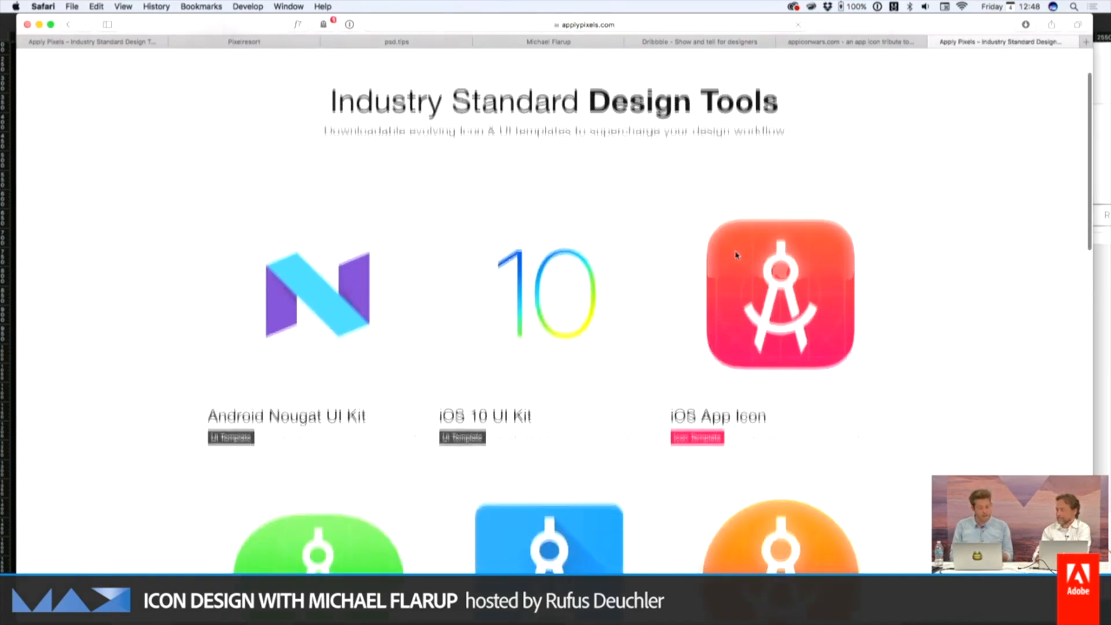
pyautogui.click(754, 205)
# Review the iOS App Icon template page's tutorial video, feature list and Photoshop download section
pyautogui.scroll(-10, 699, 292)
pyautogui.scroll(-5, 717, 290)
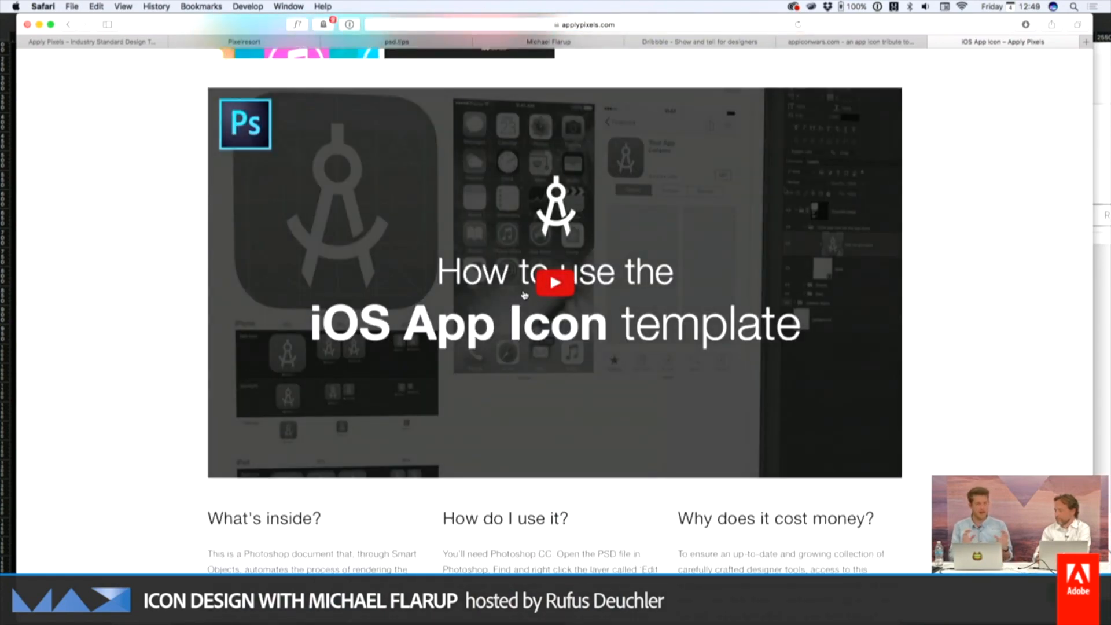
pyautogui.scroll(3, 524, 294)
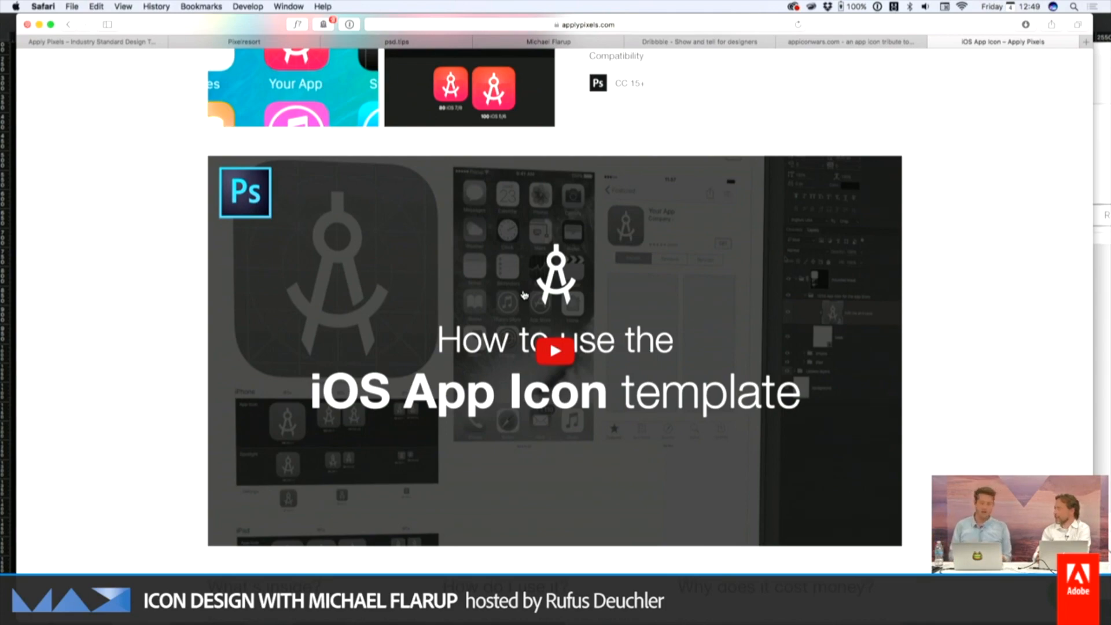
pyautogui.scroll(15, 524, 294)
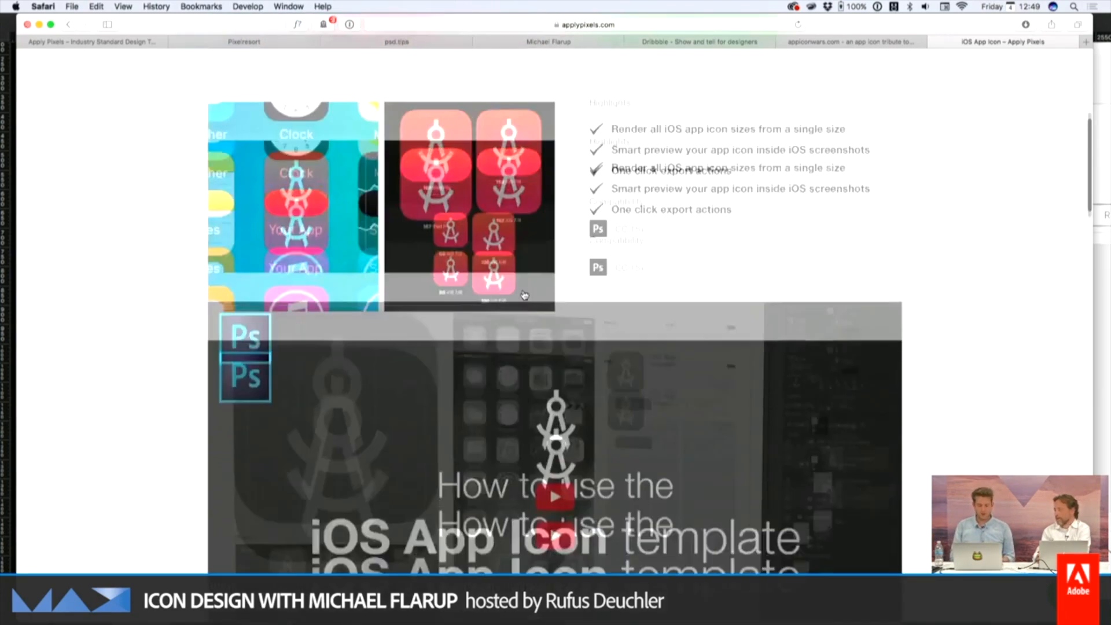
pyautogui.scroll(-15, 523, 295)
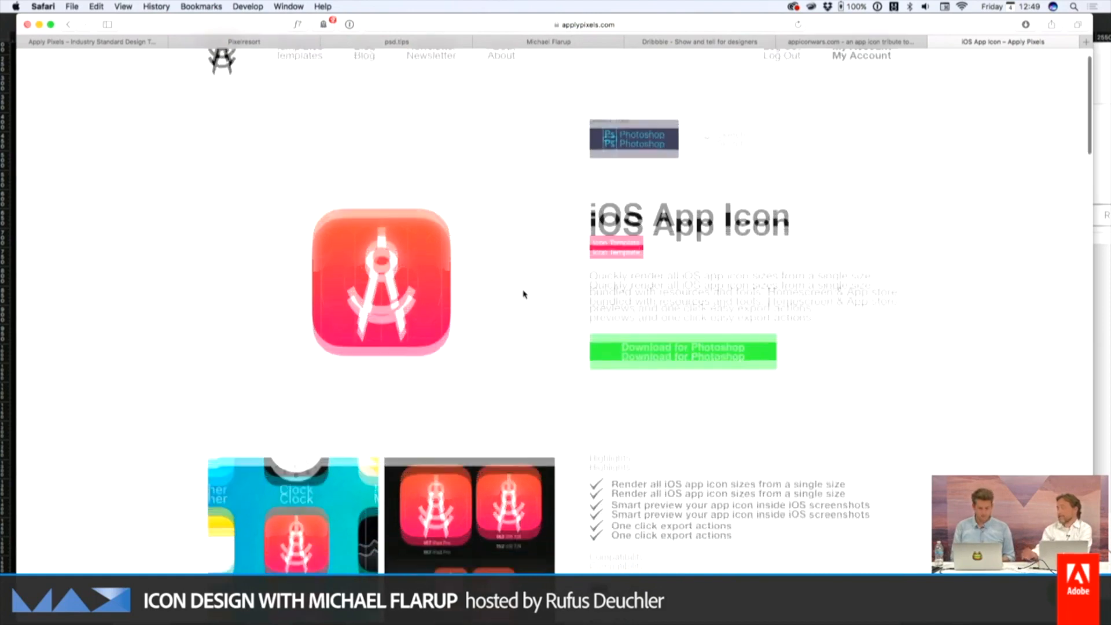